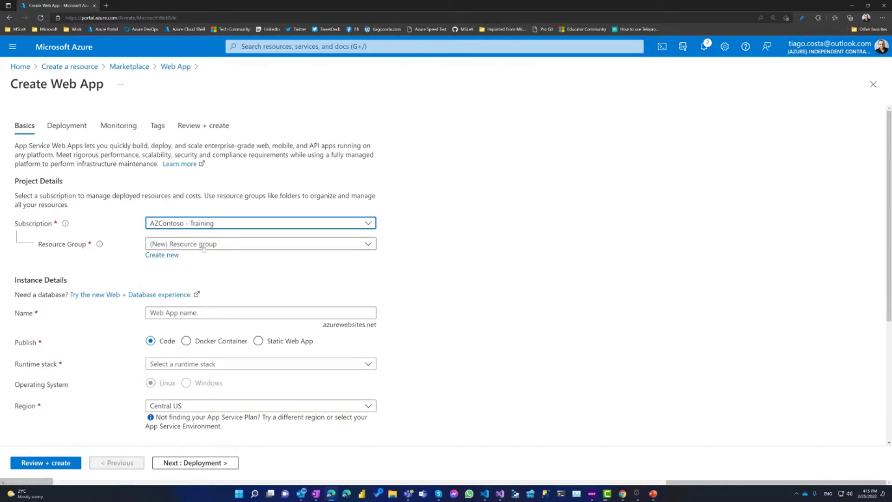
- Create a new resource group named adcd2022-demos for the web app
click(203, 244)
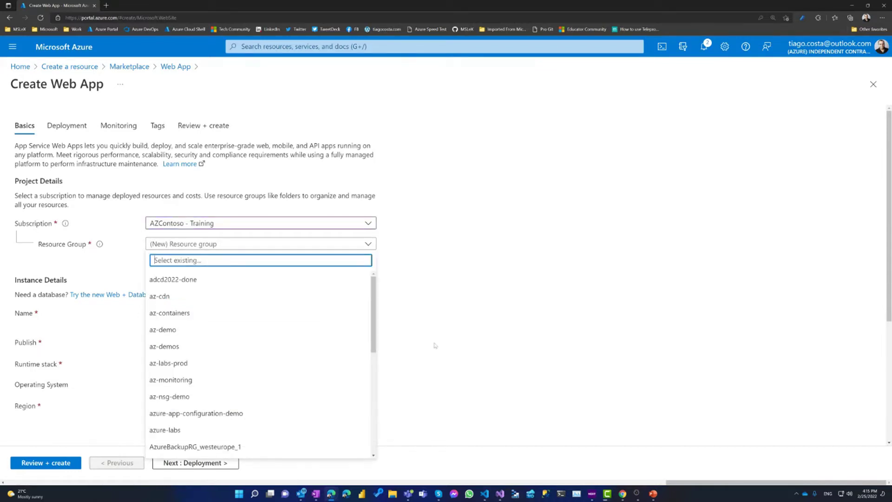
key(Escape)
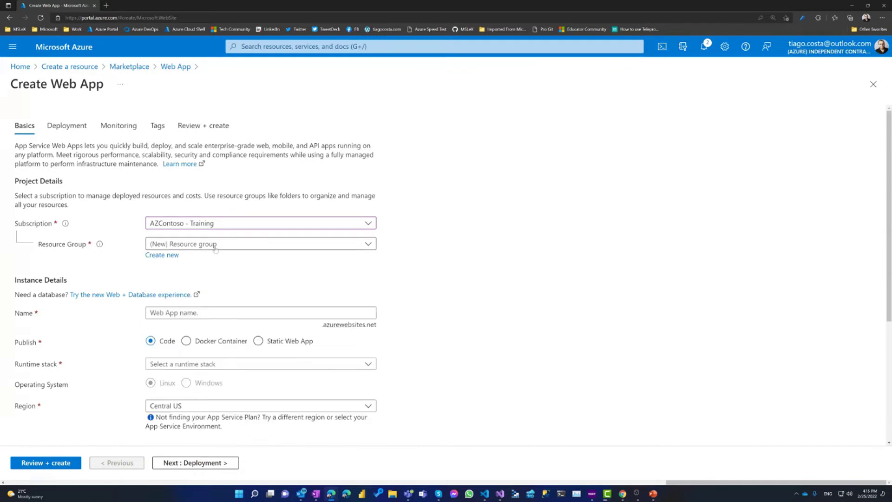
click(194, 245)
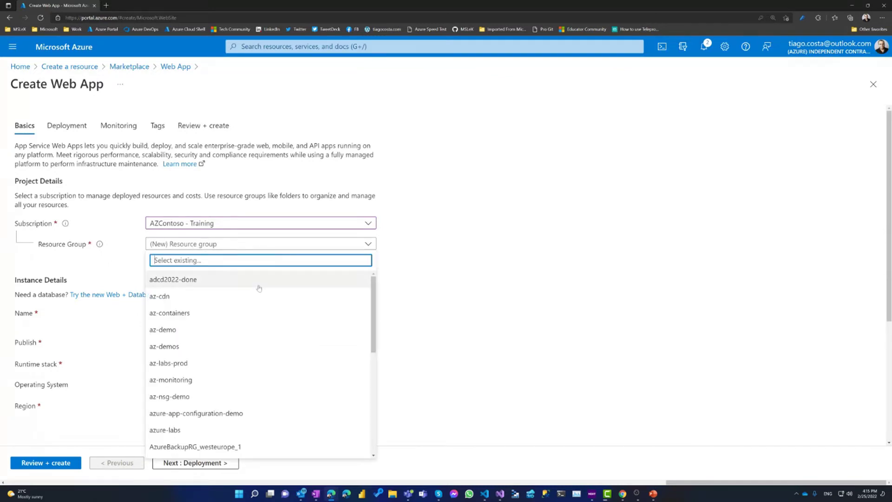
click(293, 280)
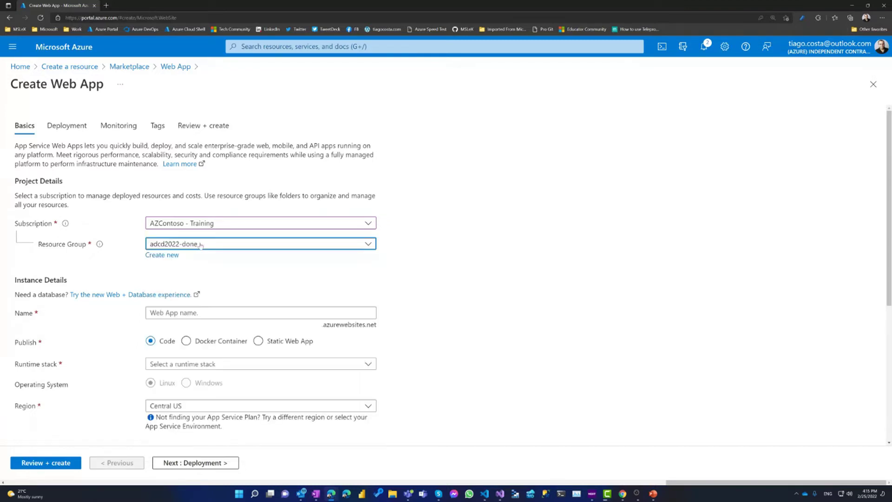
click(164, 254)
text(ada)
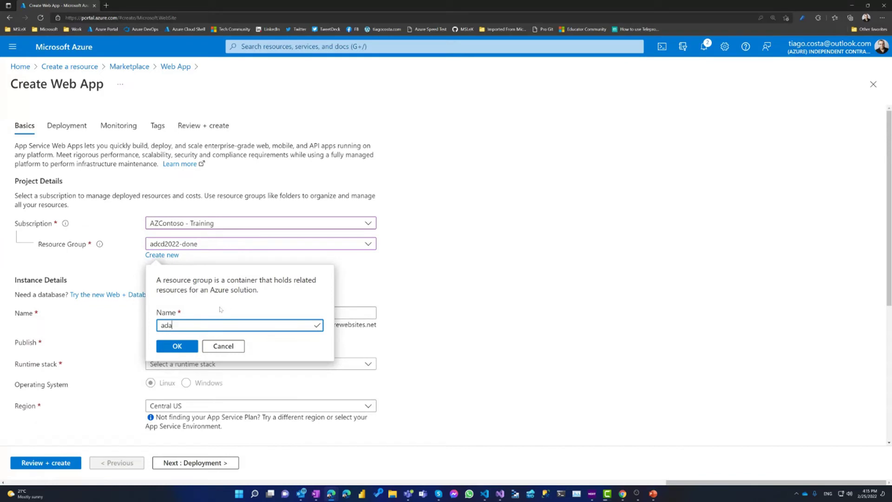
text(d20220)
key(BackSpace)
text(-demo)
click(186, 346)
- Name the app adcd2022, with the .NET 6 (LTS) runtime stack in West Europe
click(153, 312)
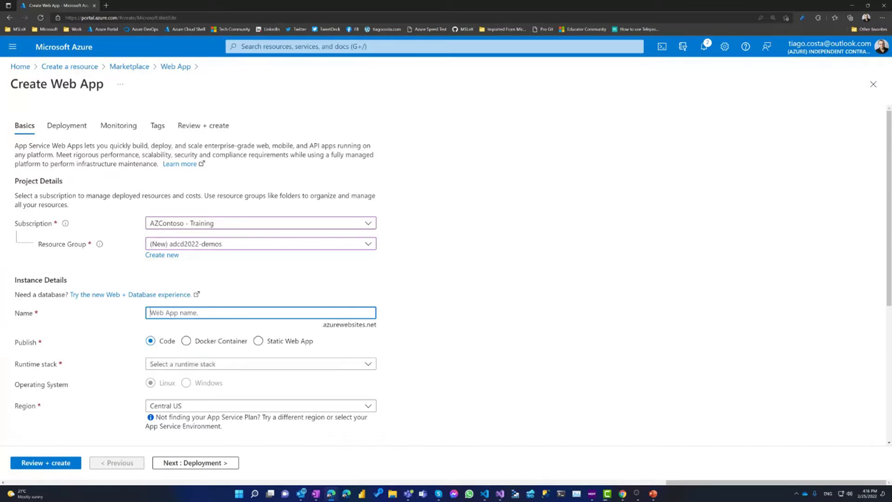
text(az)
text(cd)
text(202)
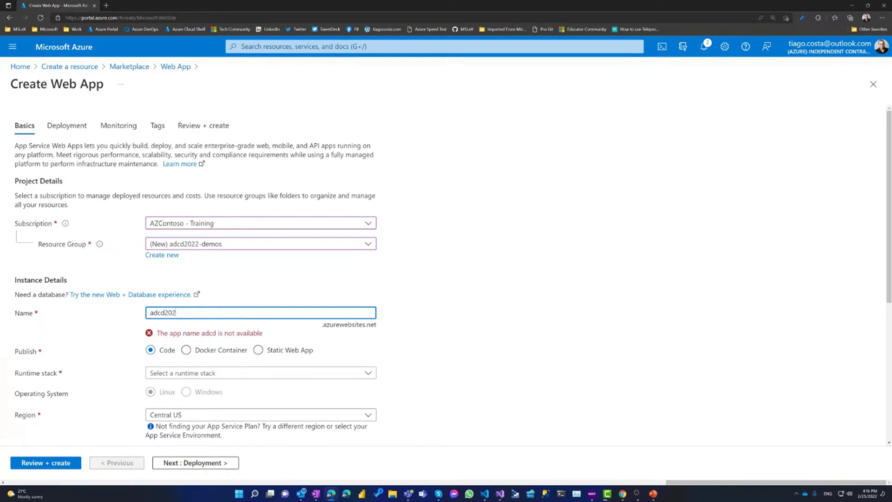
text(2)
click(400, 302)
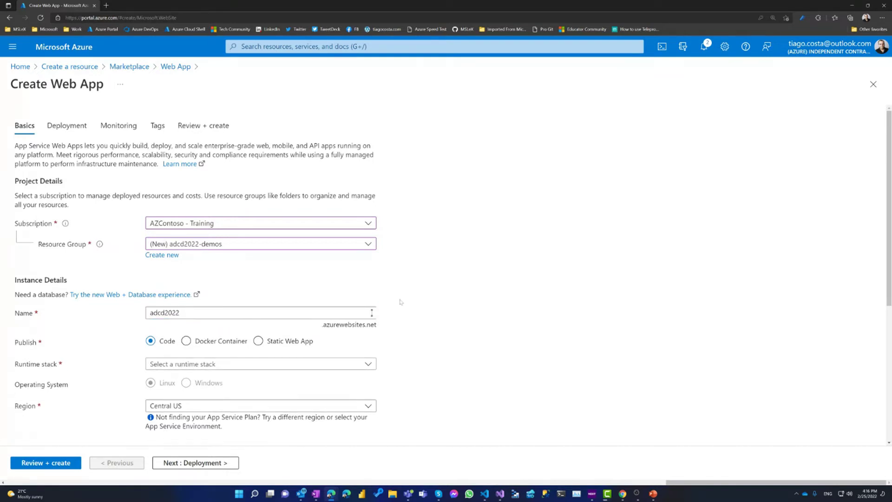
scroll(398, 327, down, 2)
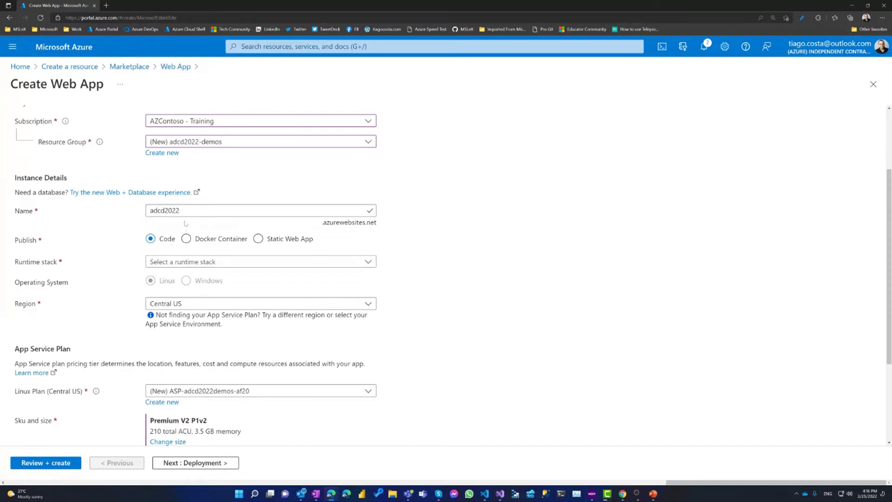
click(198, 259)
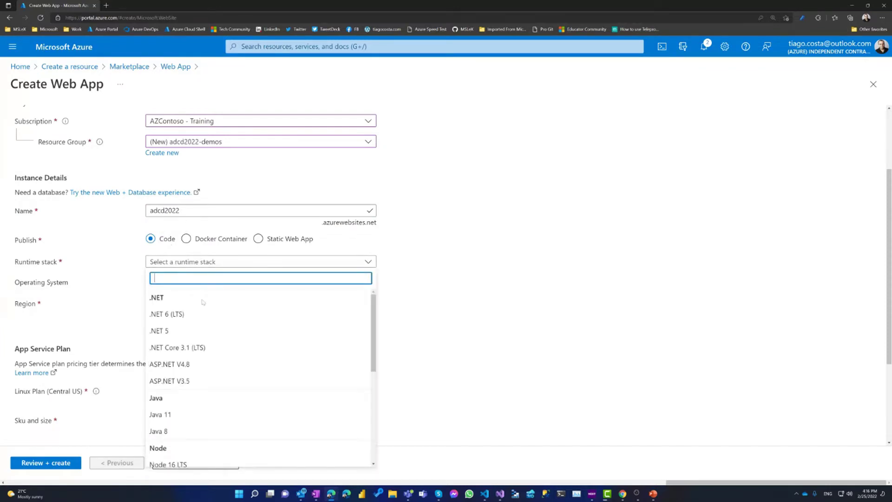
click(203, 314)
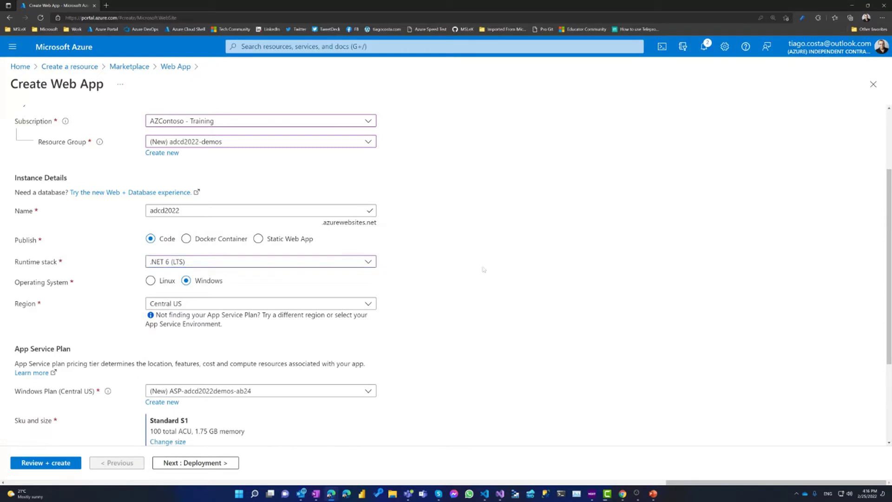
click(282, 302)
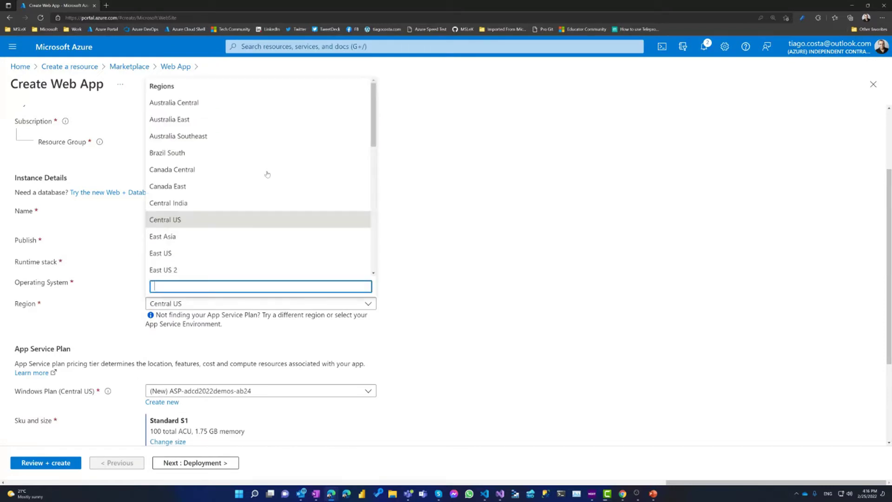
text(we)
click(186, 204)
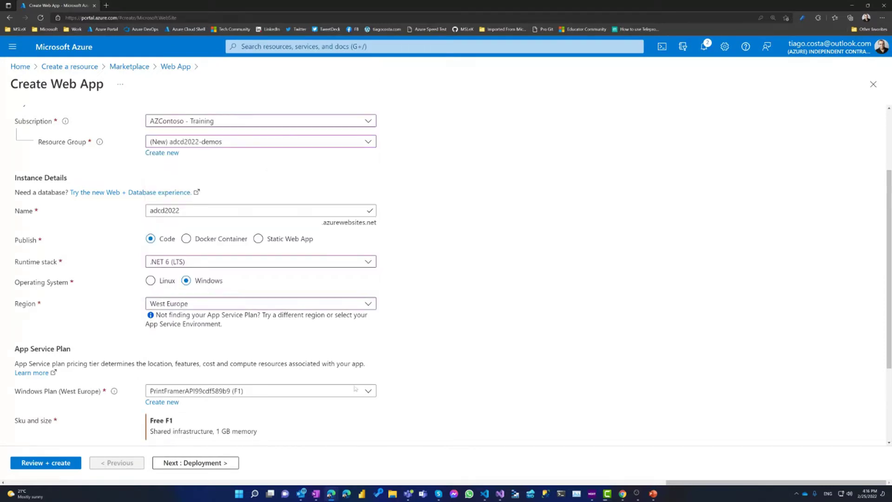
scroll(194, 376, down, 2)
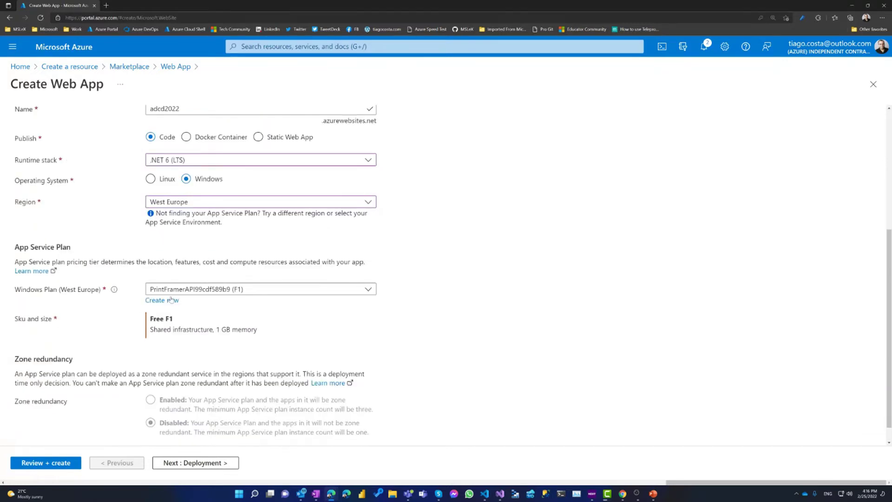
- Create a new Windows App Service plan named adcd-asp
click(171, 300)
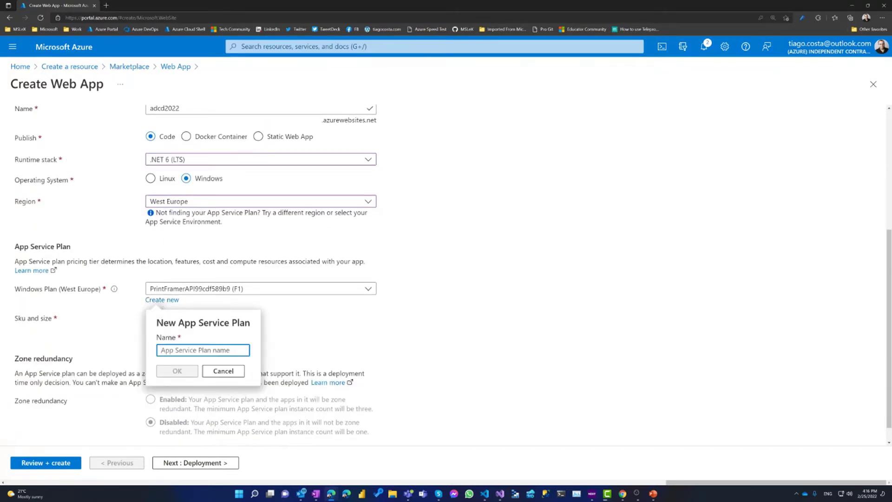
text(ad)
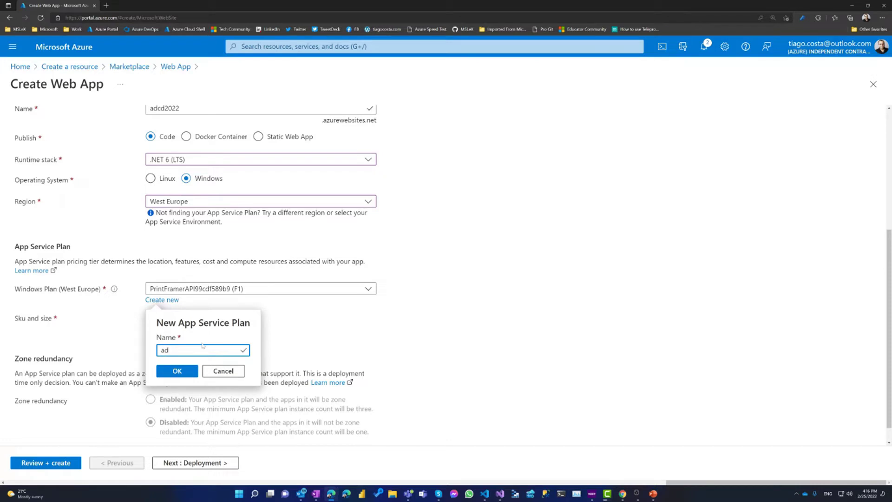
text(cd-asp)
key(Return)
- Size the adcd-asp plan at the Premium V2 P1v2 production tier
click(167, 339)
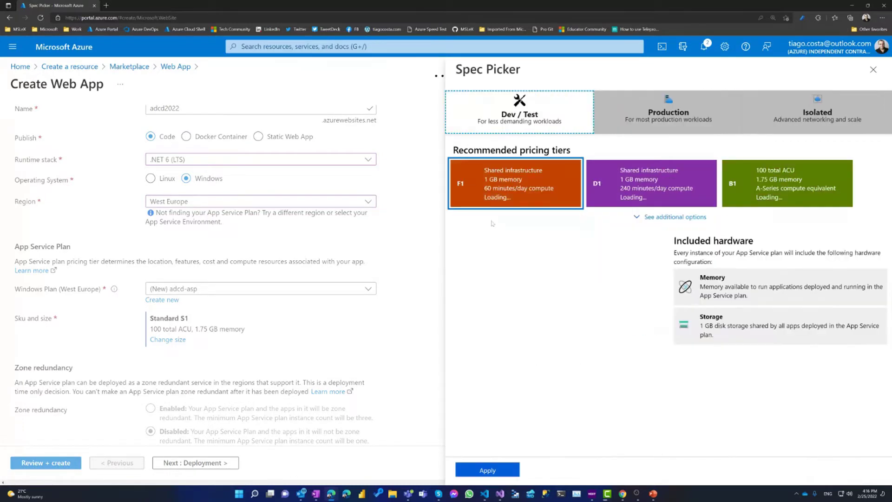
click(606, 184)
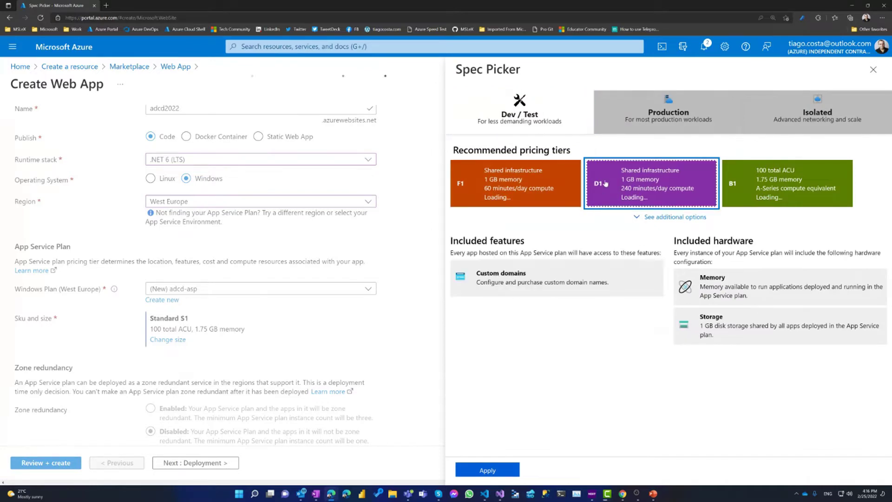
click(652, 107)
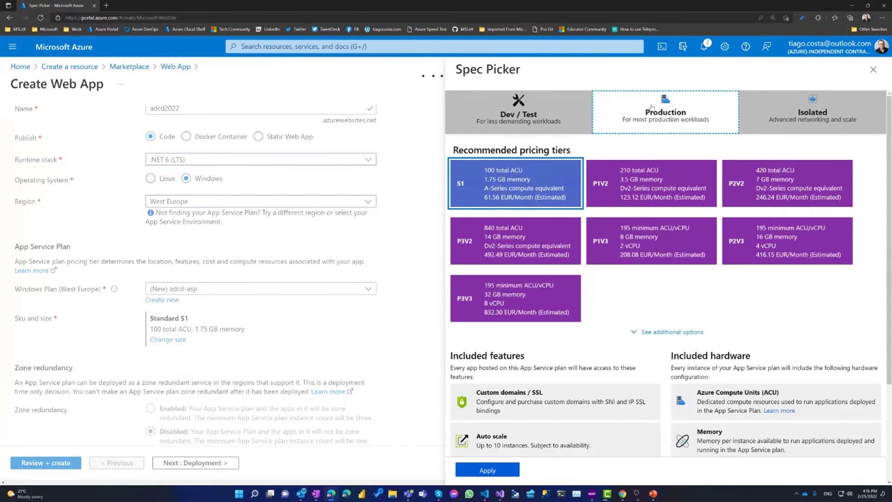
click(607, 179)
click(531, 115)
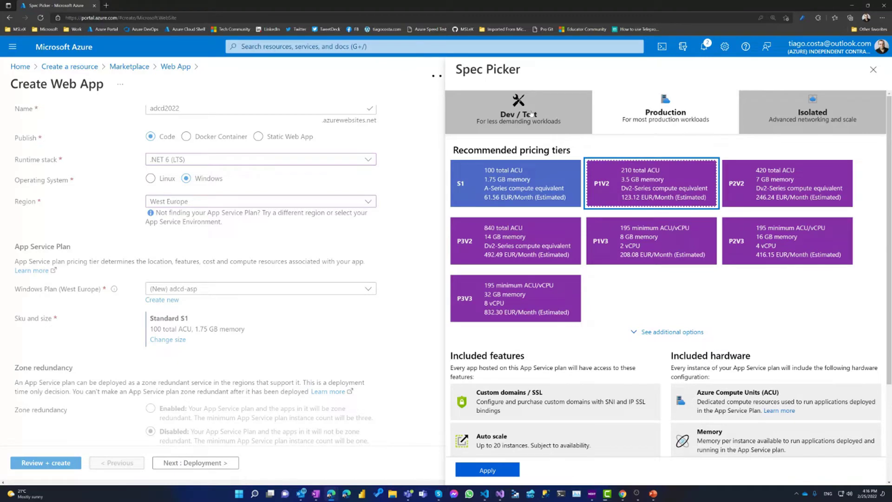
click(748, 188)
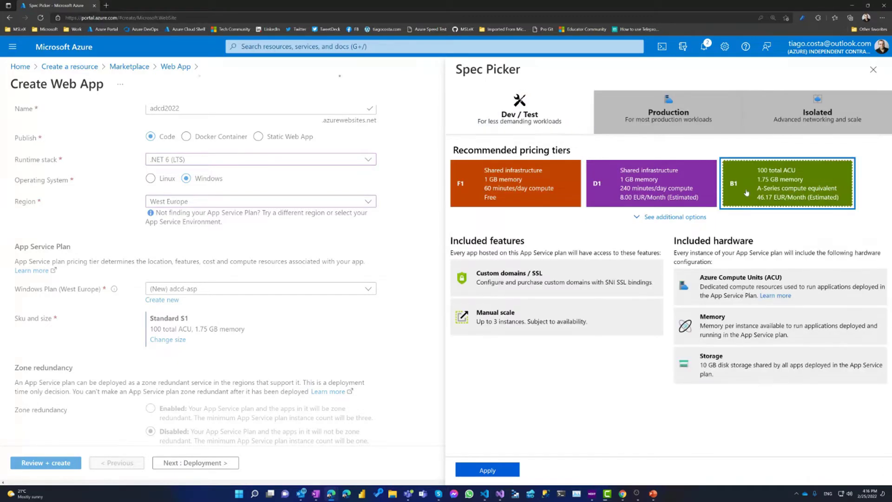
click(679, 131)
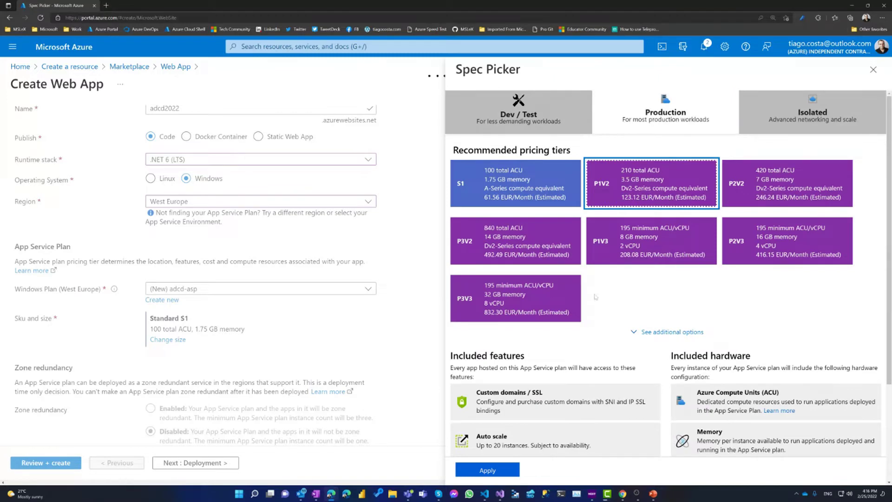
click(485, 469)
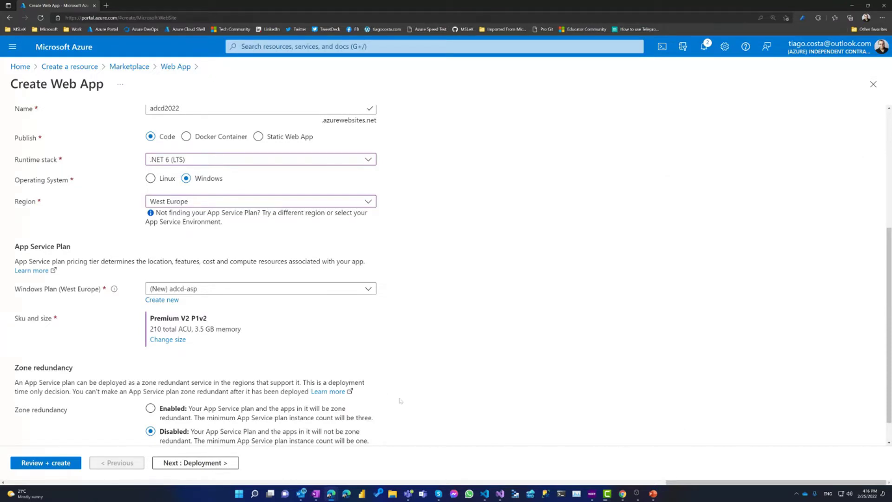
- Keep continuous deployment disabled and turn off Application Insights monitoring
scroll(399, 400, down, 1)
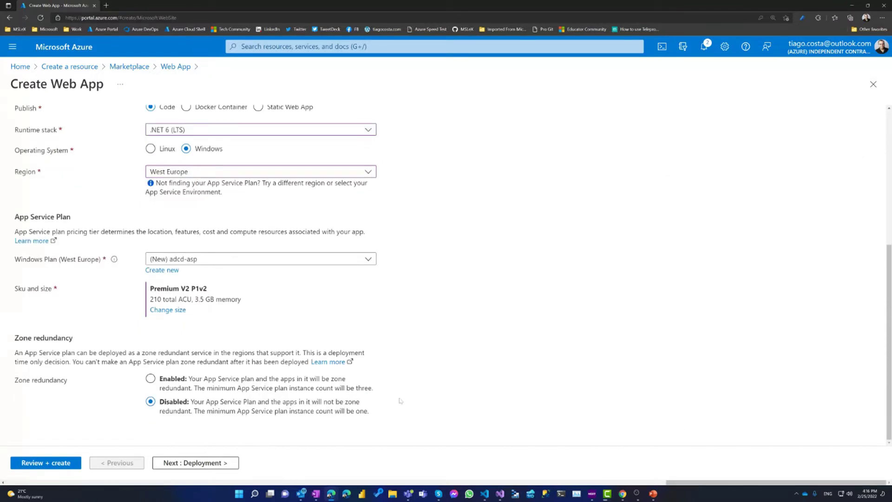
click(194, 462)
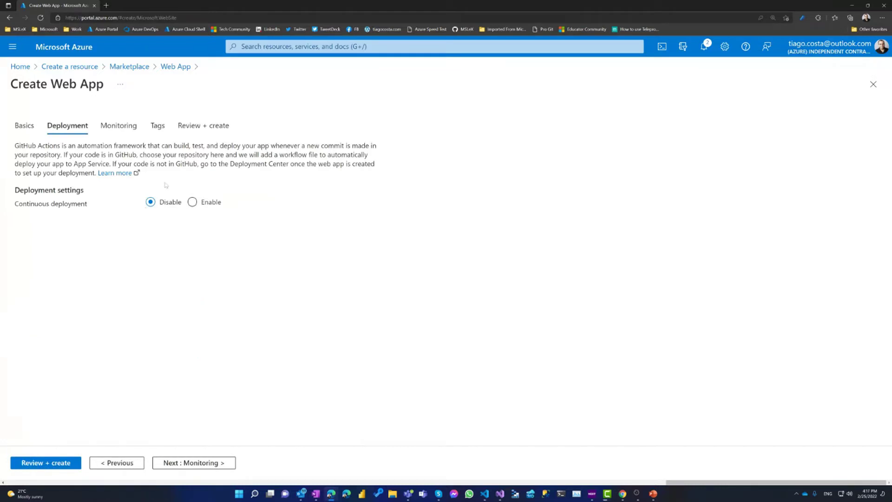
click(194, 463)
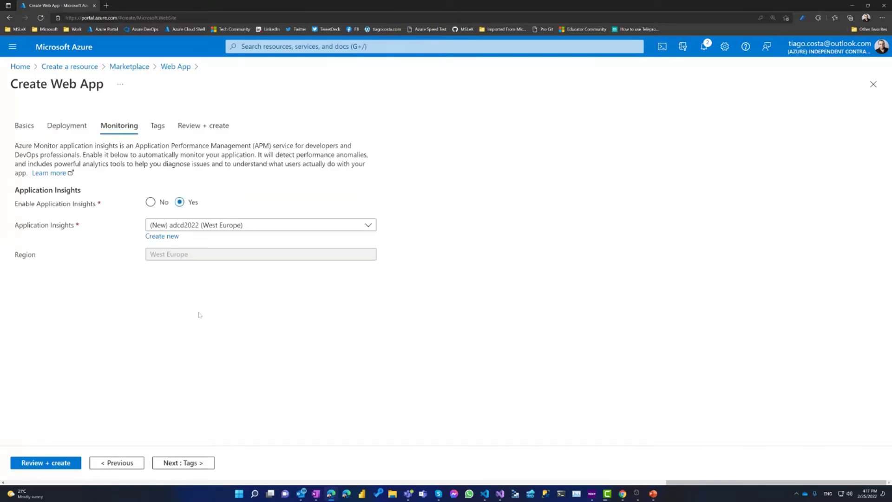
click(150, 201)
- Review the adcd2022 settings and create the web app
click(204, 125)
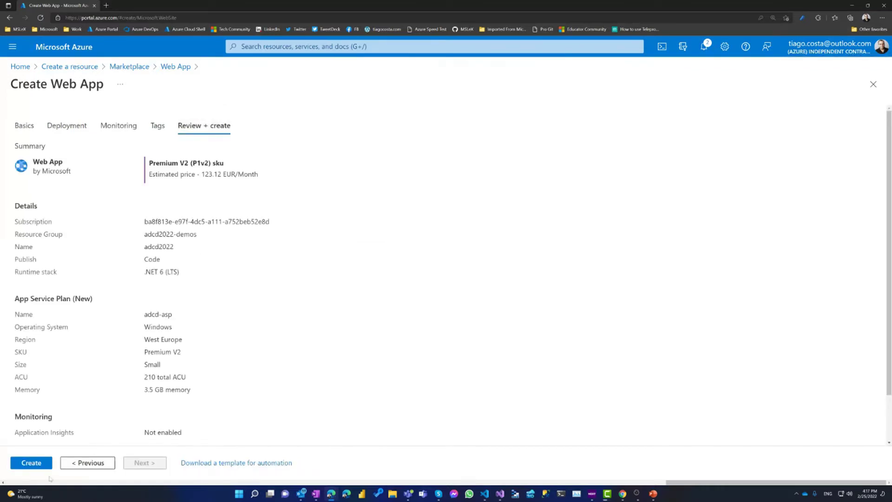
click(46, 465)
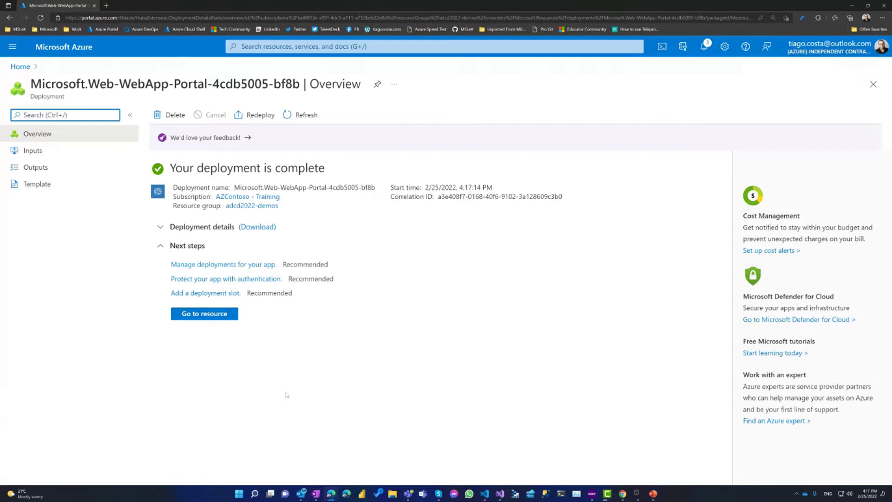
- Go to the deployed adcd2022 resource and close its welcome page tab
click(203, 313)
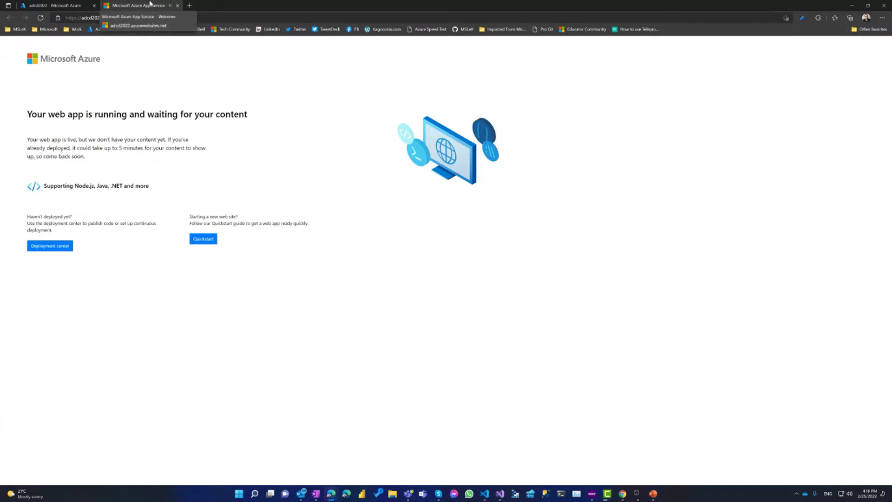
click(178, 5)
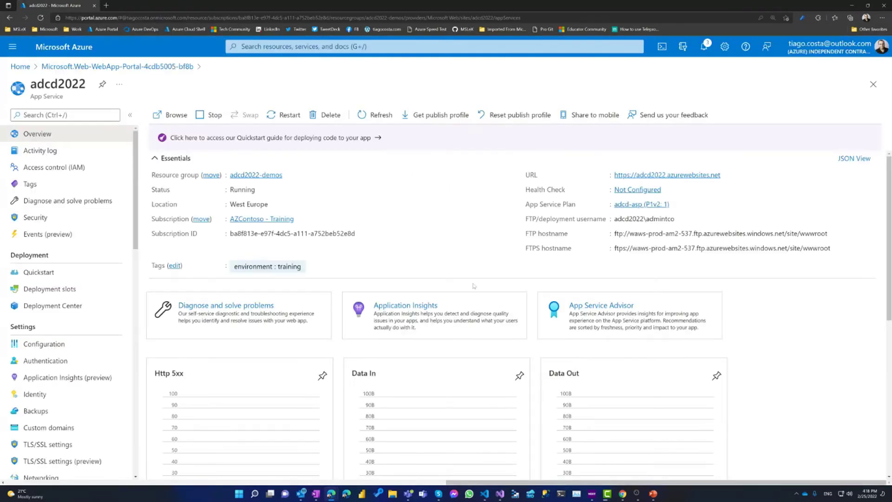
- Delete the two SAS token blocks from Index.cshtml
right_click(501, 494)
click(498, 493)
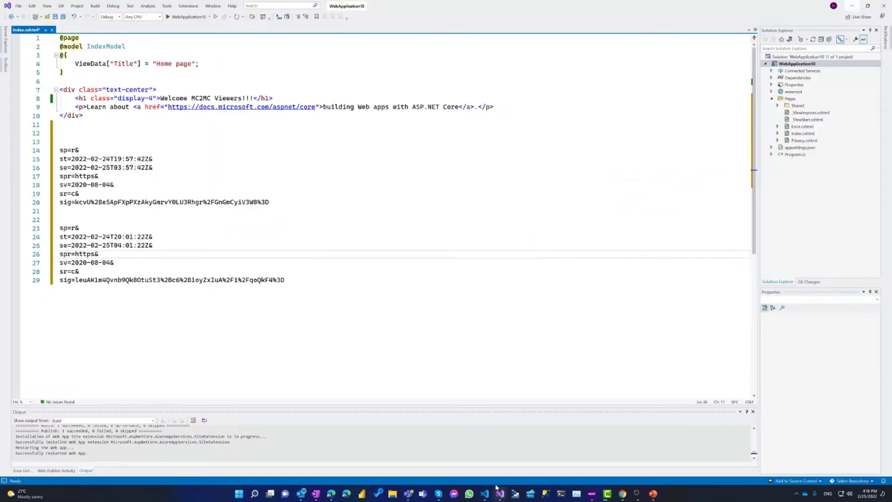
click(81, 150)
key(Up)
key(ctrl+shift+End)
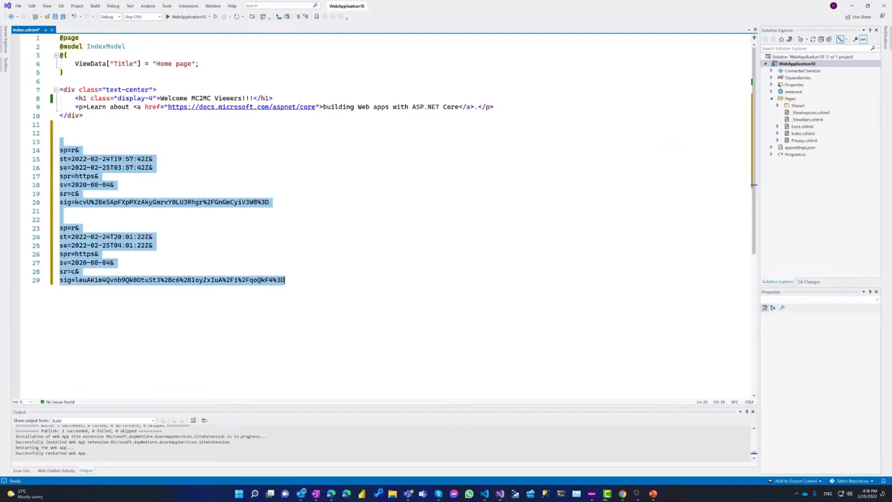
key(Delete)
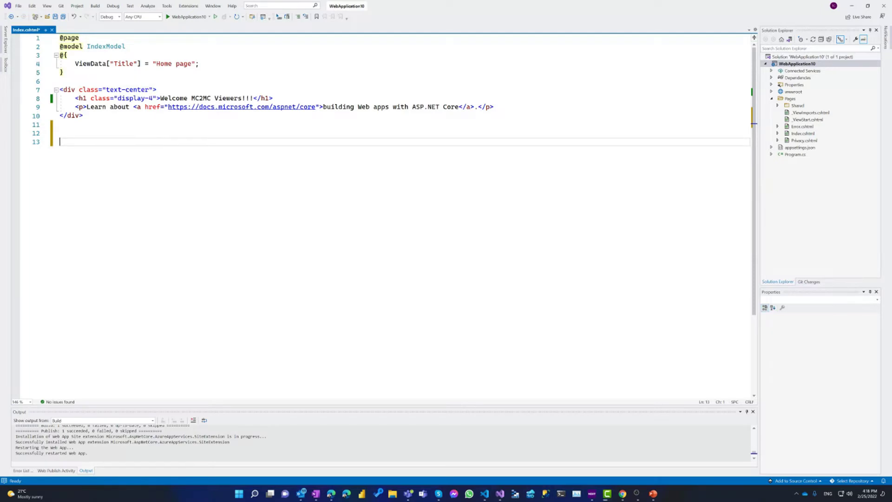
- Change the heading to 'Welcome ADCD 2022!!!', add an h3 'West Europe', and save
drag(191, 98, 243, 98)
key(shift+Right)
key(shift+Right)
key(shift+Right)
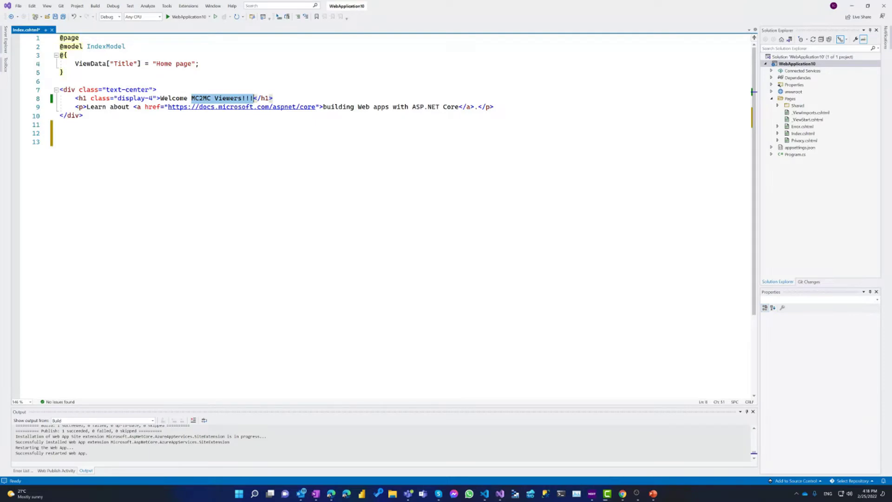
text(ADCD)
text( 2022)
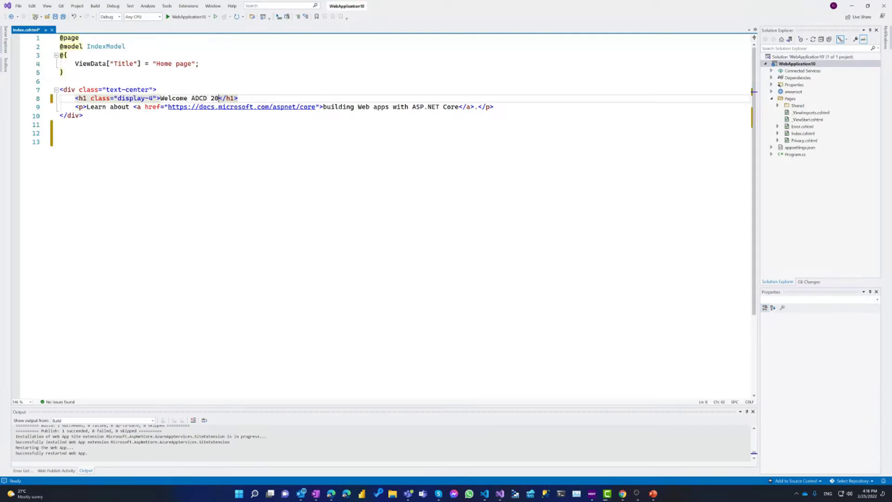
text(!!!)
key(End)
key(Return)
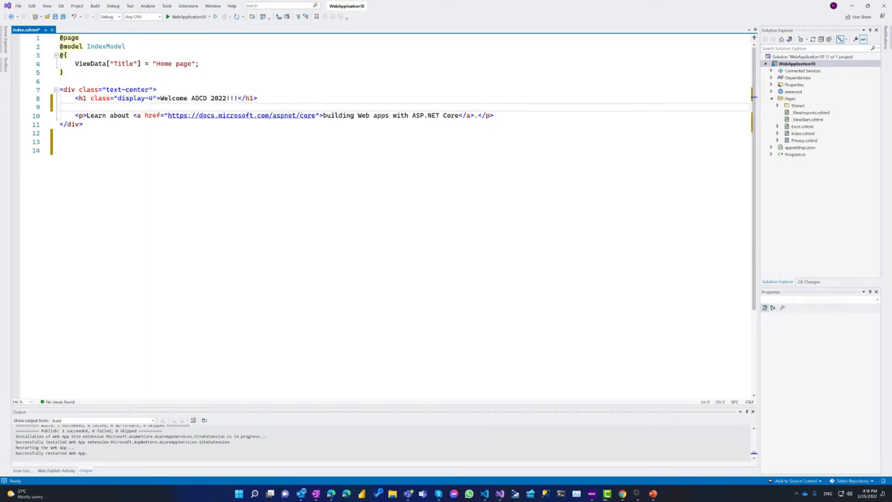
text(<h3>West Euri)
key(BackSpace)
text(ope</h3>)
key(ctrl+s)
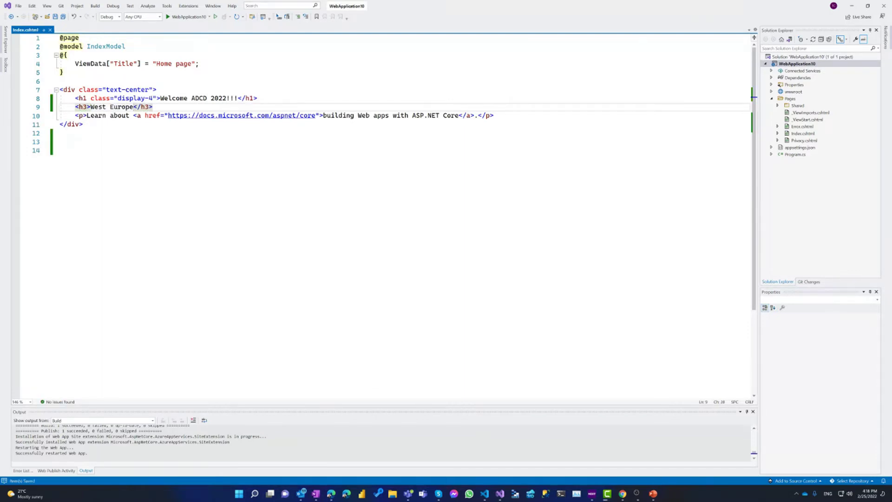
key(ctrl+End)
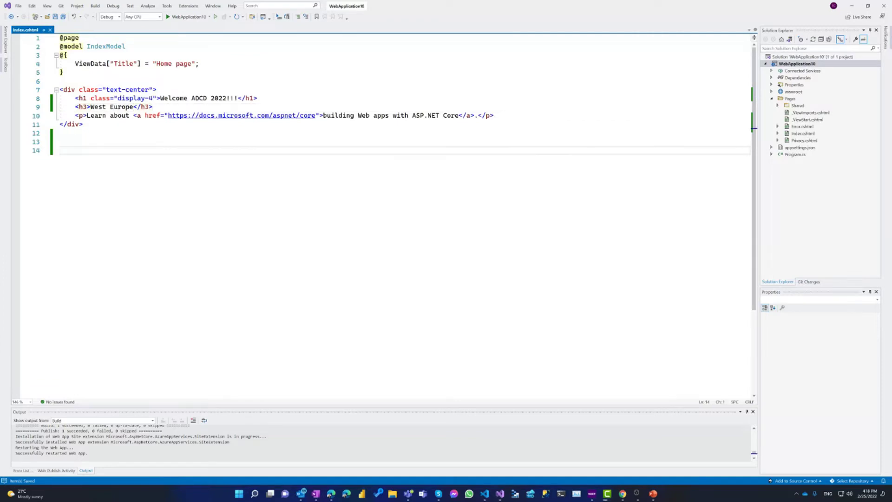
- Close the extra editor tabs and reopen Publish for the WebApplication10 project
right_click(788, 66)
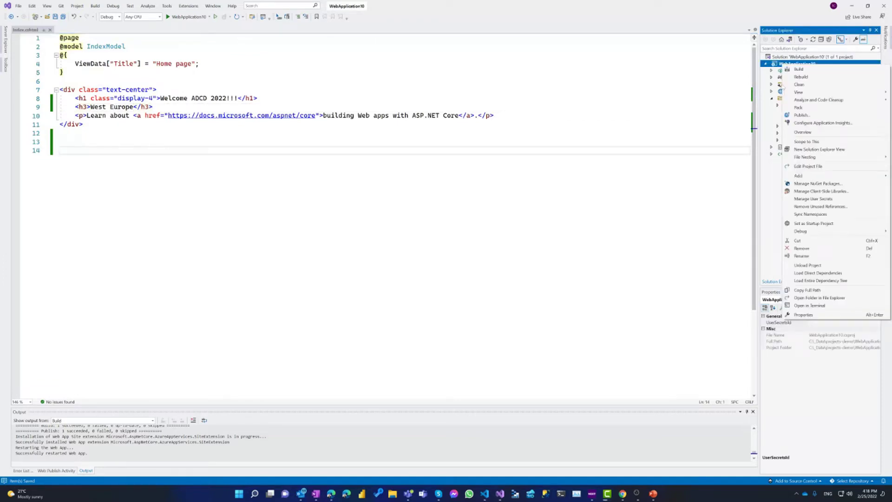
click(801, 114)
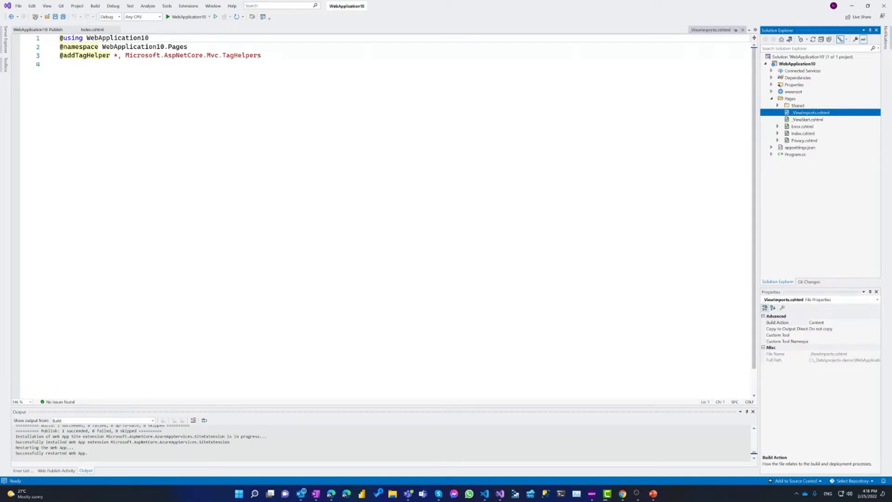
click(117, 30)
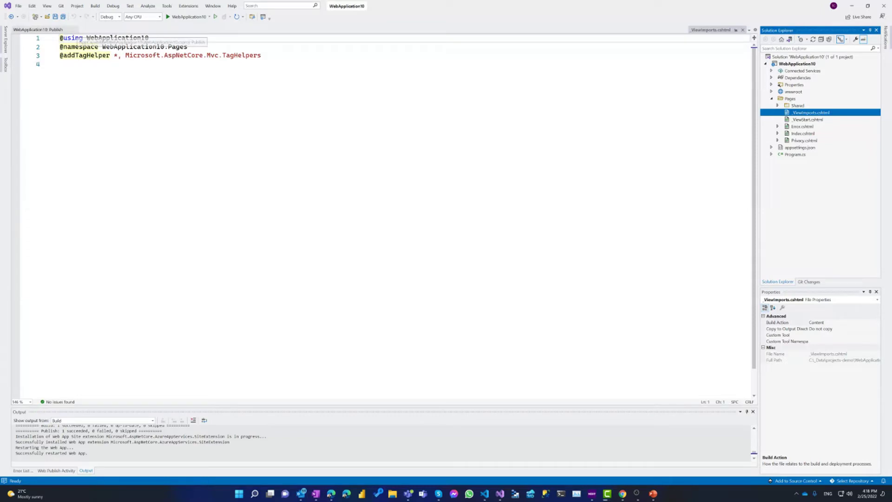
click(74, 30)
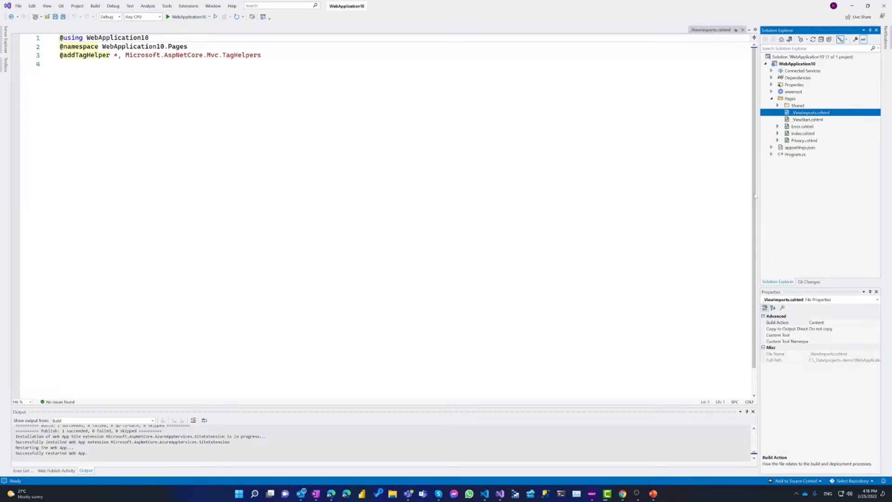
click(792, 65)
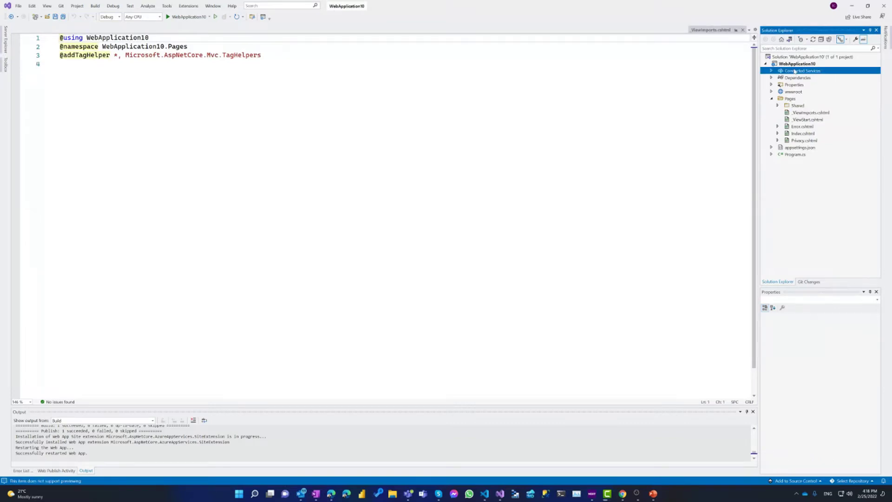
right_click(793, 65)
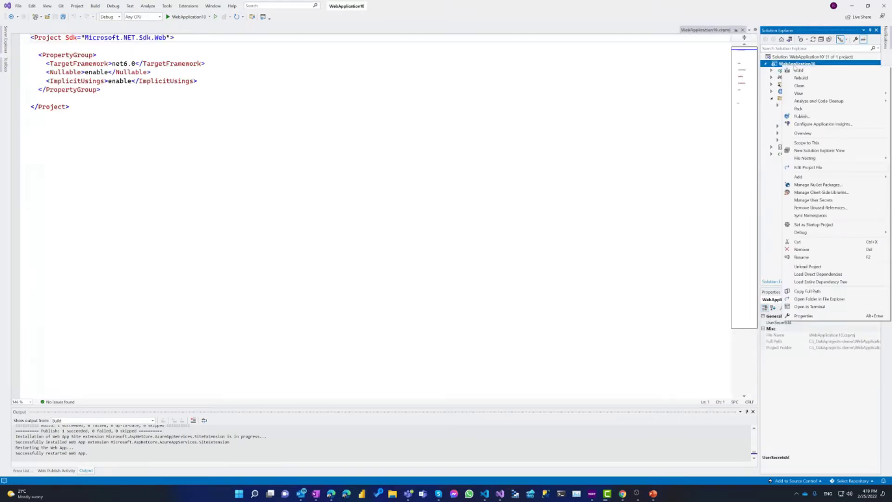
click(800, 116)
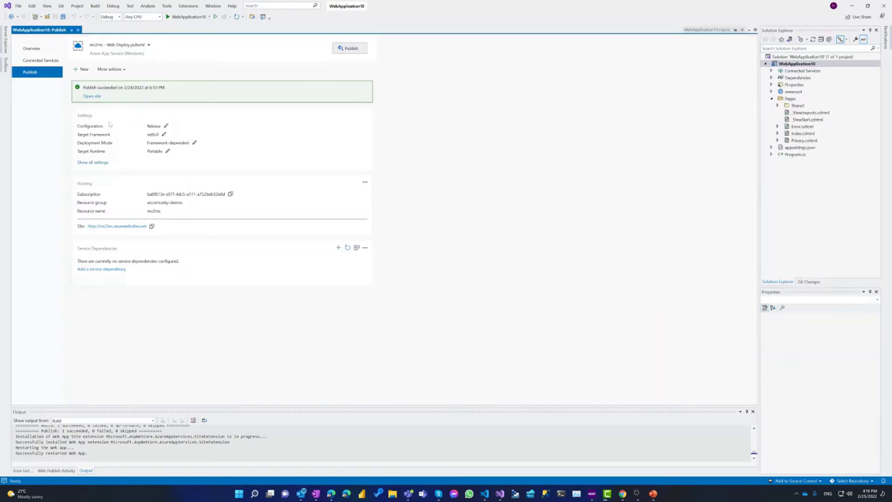
- Create an Azure App Service (Windows) publish profile for adcd2022 in adcd2022-demos
click(84, 70)
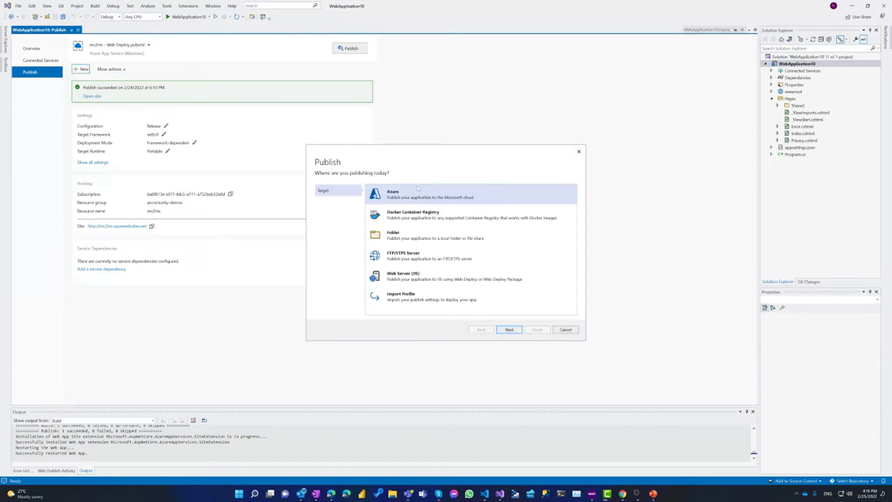
double_click(404, 200)
double_click(403, 199)
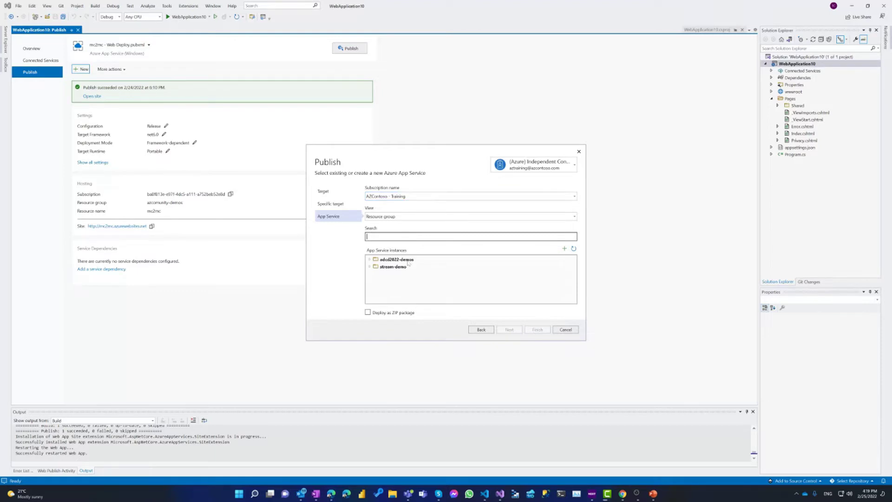
double_click(407, 261)
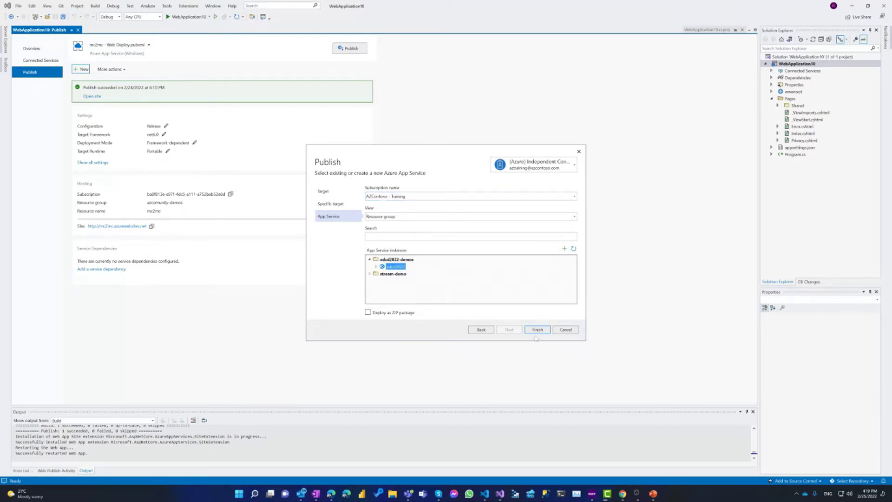
click(538, 330)
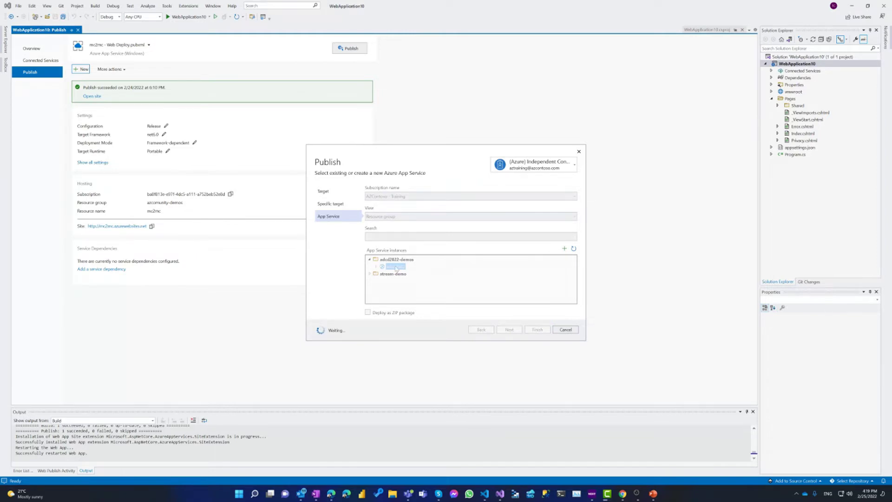
- Publish the project to adcd2022 and minimize Visual Studio to reveal the Azure portal
click(360, 50)
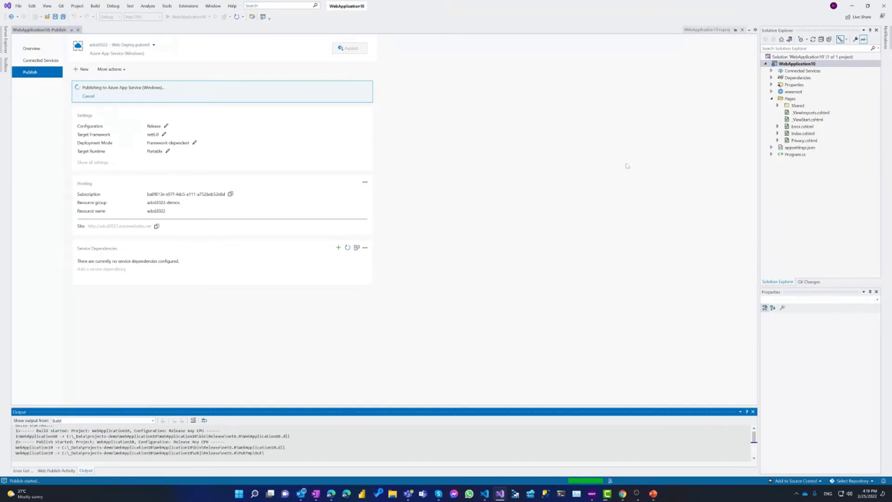
click(853, 5)
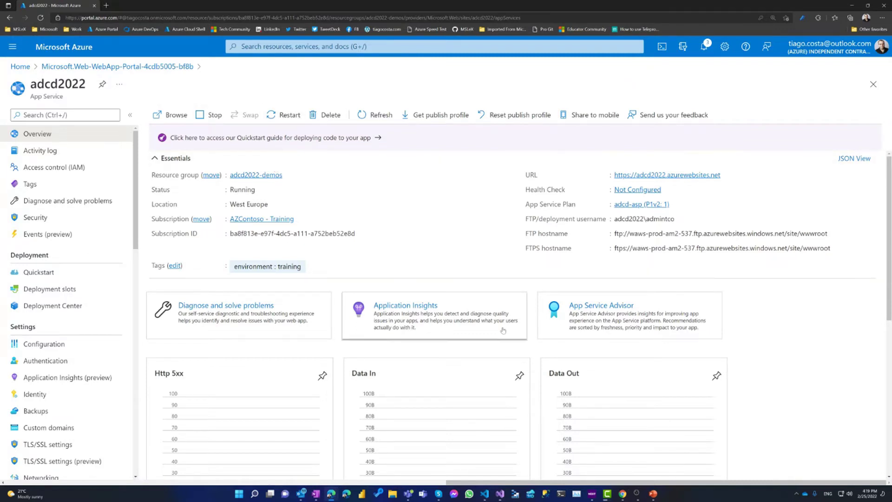
mouse_move(654, 494)
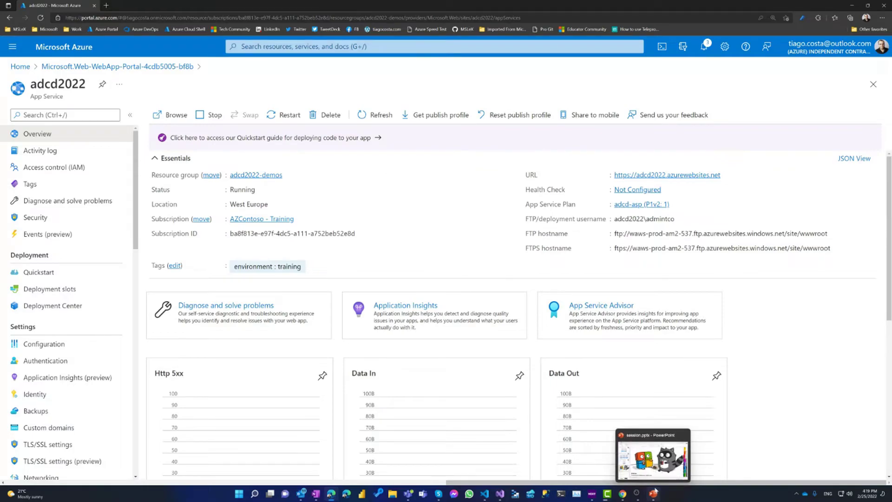
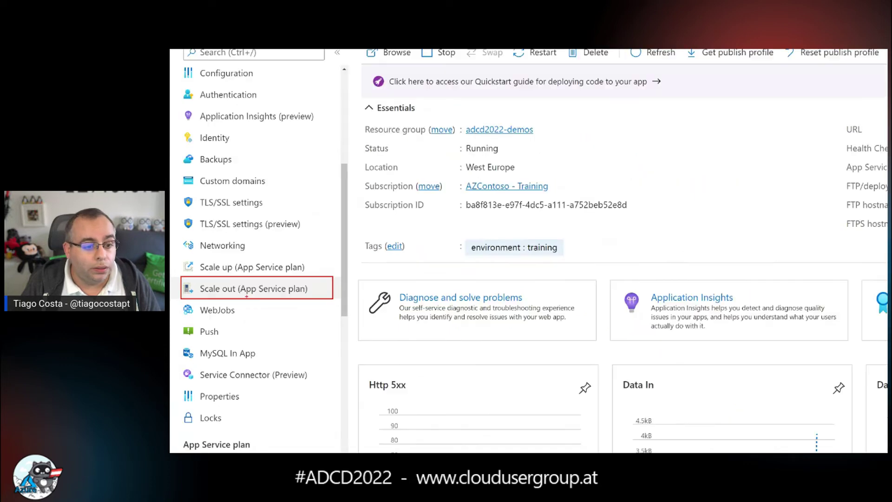
- Open Scale out, raise the instance count to 7, reset it to 1, and select Custom autoscale
click(211, 290)
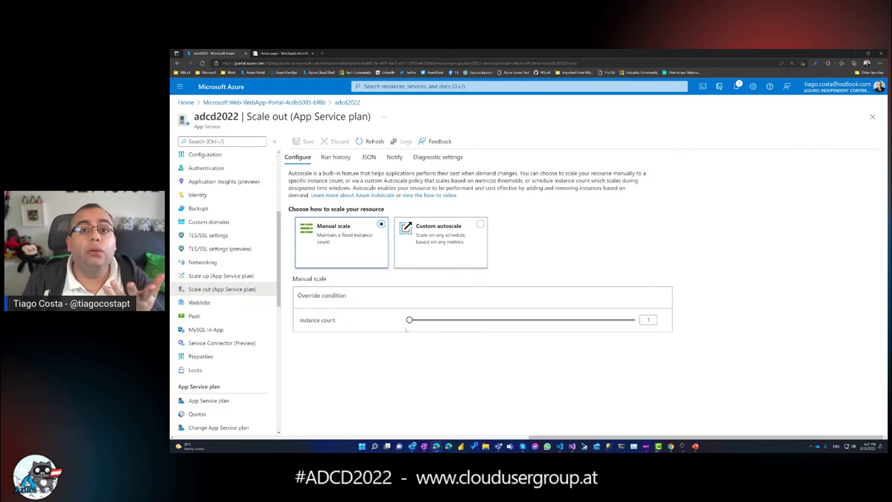
drag(409, 320, 434, 320)
click(456, 320)
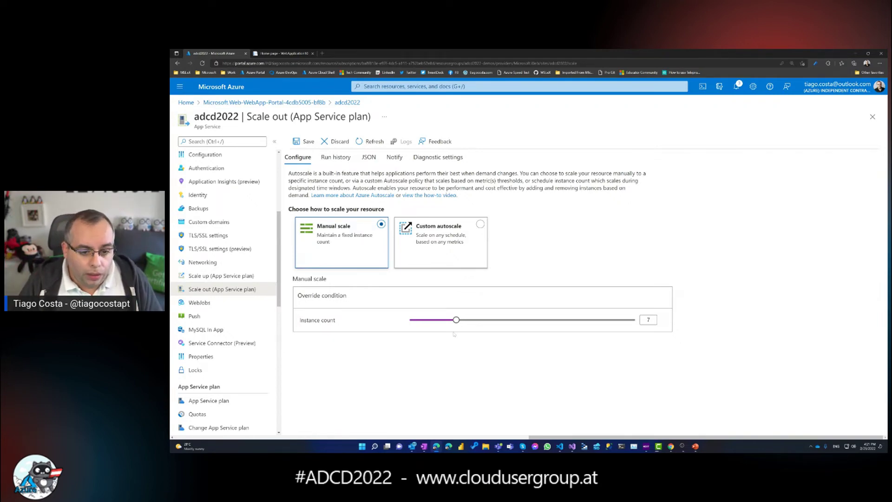
drag(457, 320, 415, 325)
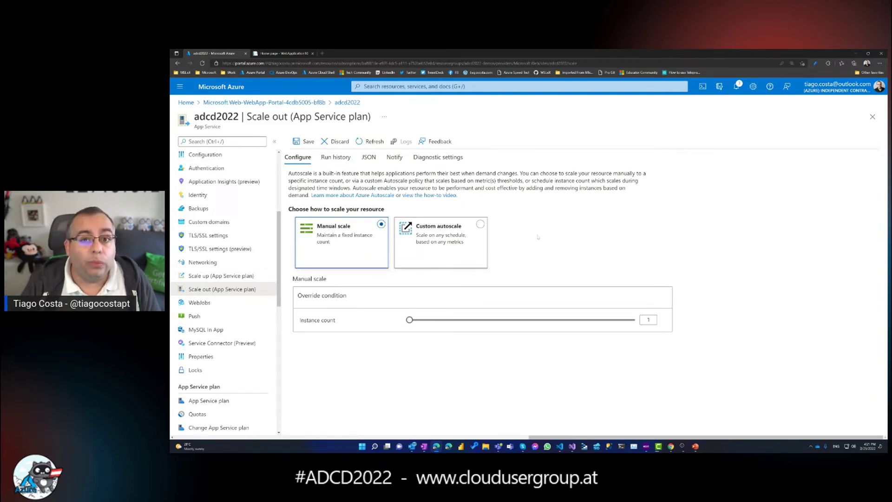
click(466, 235)
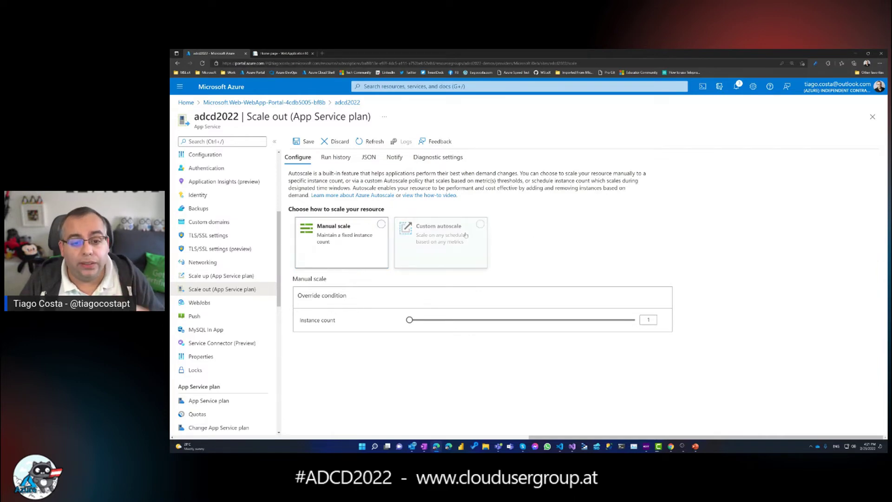
- Add a rule increasing instance count by 1 when average CPU is greater than 75%
scroll(521, 291, down, 2)
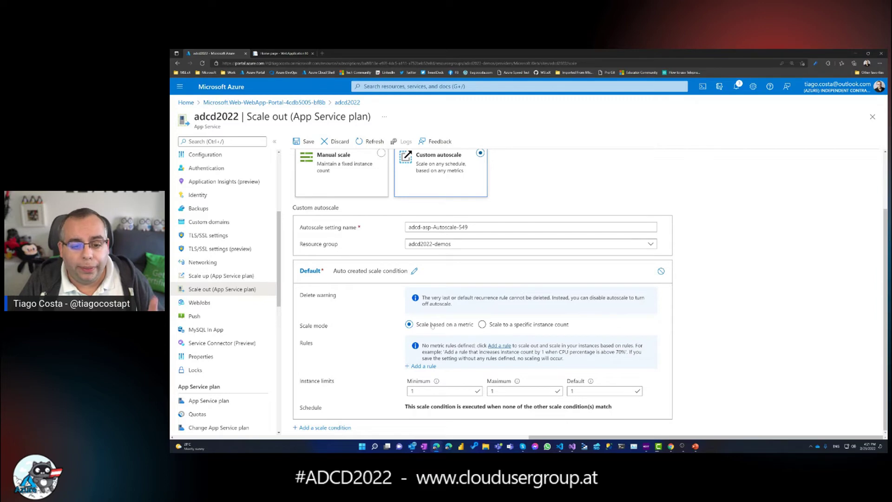
click(429, 366)
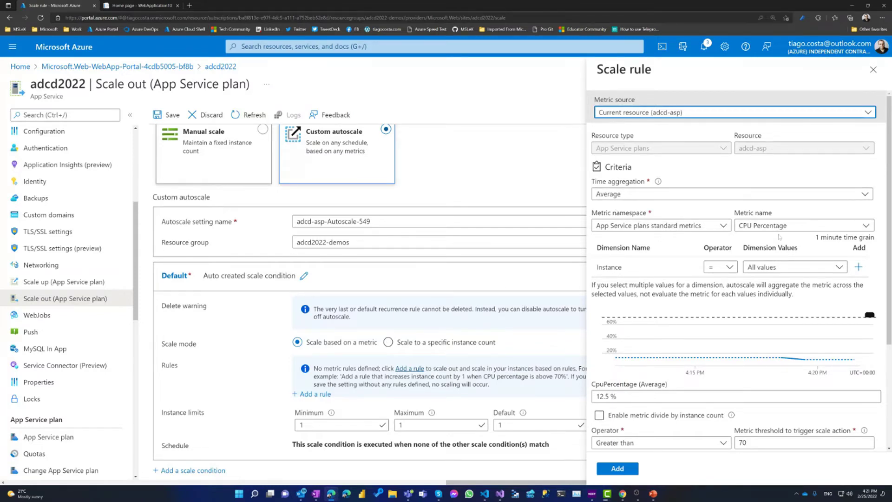
scroll(779, 236, down, 1)
scroll(773, 240, down, 2)
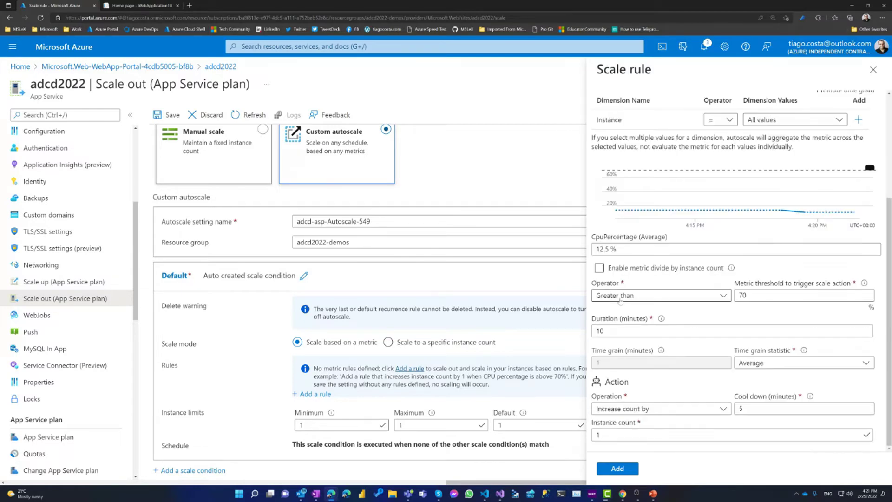
click(645, 295)
click(743, 295)
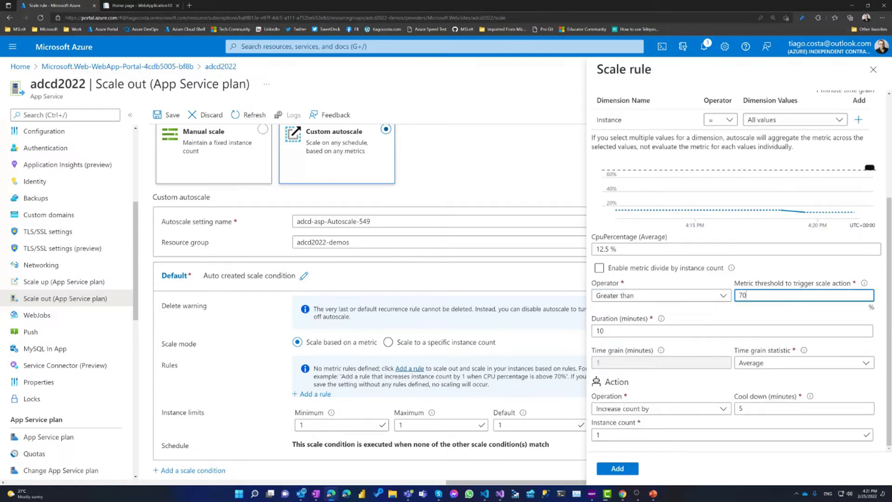
key(BackSpace)
text(5)
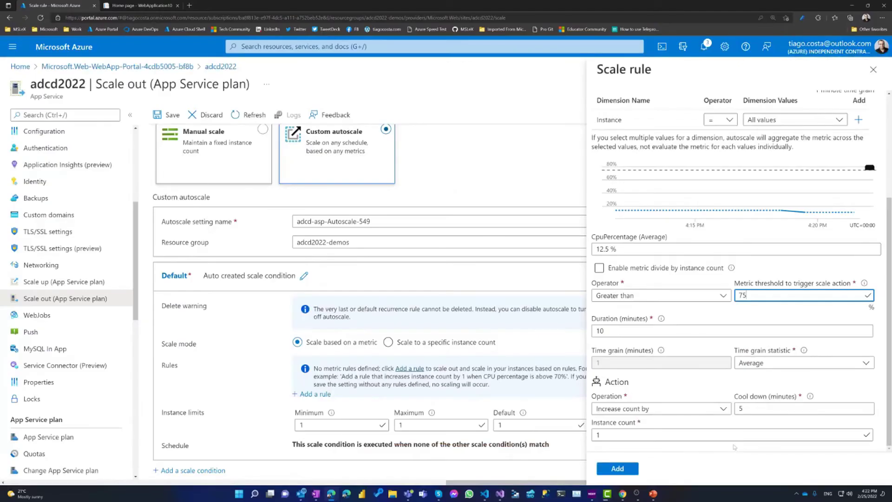
click(627, 468)
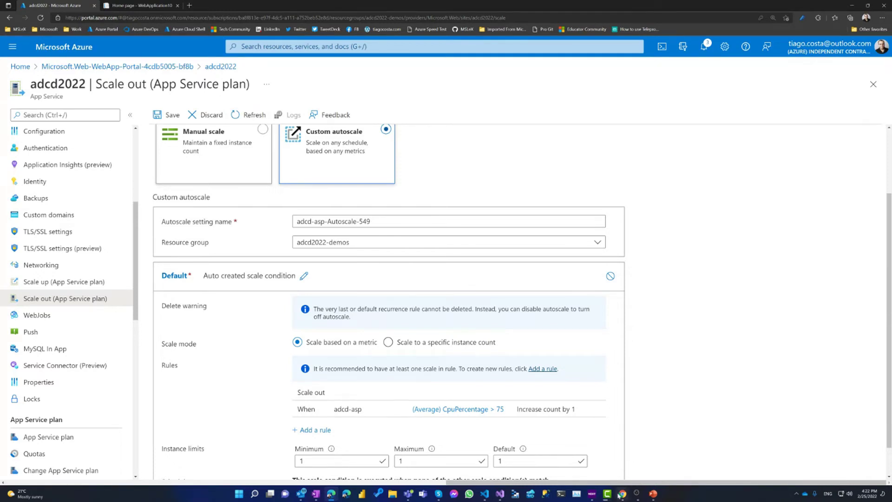
mouse_move(619, 499)
- Start a second rule triggered when average CPU is Less than 35
click(309, 428)
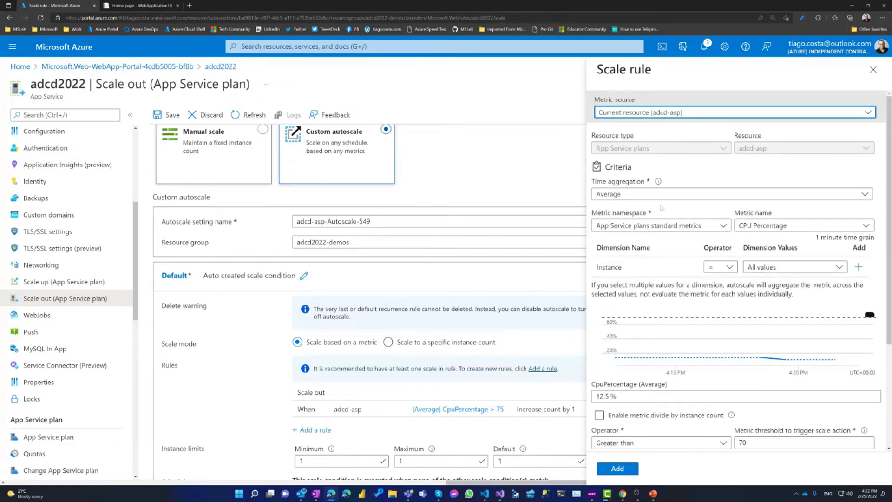
scroll(737, 263, down, 2)
scroll(736, 262, down, 1)
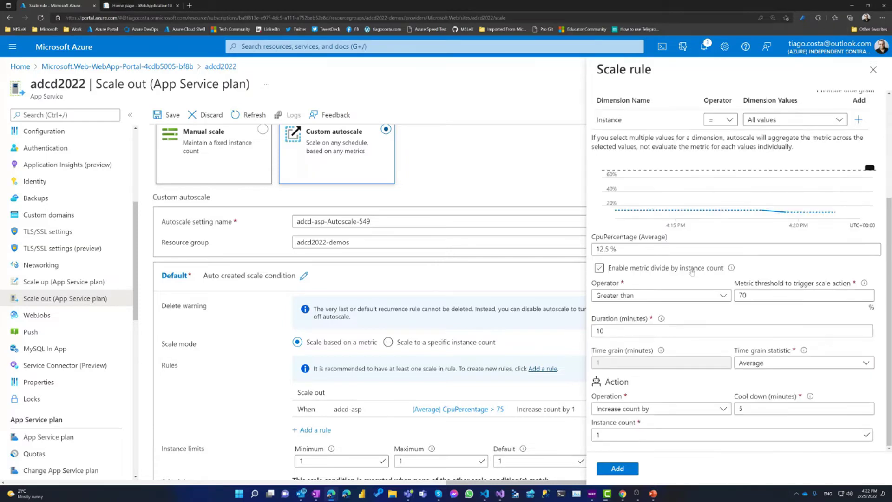
click(680, 296)
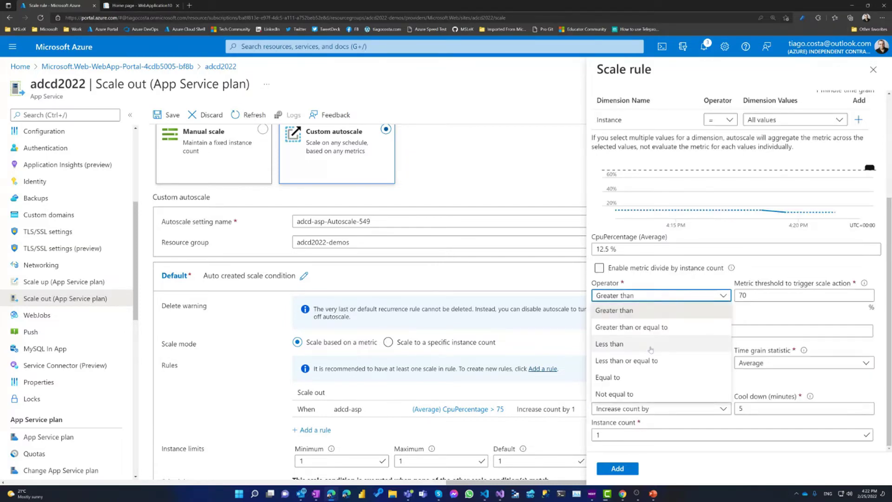
click(617, 343)
click(723, 294)
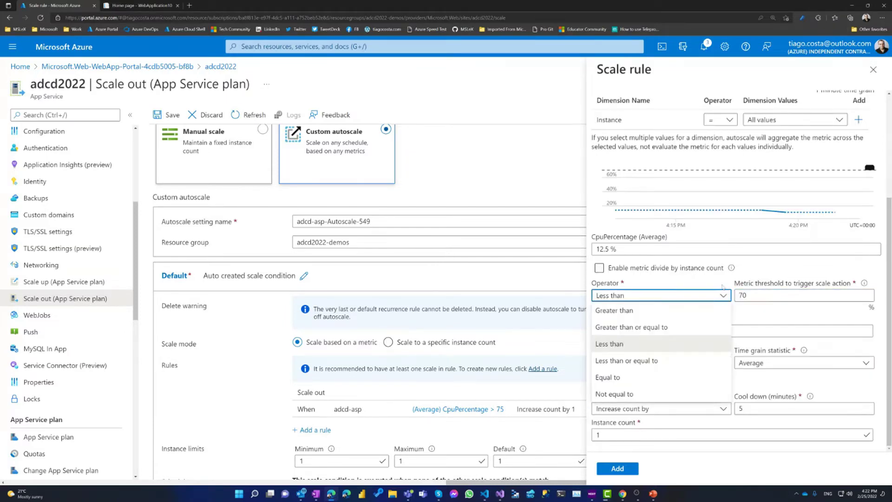
double_click(743, 296)
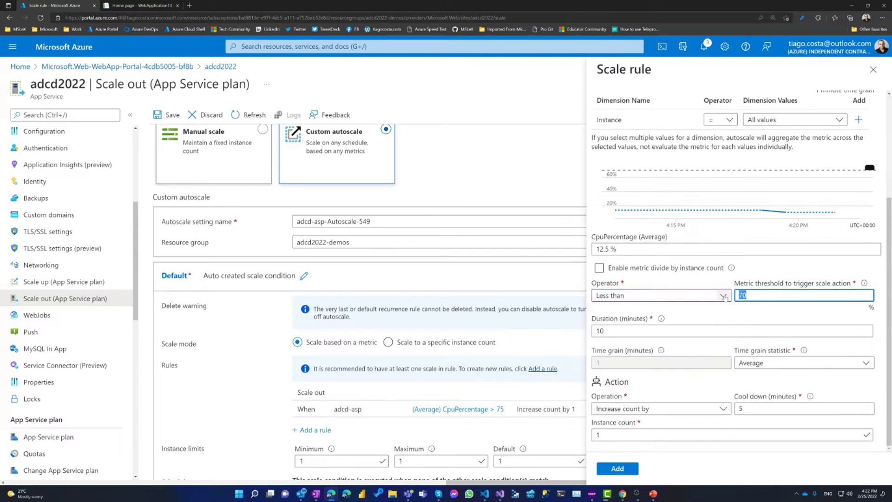
text(35)
click(739, 316)
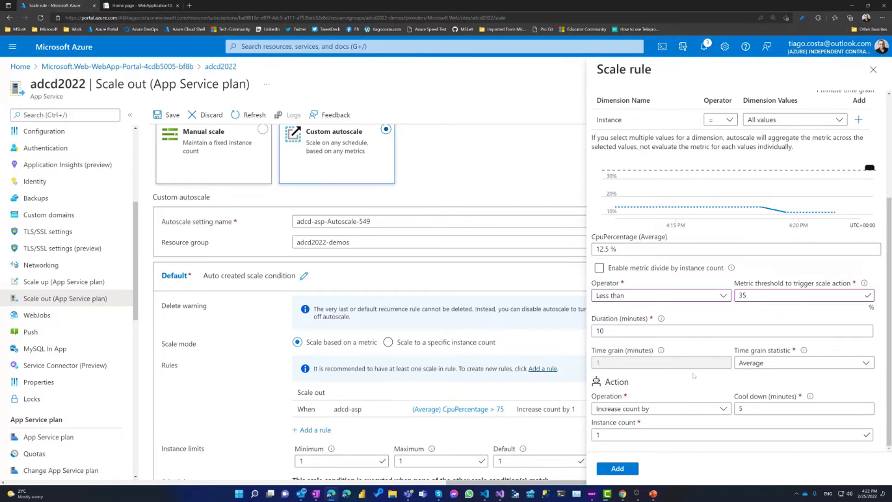
- Set the rule's operation to decrease instance count by 1 and add it
click(680, 410)
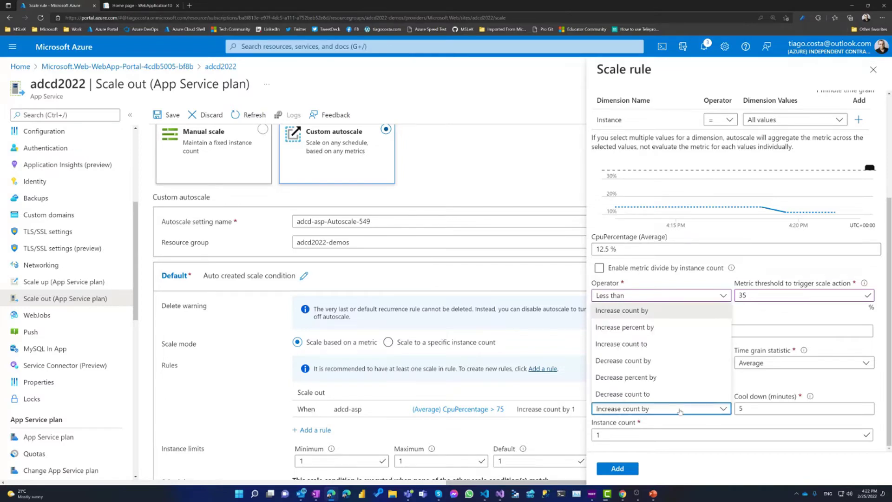
click(656, 367)
click(619, 468)
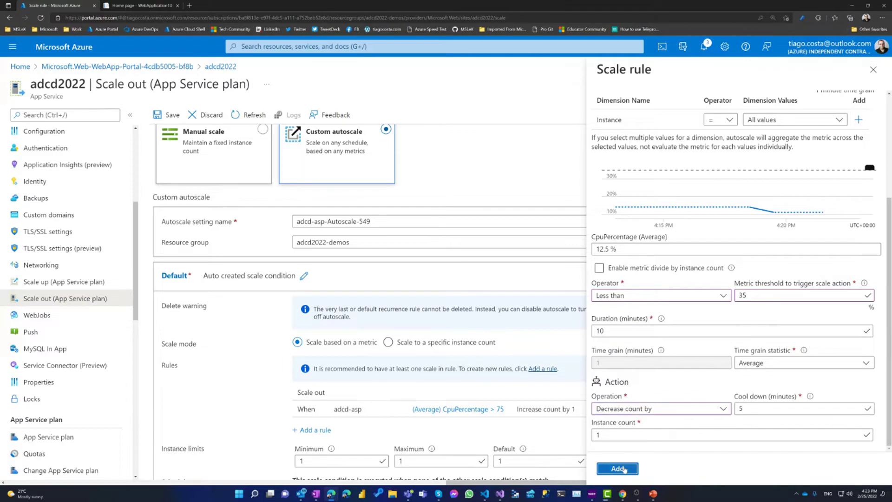
scroll(550, 421, down, 1)
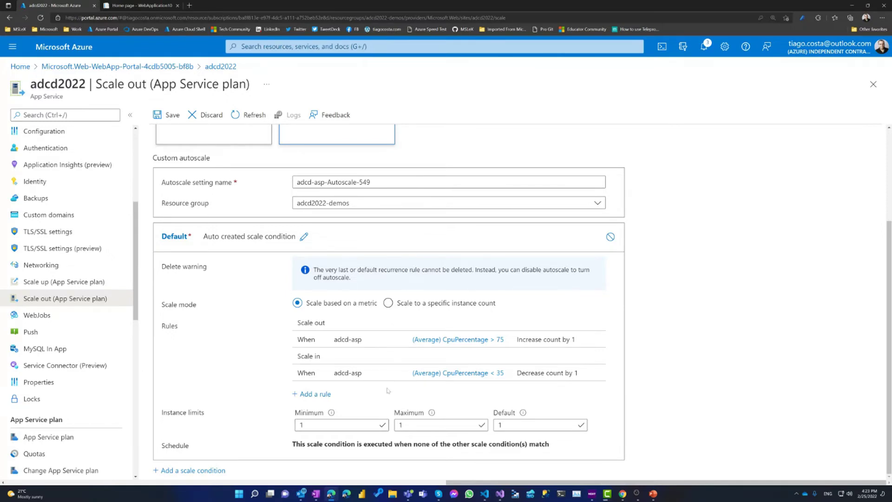
- Enter minimum 2, default 2 and maximum 12 instances, then save the autoscale settings
click(301, 424)
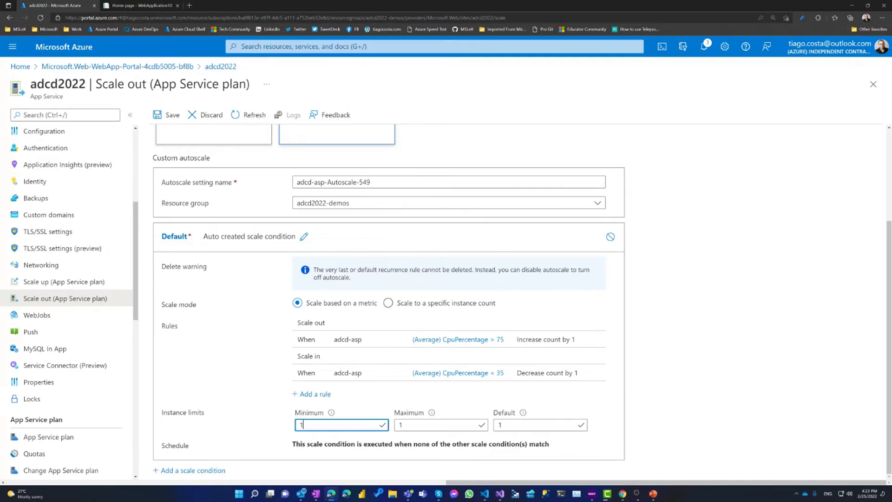
double_click(301, 424)
text(2)
double_click(498, 424)
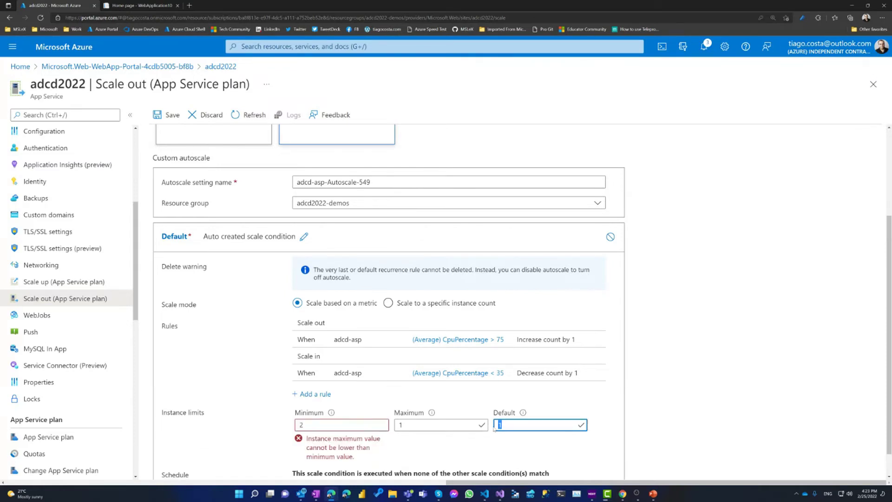
text(2)
double_click(400, 425)
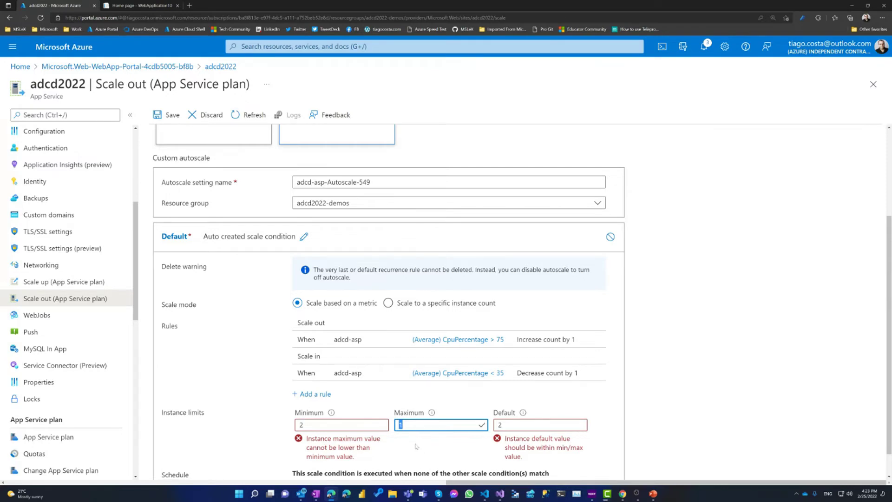
key(BackSpace)
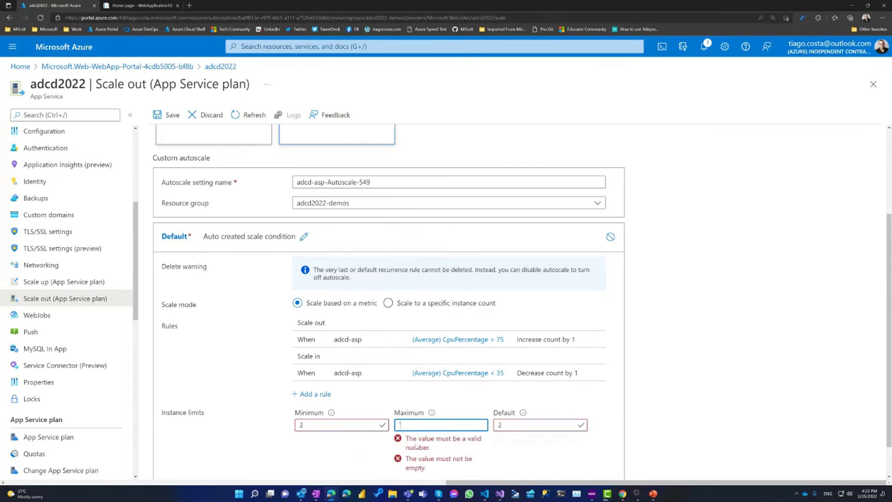
text(12)
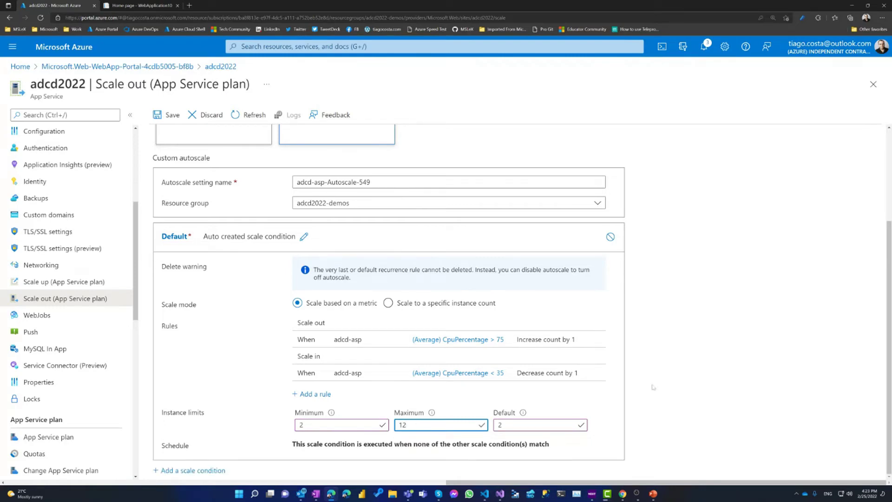
click(653, 386)
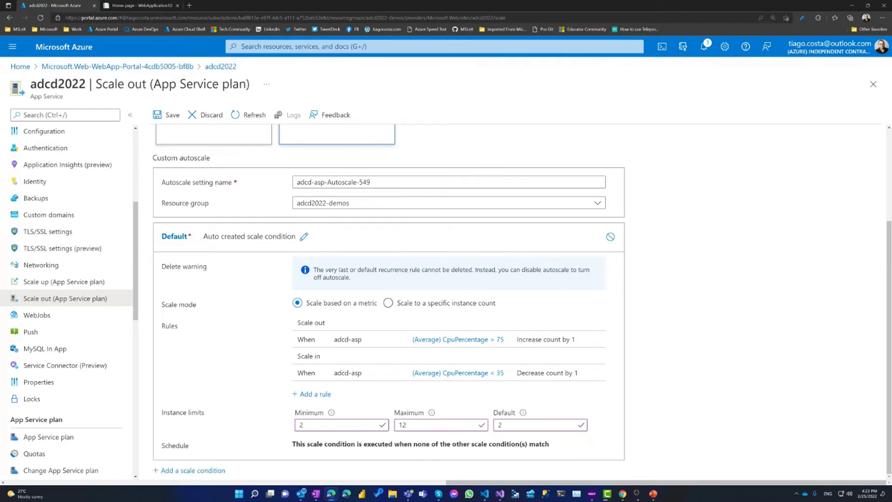
click(169, 114)
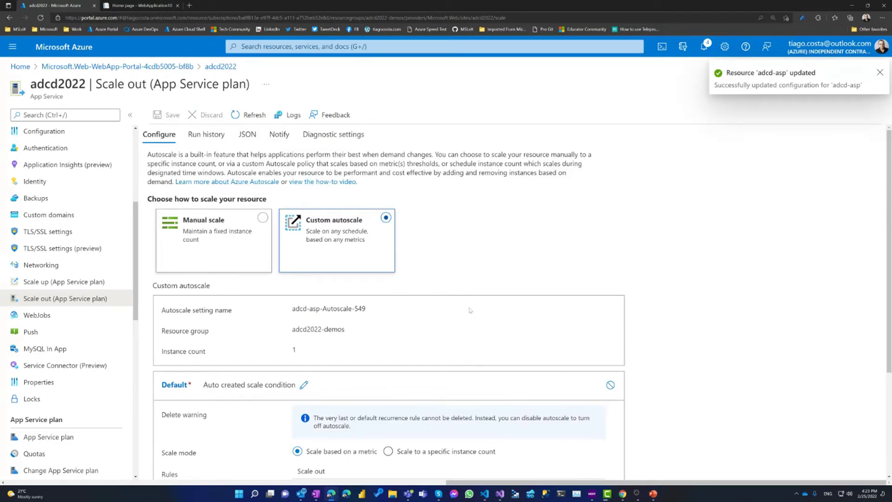
- Add a scale condition with a specific instance count repeating on Friday and Saturday
scroll(340, 367, down, 3)
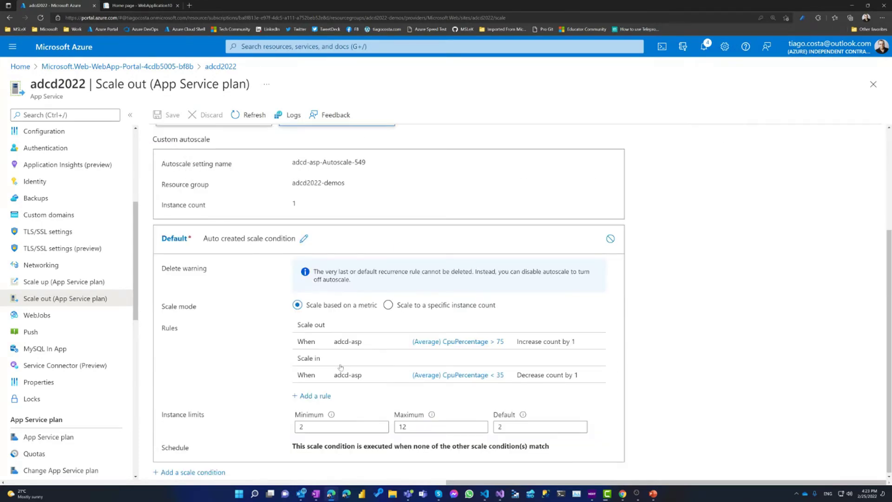
click(193, 472)
scroll(349, 423, down, 3)
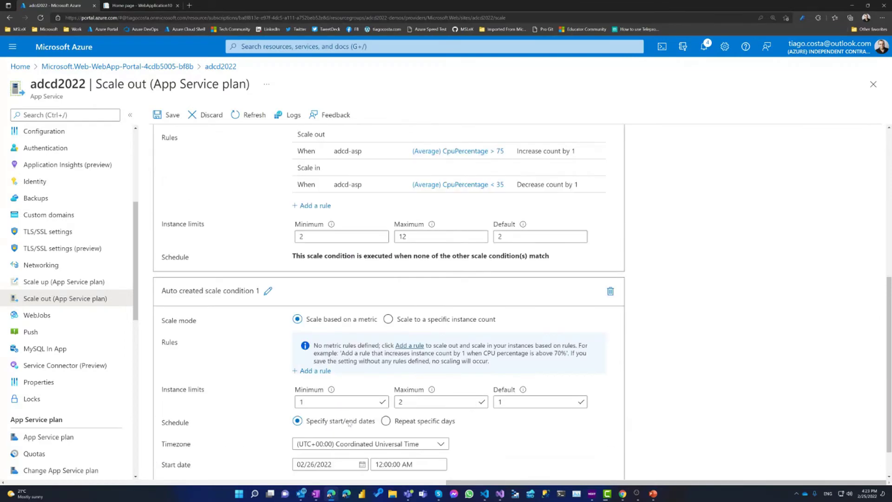
scroll(349, 423, down, 1)
click(388, 275)
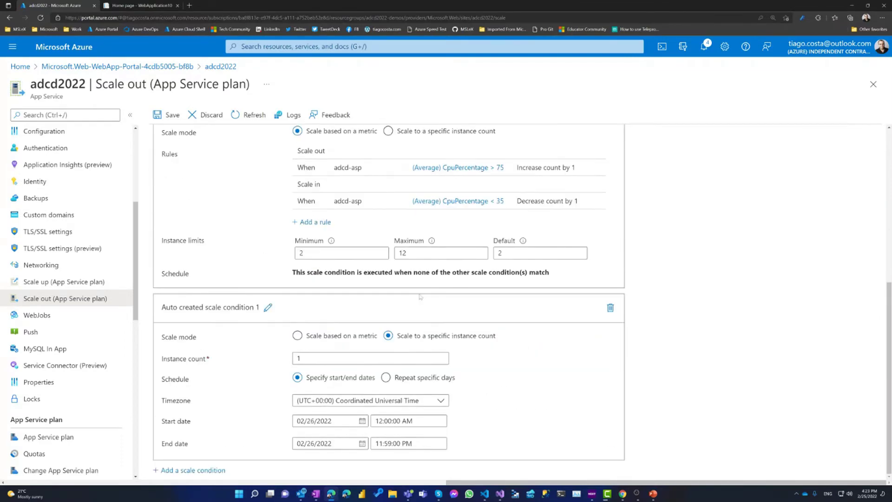
click(387, 377)
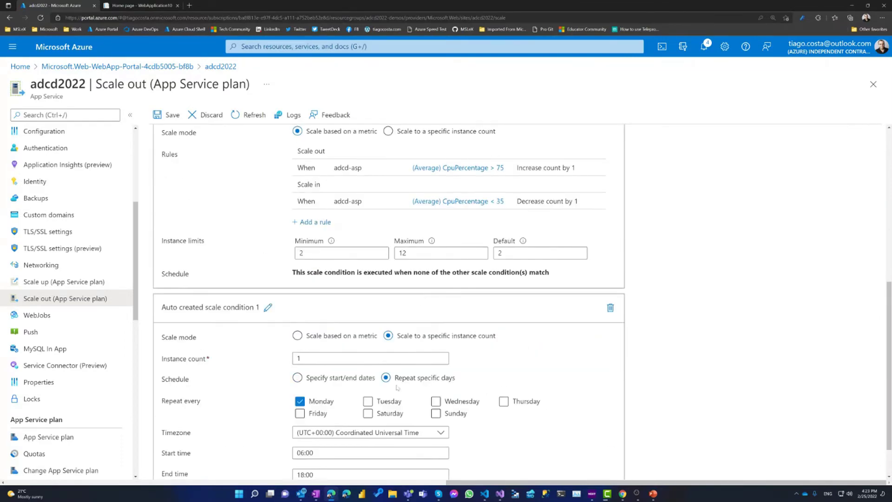
click(325, 414)
click(368, 413)
- Set the new condition's instance count to 5
scroll(334, 414, down, 1)
key(Tab)
click(300, 308)
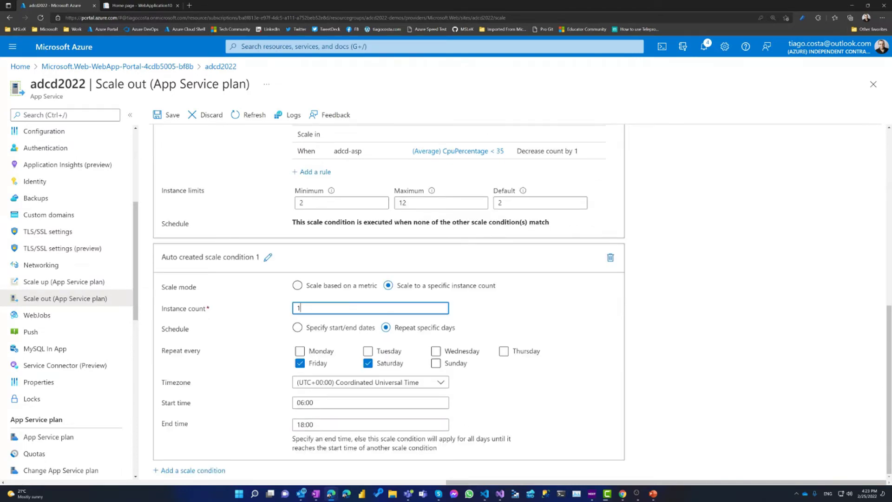
double_click(299, 307)
text(5)
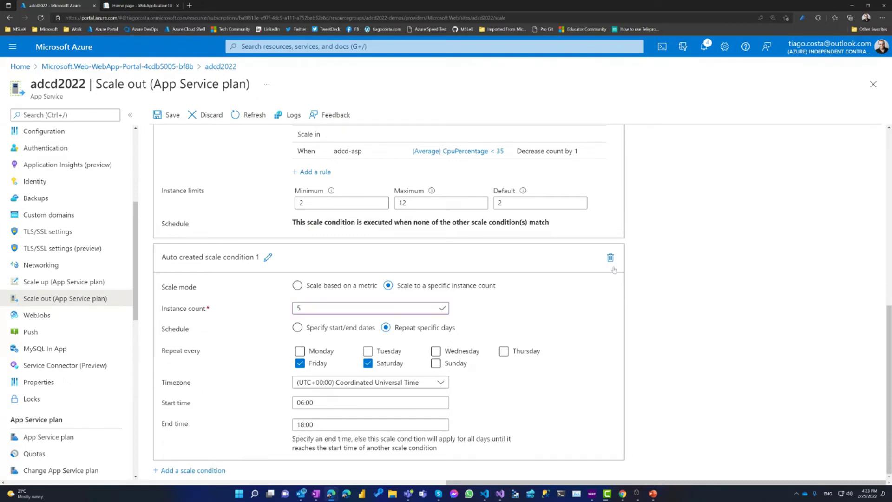
scroll(506, 325, up, 5)
scroll(506, 326, up, 3)
scroll(106, 186, up, 3)
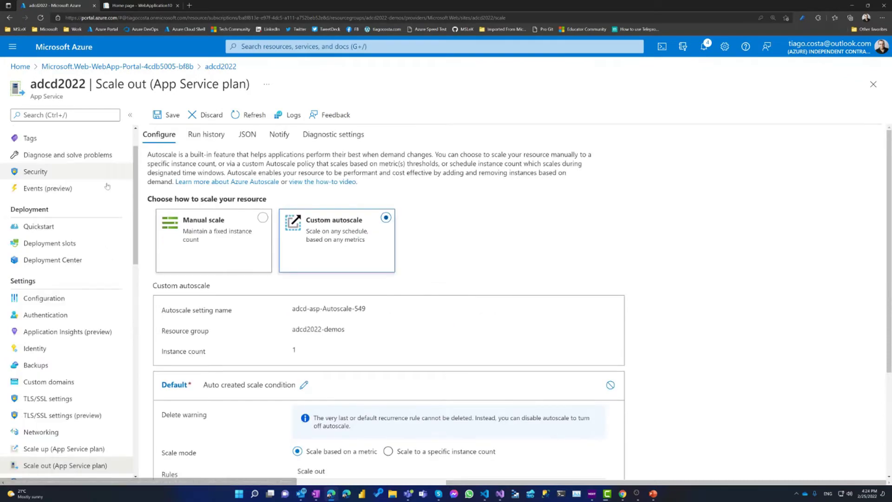
scroll(107, 186, up, 2)
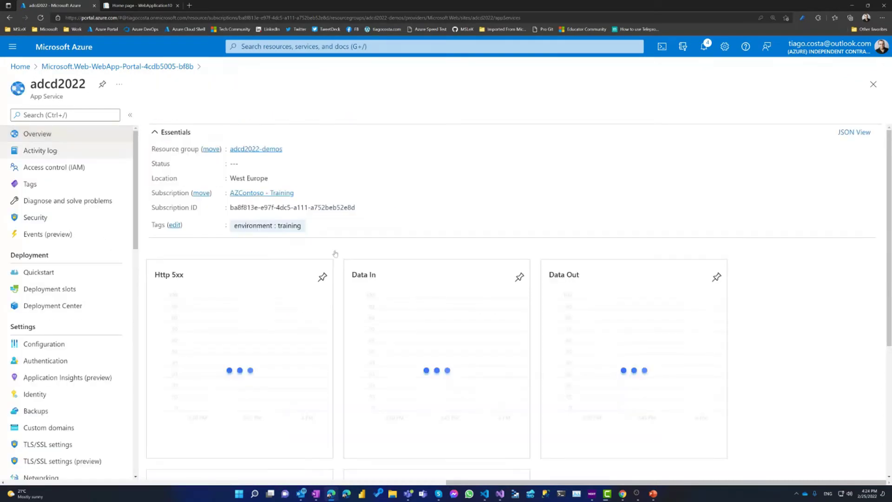
- Bring up the PowerPoint slideshow and advance two slides to the Current Status diagram
click(658, 494)
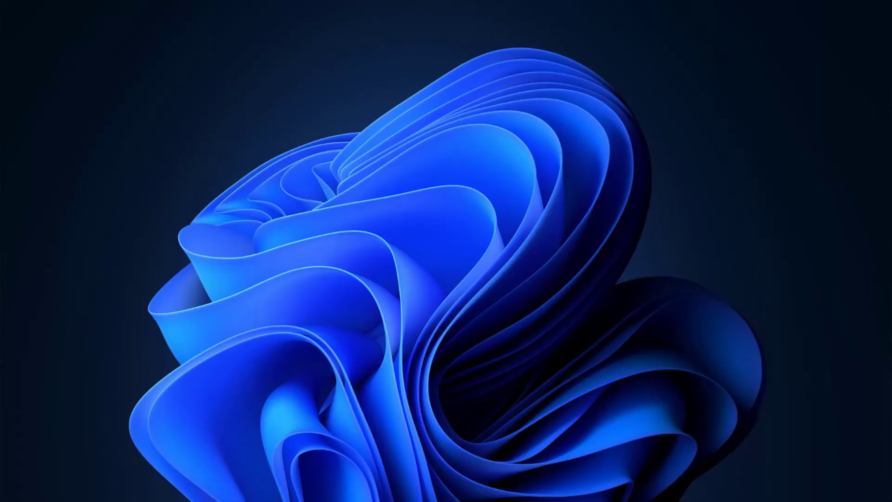
key(Right)
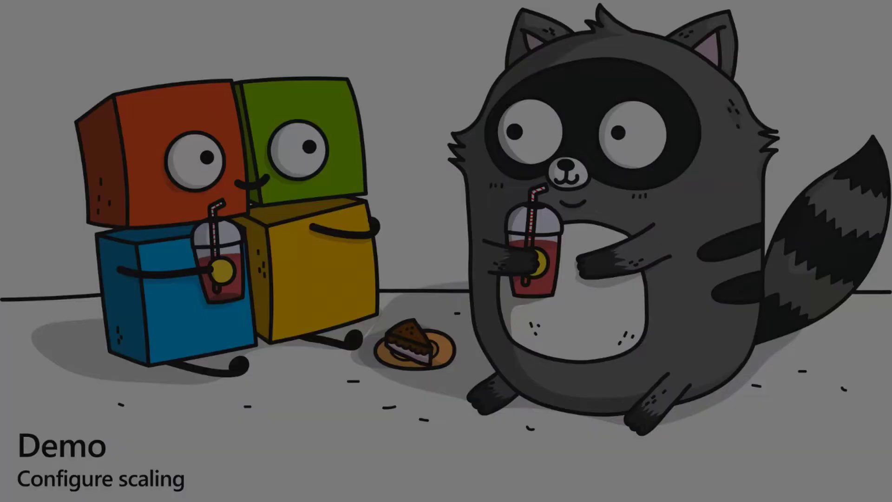
key(Right)
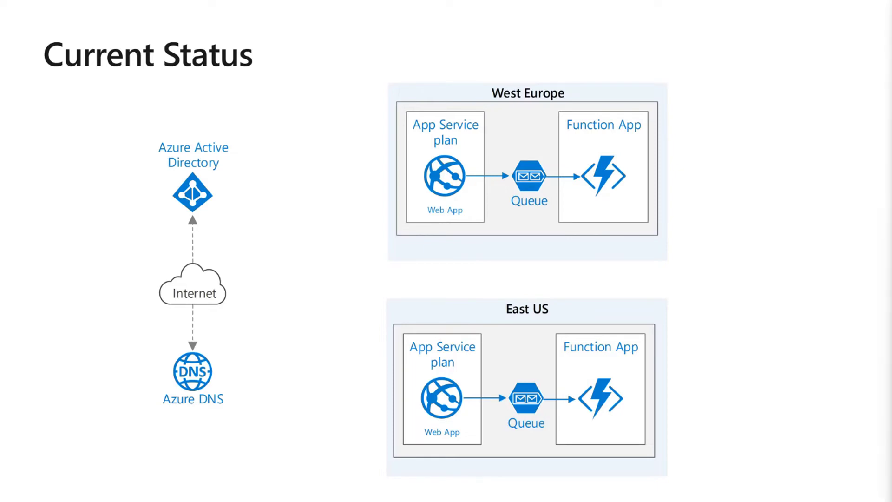
- Circle West Europe in red, draw an arrow from Azure DNS to it, and mark East US
mouse_move(472, 36)
mouse_down()
mouse_move(319, 201)
mouse_move(797, 182)
mouse_move(396, 40)
mouse_up()
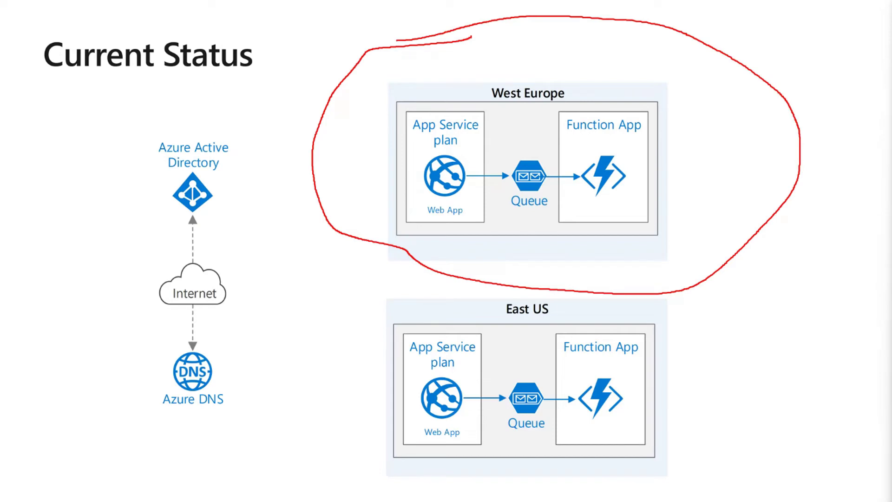
mouse_move(220, 355)
mouse_down()
mouse_move(303, 256)
mouse_move(307, 267)
mouse_up()
drag(275, 233, 320, 272)
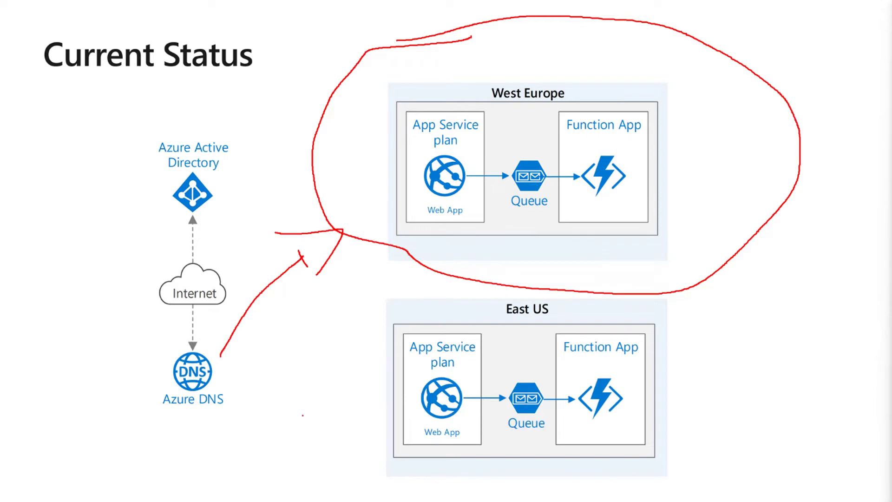
mouse_move(302, 415)
mouse_down()
mouse_move(352, 438)
mouse_move(355, 406)
mouse_up()
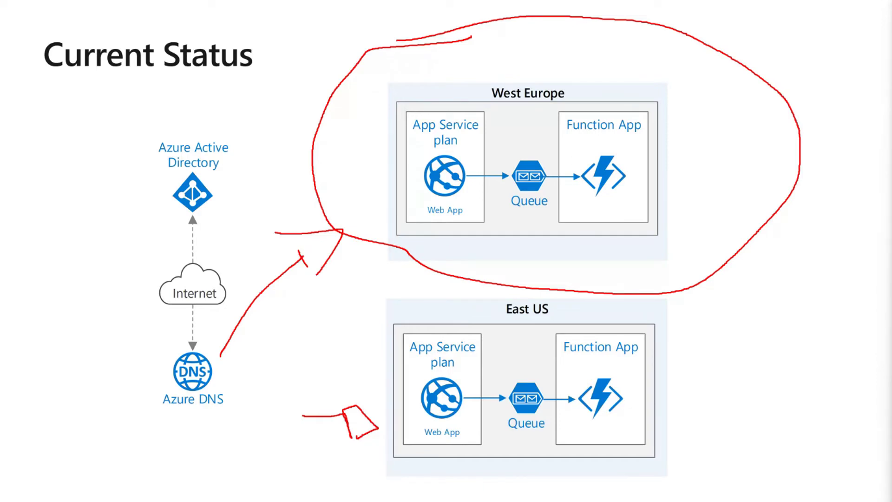
drag(507, 319, 546, 321)
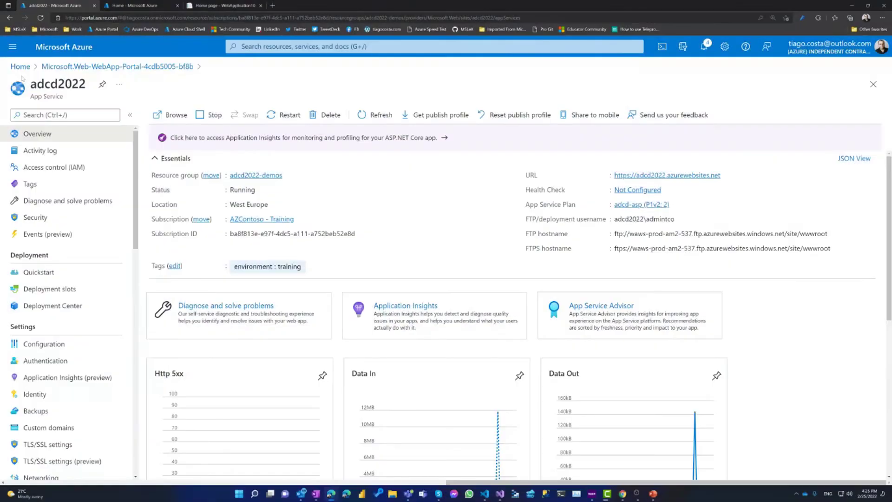
- From Home, search the marketplace for 'web app' and begin creating a Web App
click(21, 67)
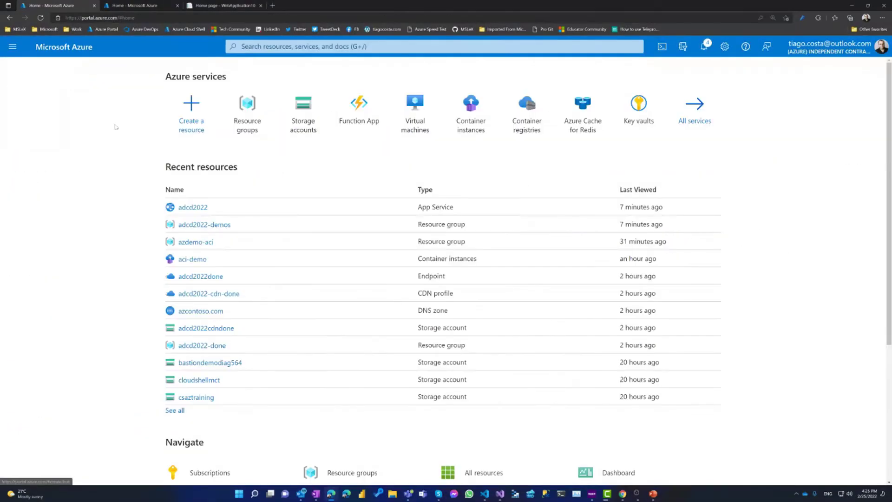
click(190, 114)
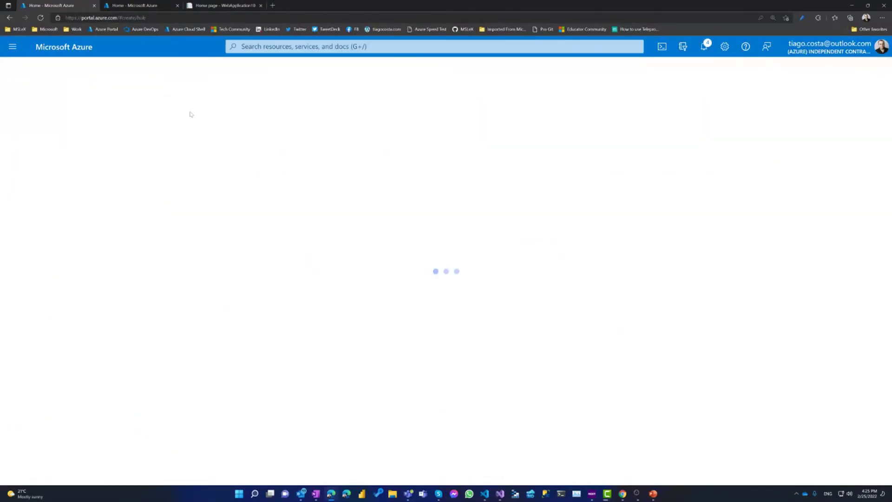
text(web app)
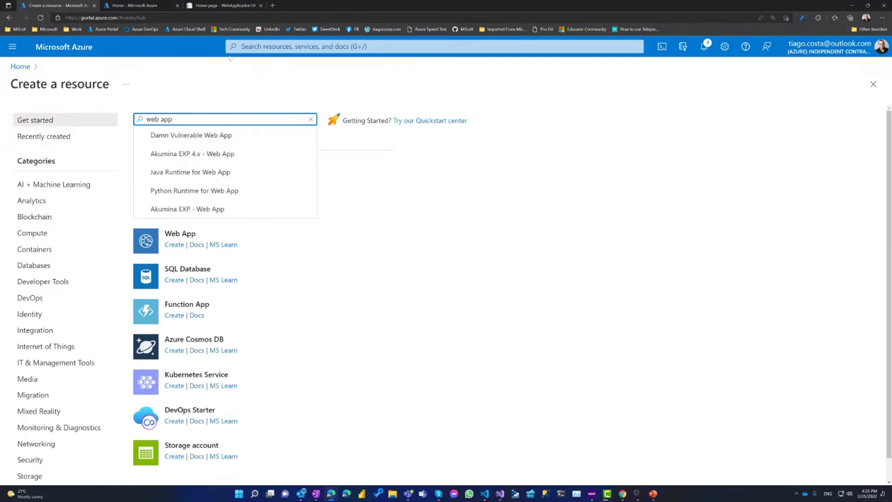
key(Return)
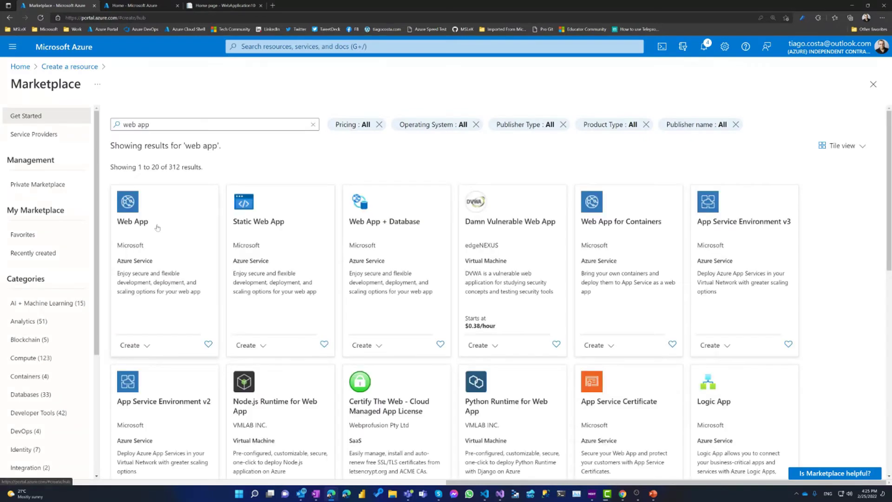
click(133, 221)
click(85, 189)
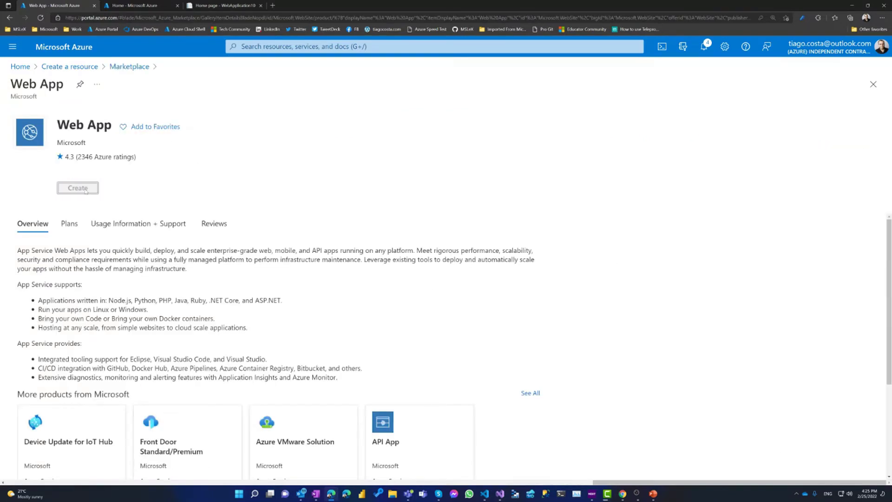
- Choose subscription AZContoso - Training, resource group adcd2022-demos, and name the app adcd2022us
click(214, 243)
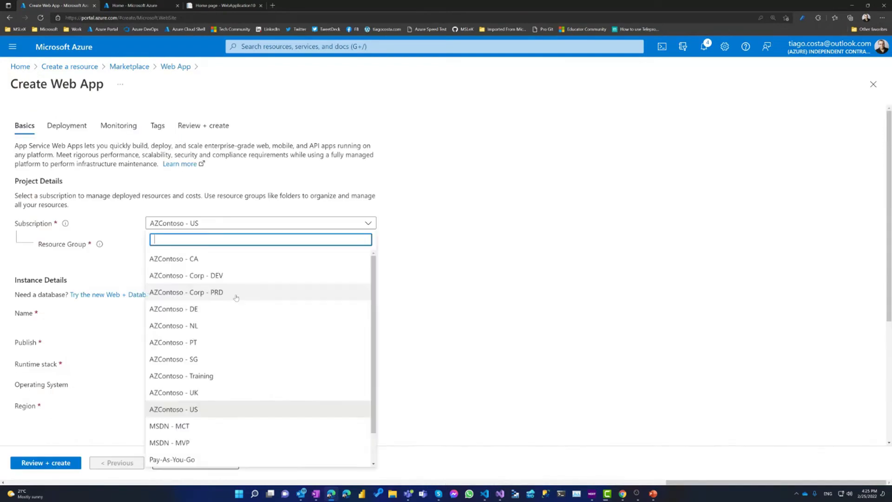
click(215, 375)
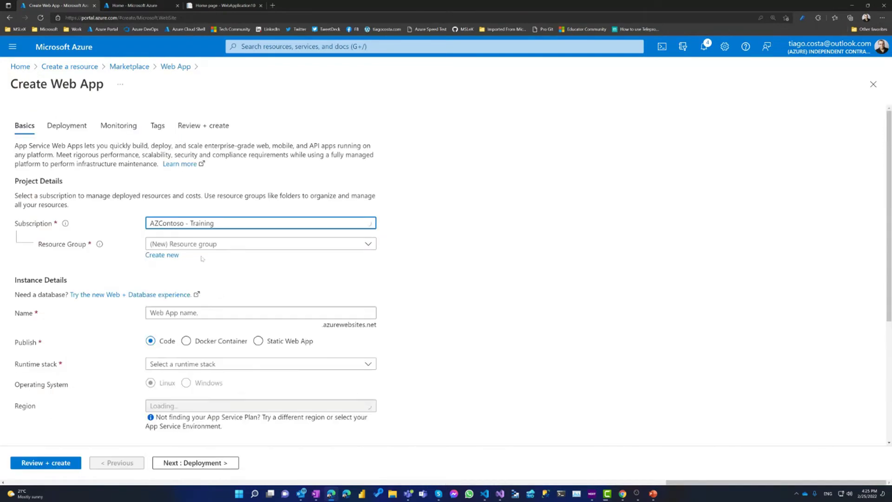
click(203, 244)
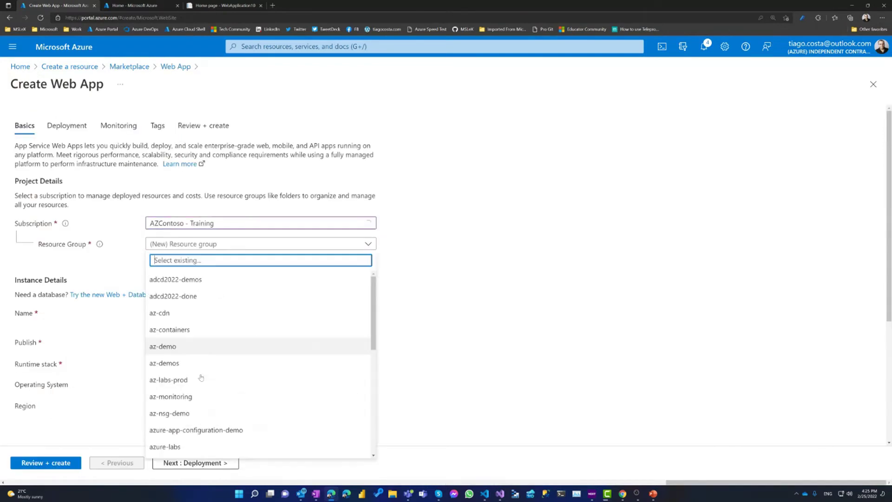
click(190, 280)
text(ad)
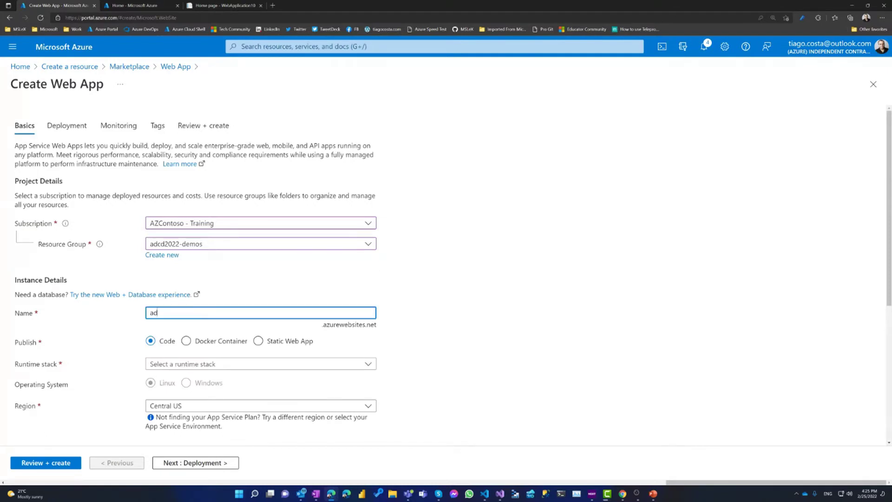
text(cd2022us)
click(209, 363)
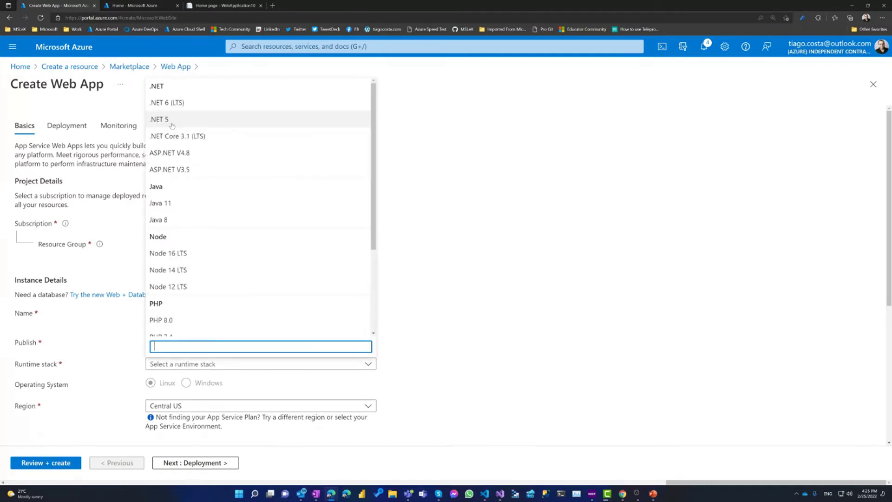
- Set the runtime stack to .NET 6 (LTS) and the region to East US
click(166, 102)
scroll(403, 384, down, 2)
scroll(404, 385, down, 1)
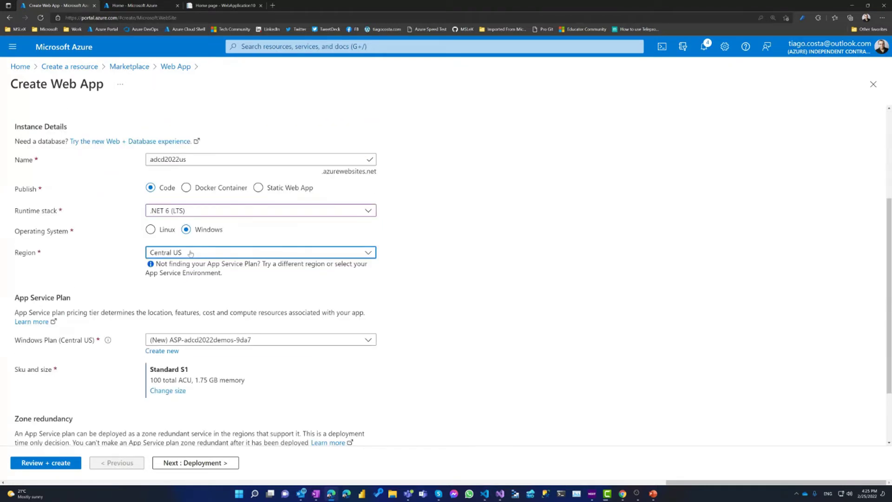
click(190, 253)
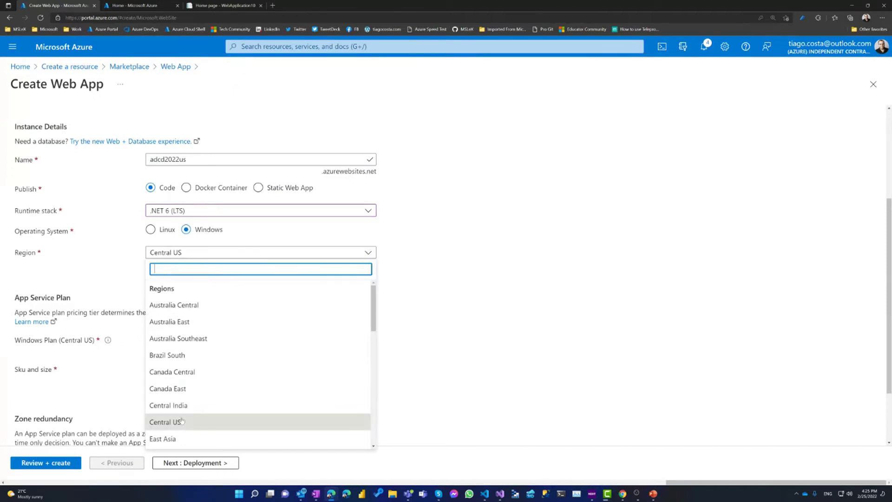
scroll(180, 356, down, 2)
click(181, 357)
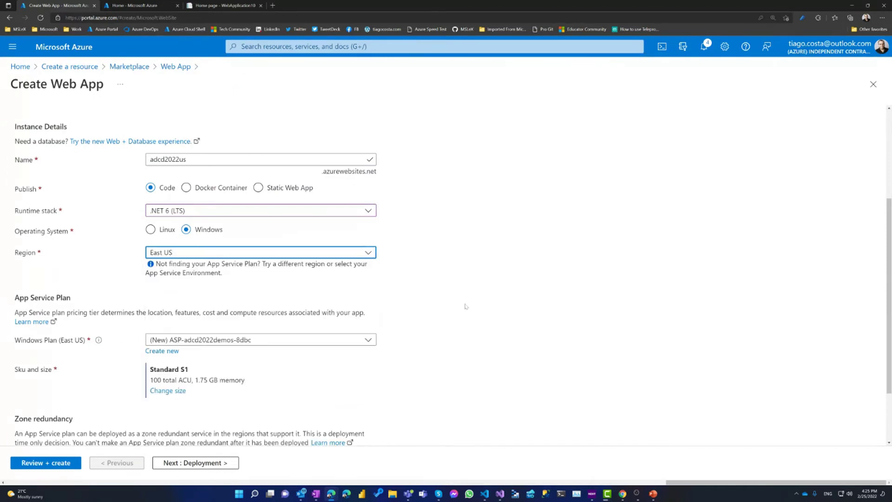
- Create the App Service plan adcd2022us-asp with the P1V2 pricing tier
click(160, 352)
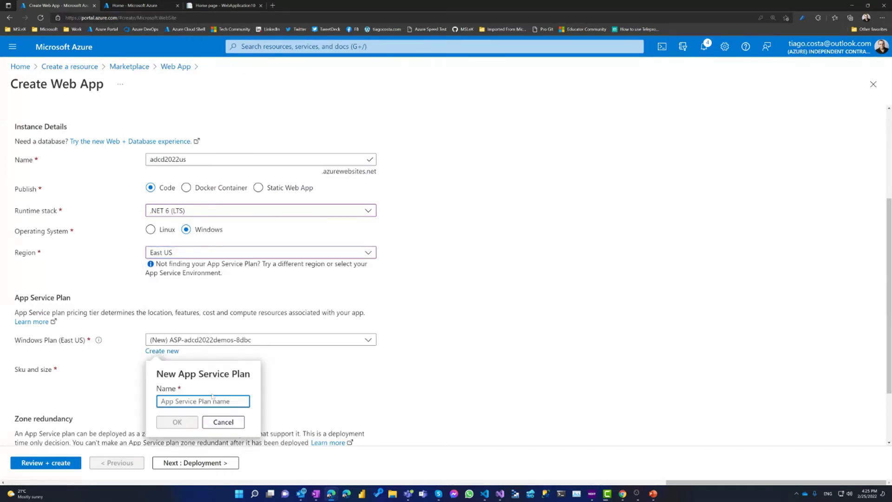
text(adc)
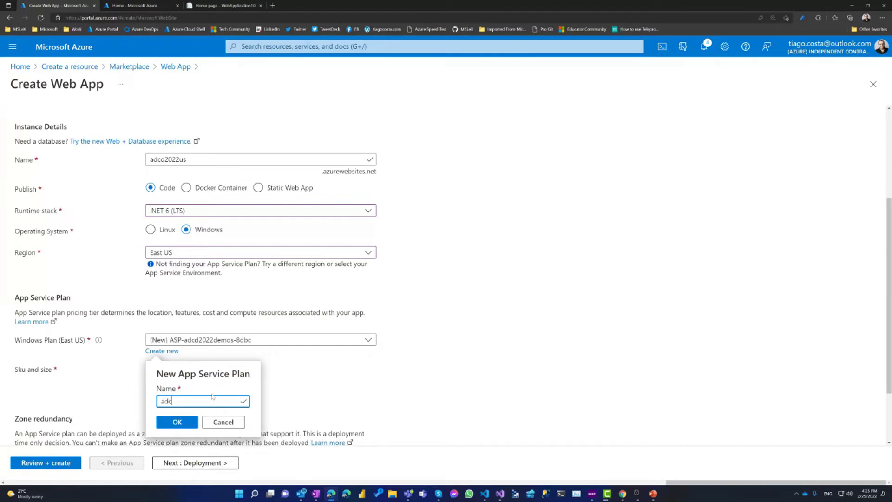
text(d2022us-asp)
click(179, 424)
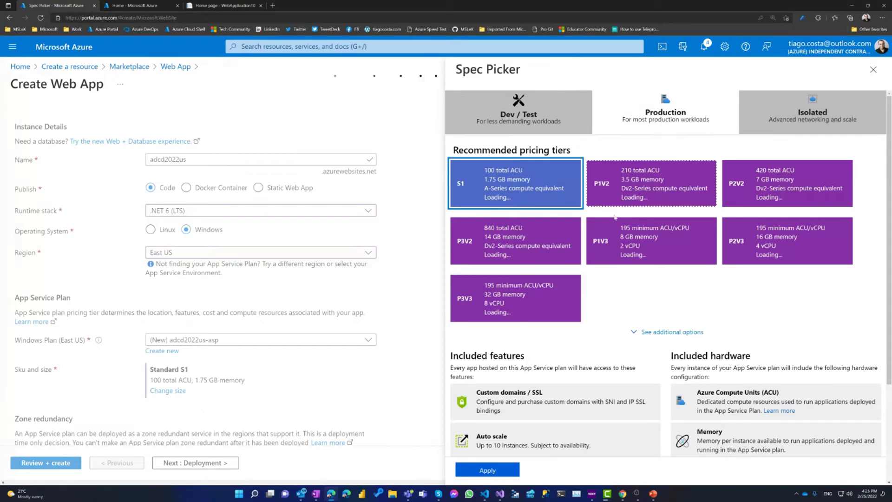
click(641, 195)
click(488, 469)
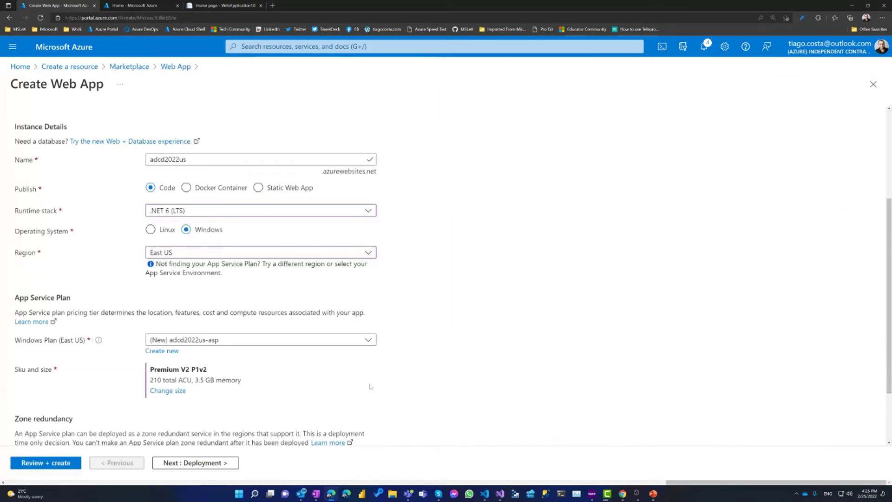
- Move through Deployment and Monitoring to Review + create, then switch to Visual Studio
scroll(371, 387, down, 2)
scroll(371, 386, up, 6)
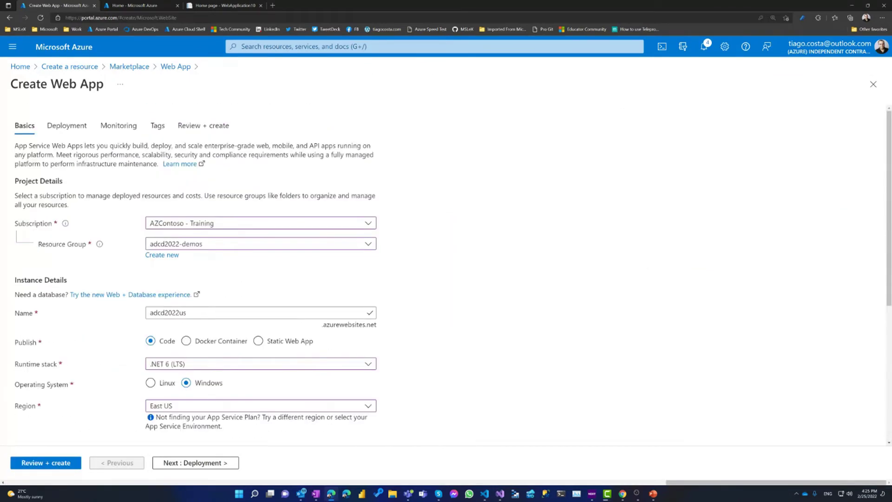
click(87, 127)
click(118, 126)
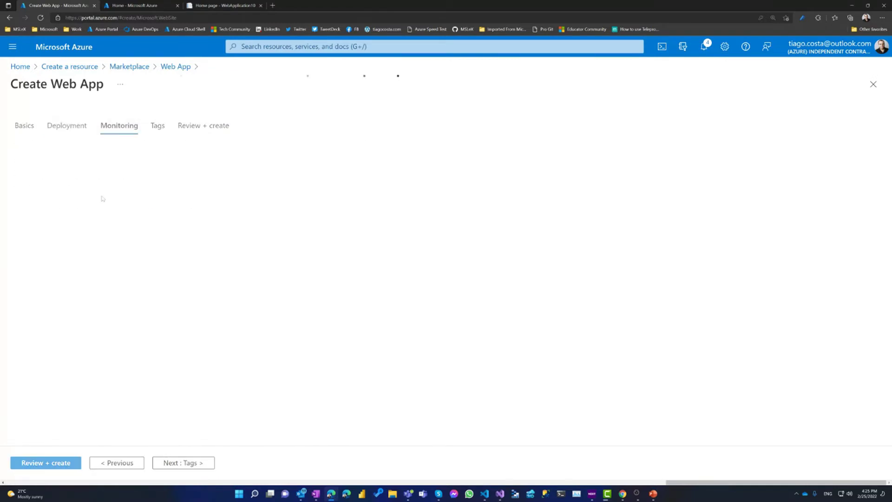
click(194, 124)
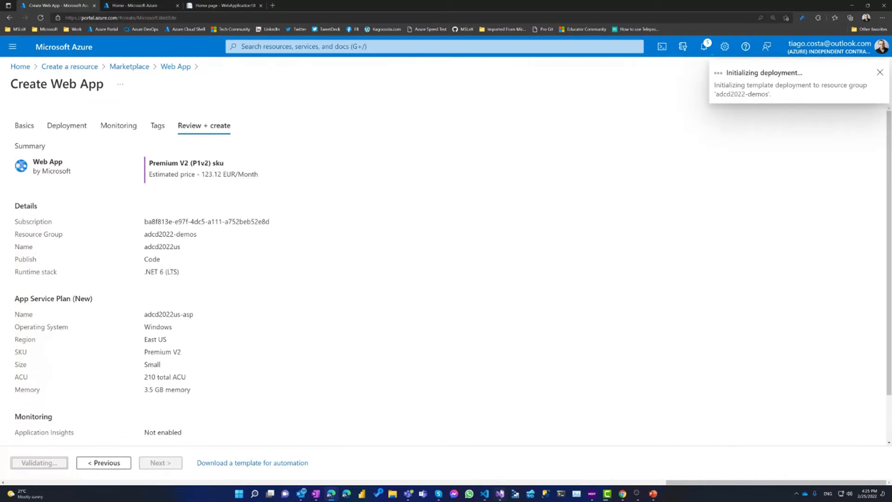
click(500, 495)
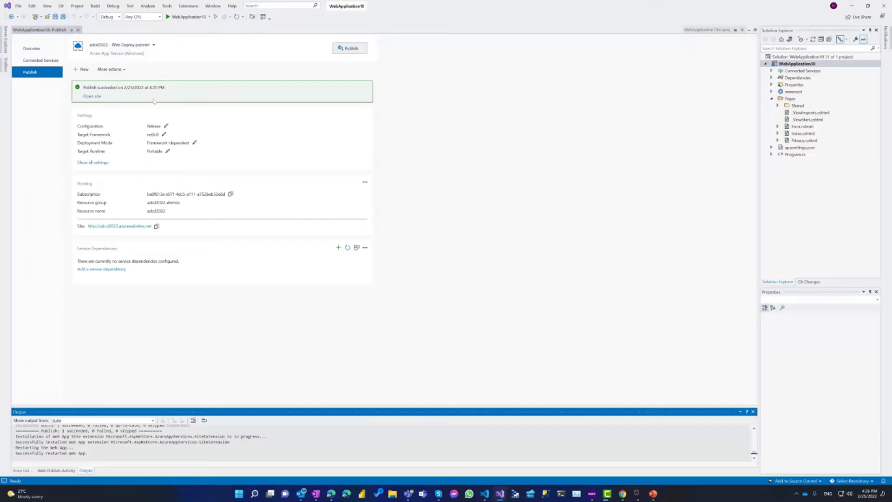
- In Index.cshtml, change the subheading 'West Europe' to 'East US' and save
double_click(803, 134)
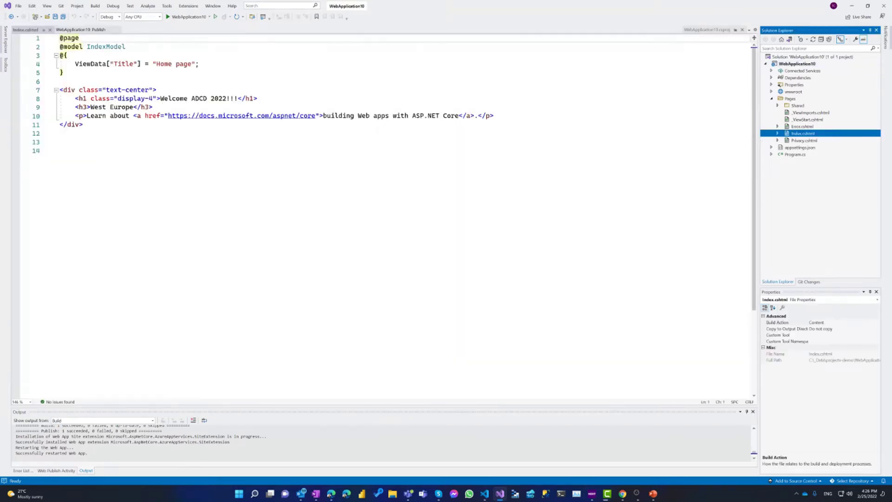
double_click(98, 108)
text(Ea)
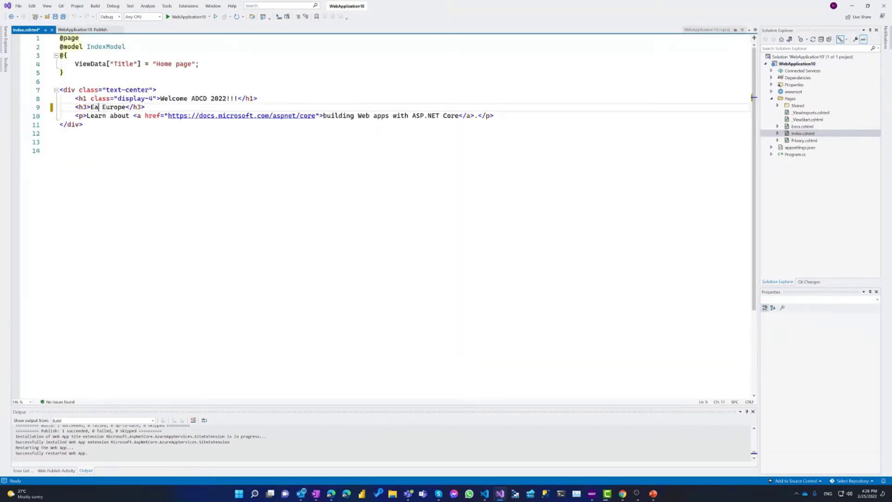
text(st US)
key(Delete)
key(Delete)
key(Delete)
key(Delete)
key(Delete)
key(Delete)
key(Delete)
key(ctrl+s)
- Return to the publish profile page and switch back to the Azure Portal deployment
click(84, 30)
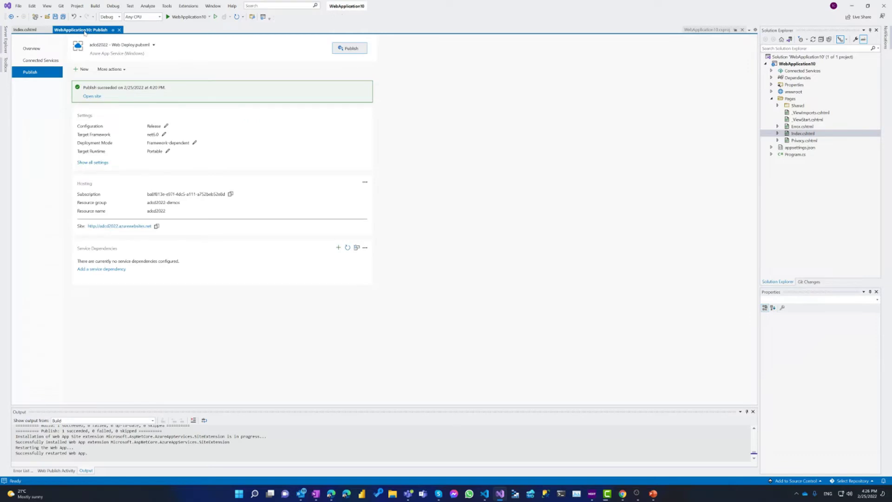
key(alt)
key(alt+Tab)
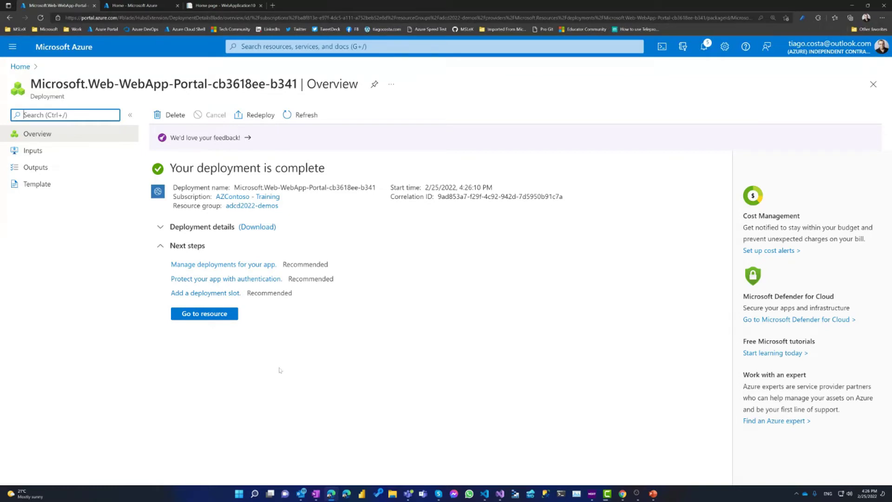
- Start a new virtual machine from the portal's Virtual machines list
click(20, 66)
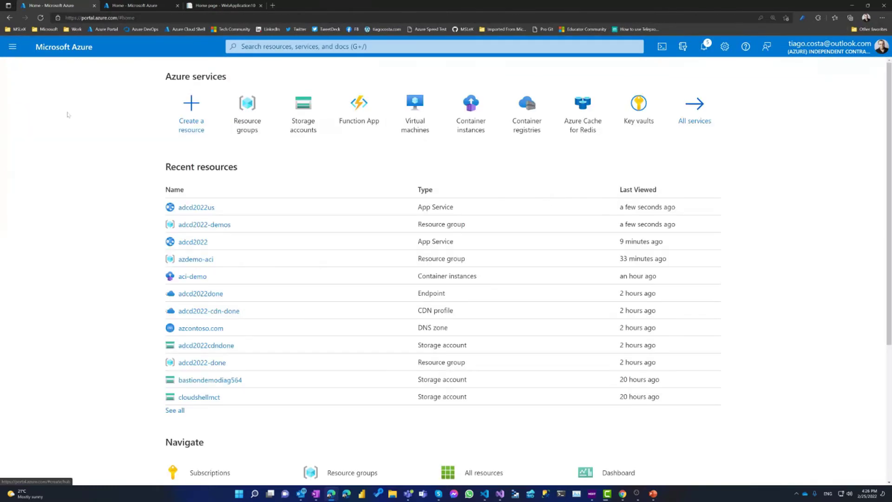
click(192, 109)
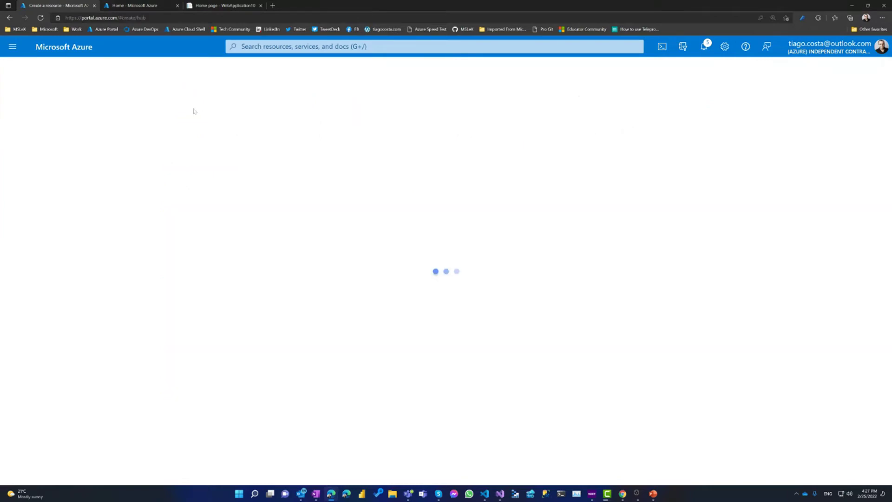
text(vir)
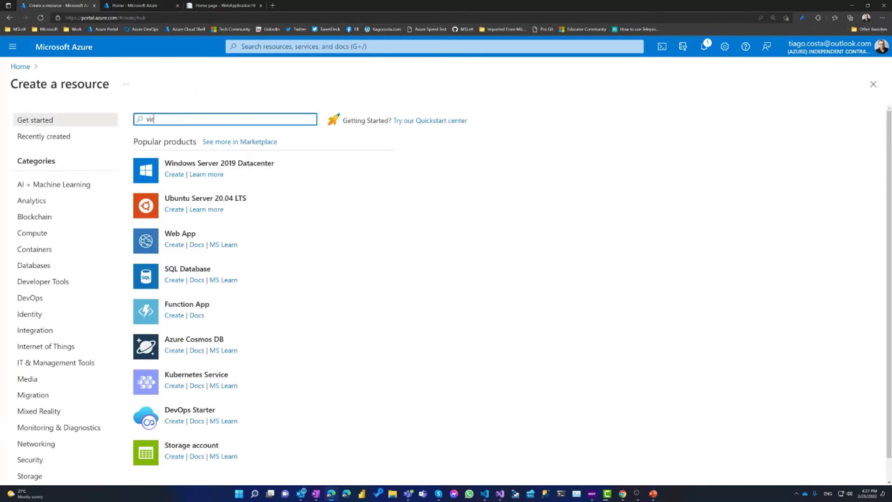
text(tual mac)
click(19, 66)
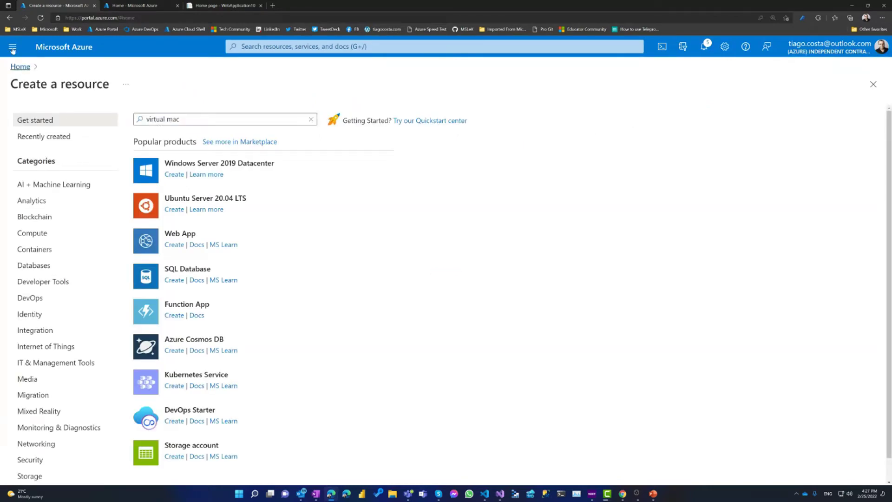
click(13, 48)
click(33, 233)
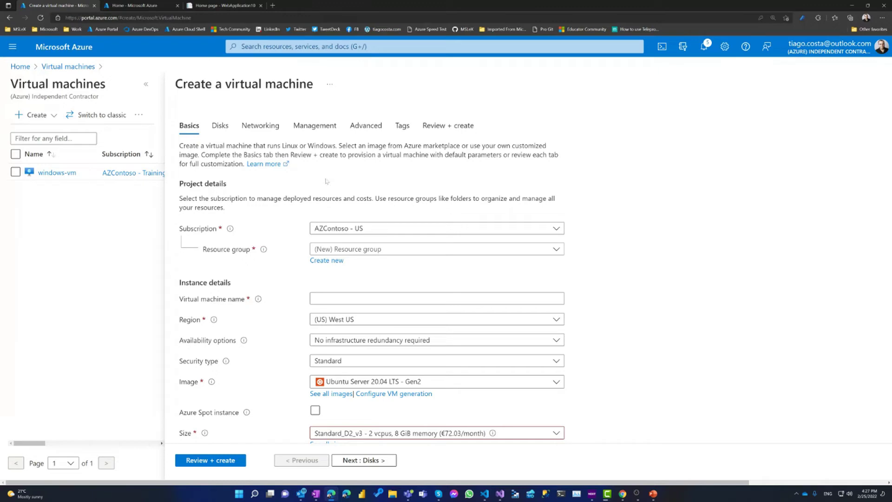
- Put the VM vmtest in AZContoso - Training, resource group adcd2022-demos, region East US
click(348, 229)
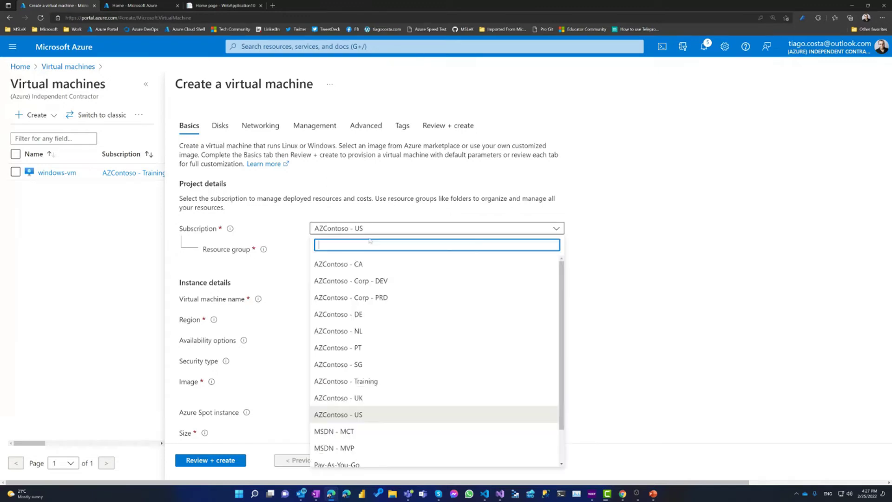
click(385, 388)
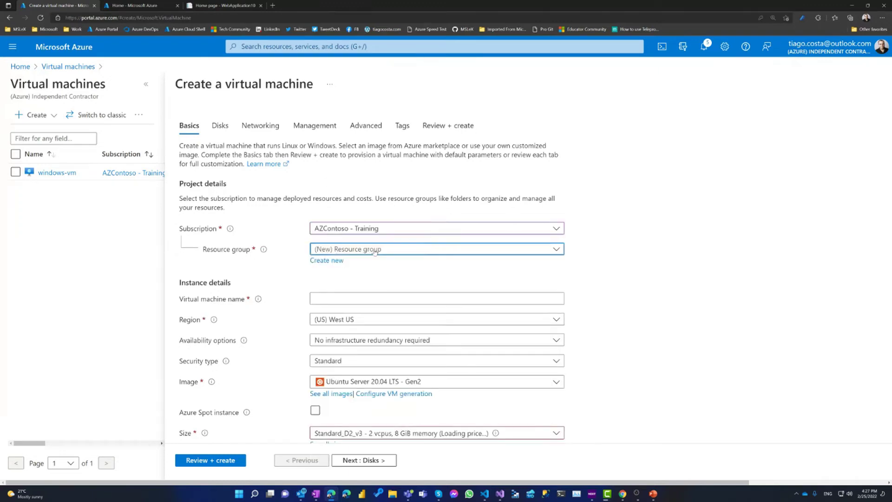
click(374, 250)
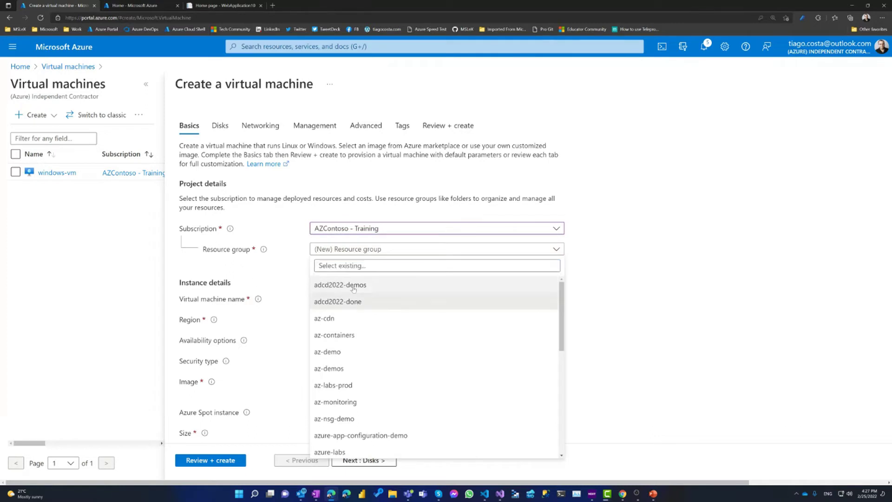
click(343, 285)
text(vmtes)
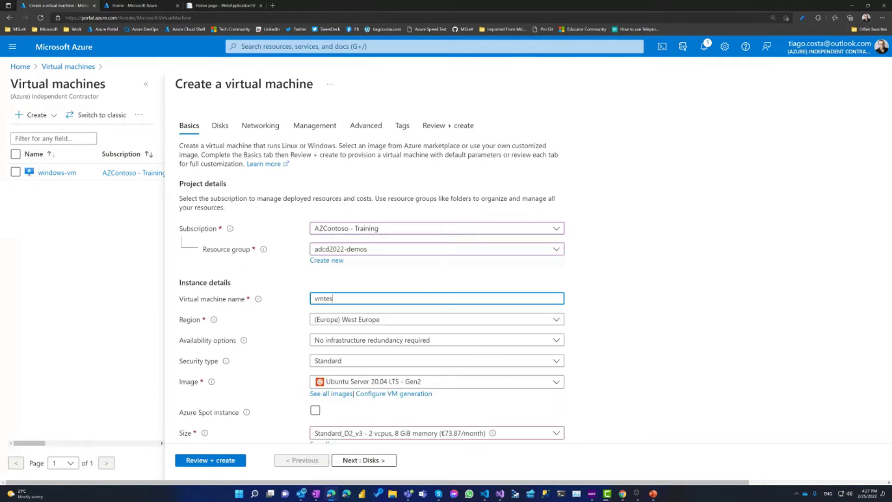
text(t)
click(375, 314)
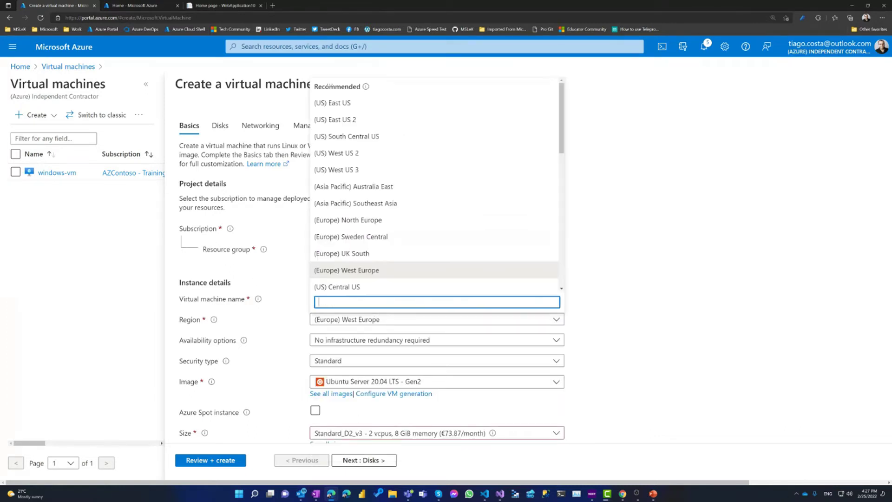
text(wst)
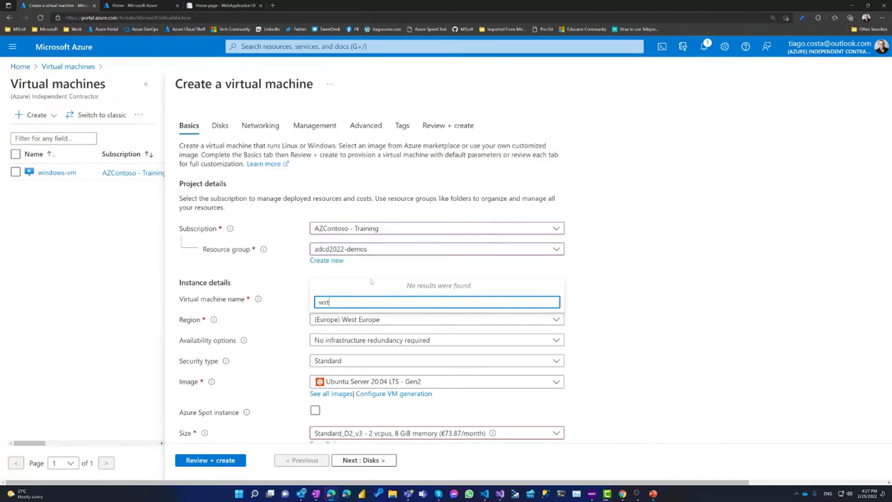
key(ctrl+a)
text(east)
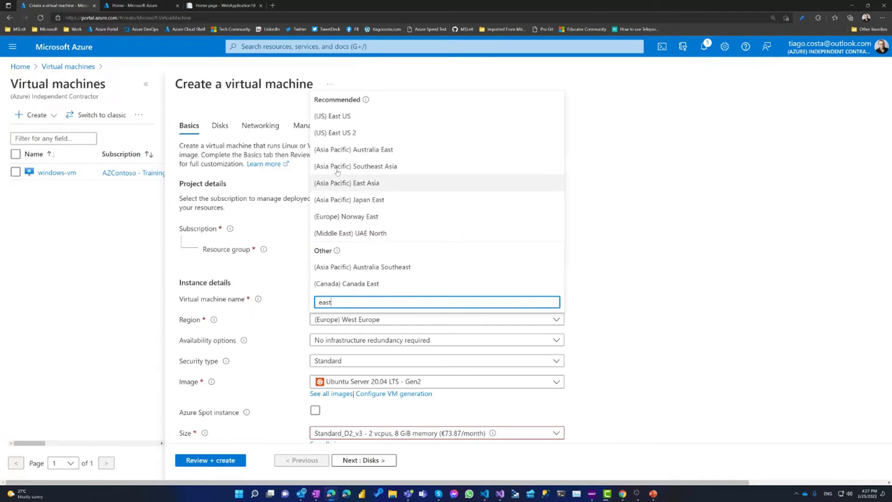
key(Return)
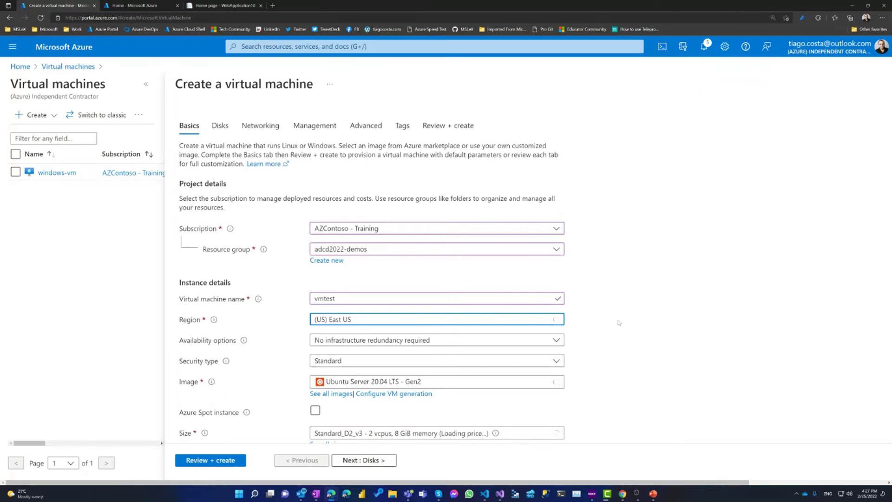
- Change the VM image from Windows 10 Pro 20H2 to Windows Server 2022 Datacenter: Azure Edition - Gen2
scroll(402, 377, down, 1)
click(398, 367)
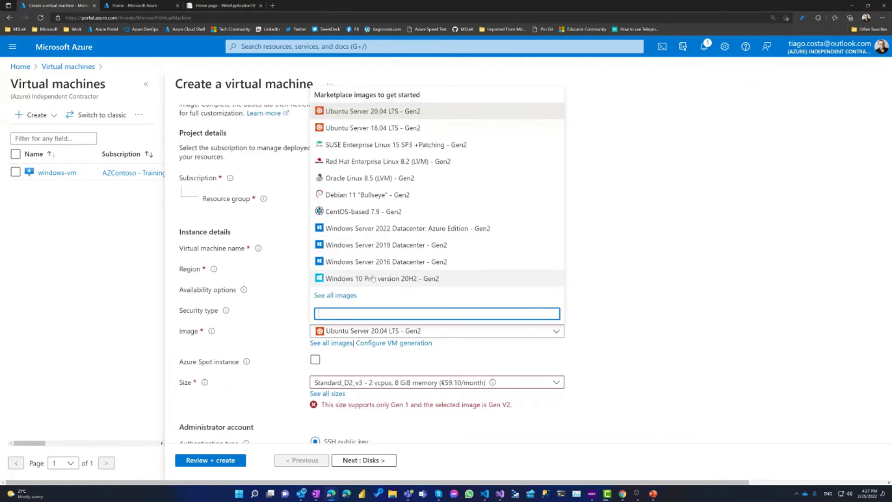
click(372, 278)
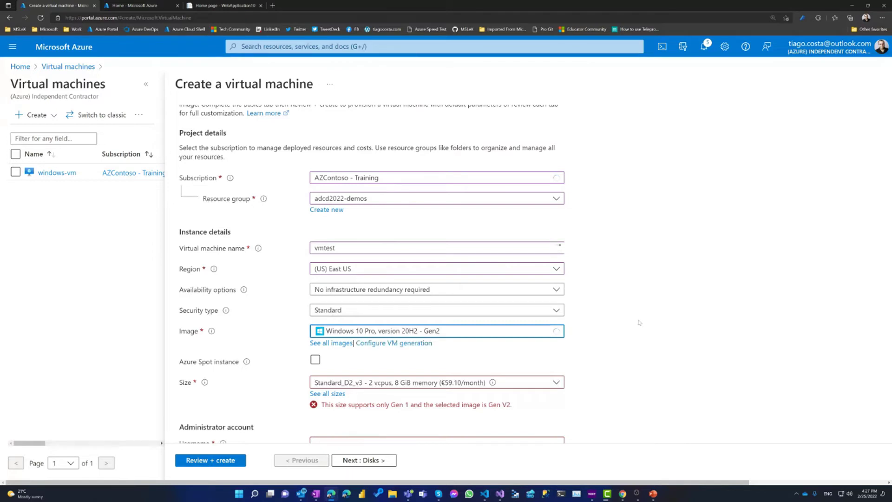
scroll(446, 358, down, 3)
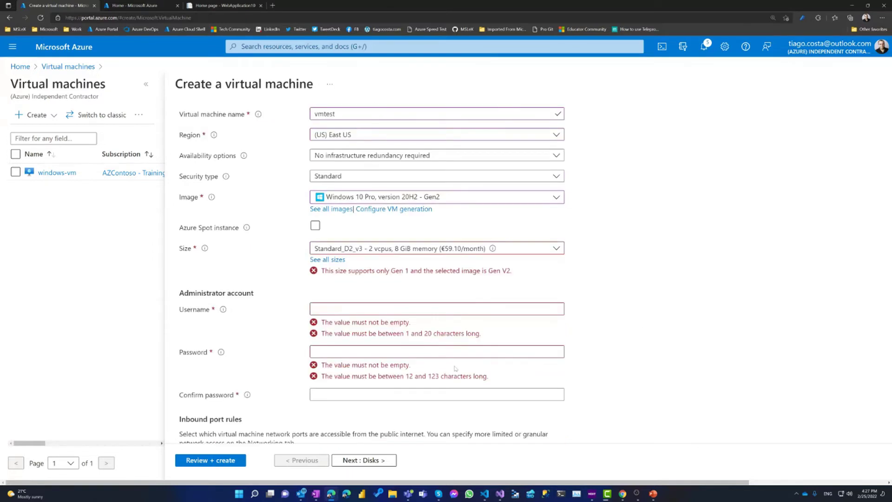
scroll(455, 368, down, 1)
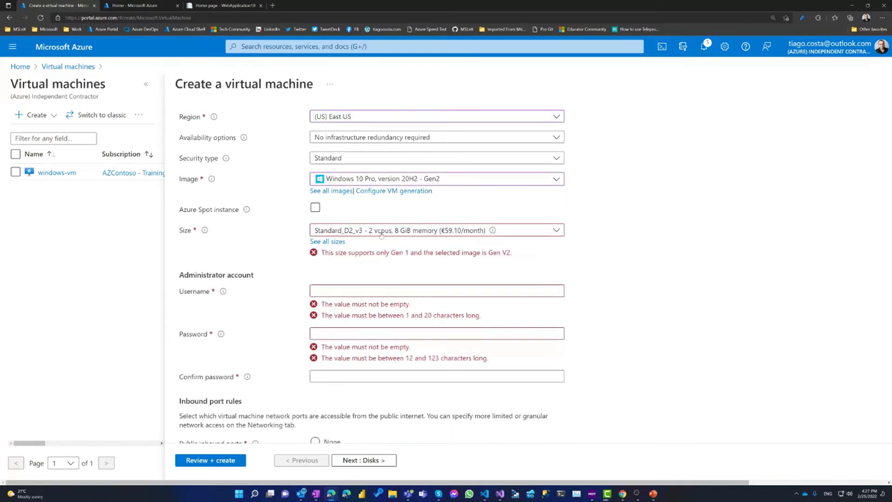
scroll(381, 235, up, 1)
click(469, 230)
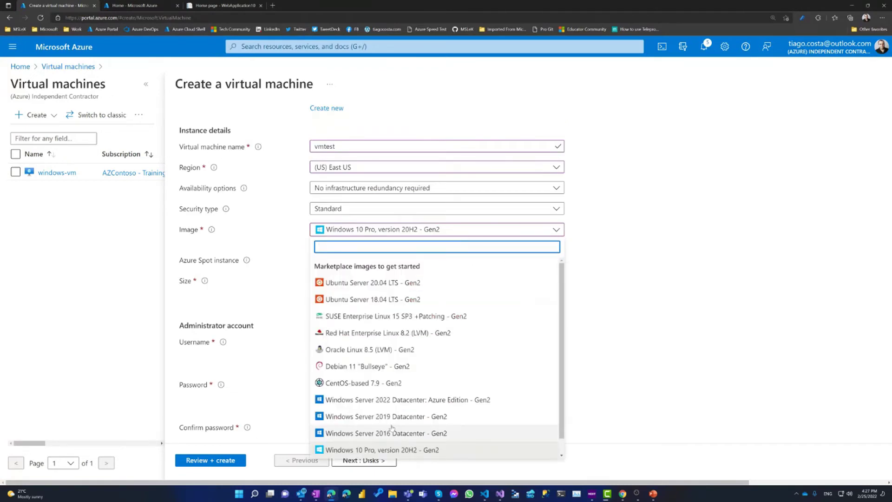
click(402, 401)
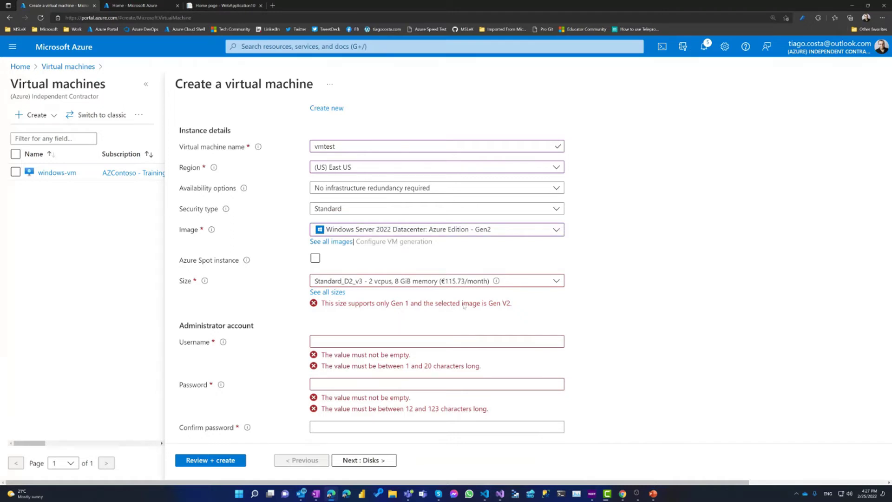
- Open the full marketplace image catalogue via 'See all images'
scroll(463, 305, up, 2)
scroll(573, 320, down, 1)
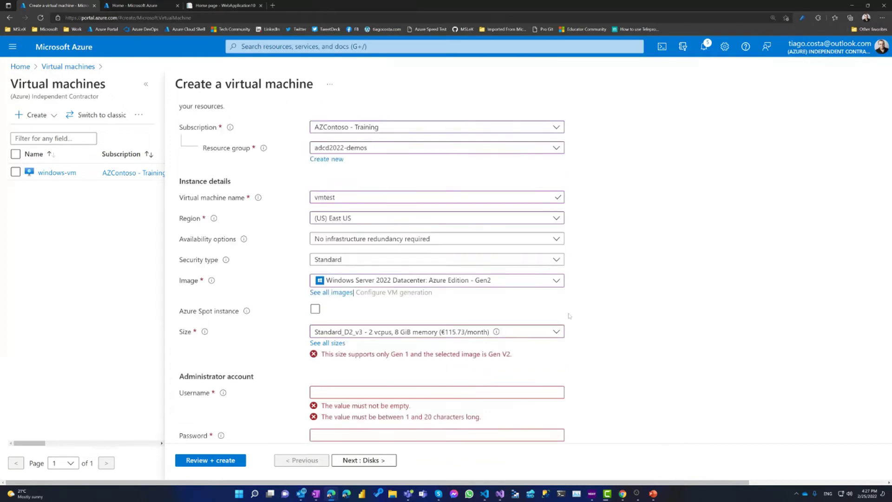
click(551, 280)
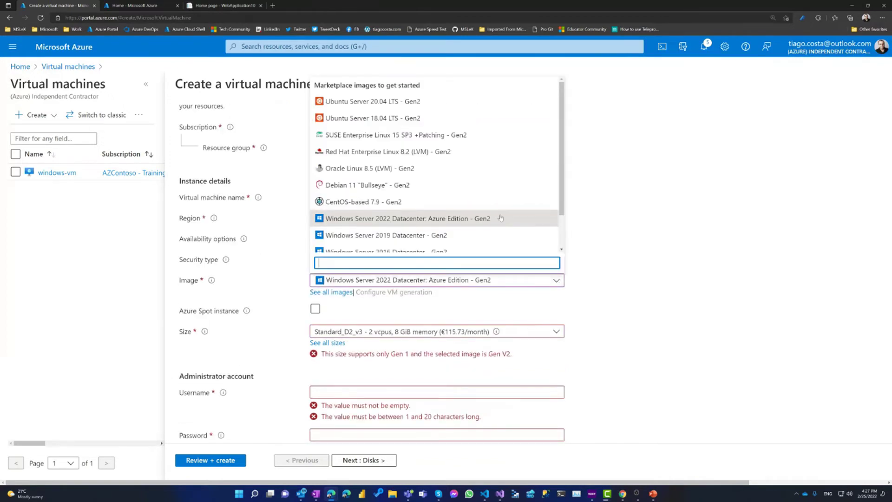
scroll(500, 218, down, 1)
click(319, 245)
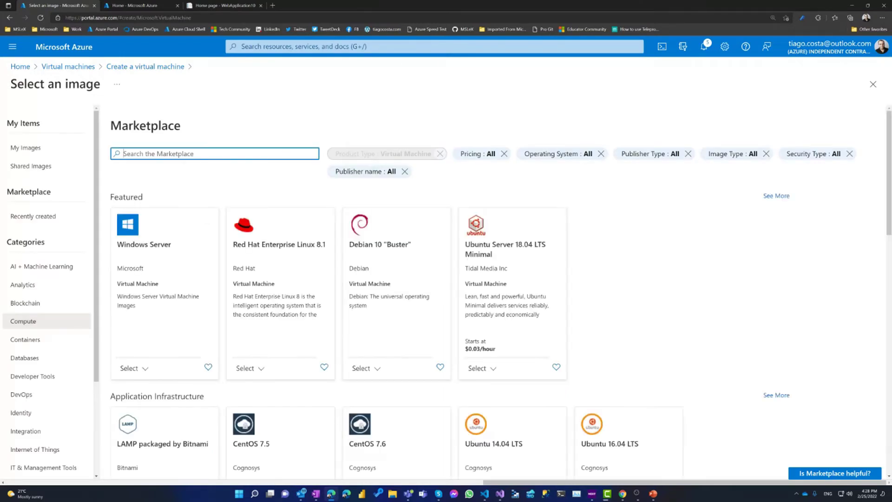
- Pick a version from the Windows Server image card's Select list
click(139, 369)
scroll(180, 303, down, 10)
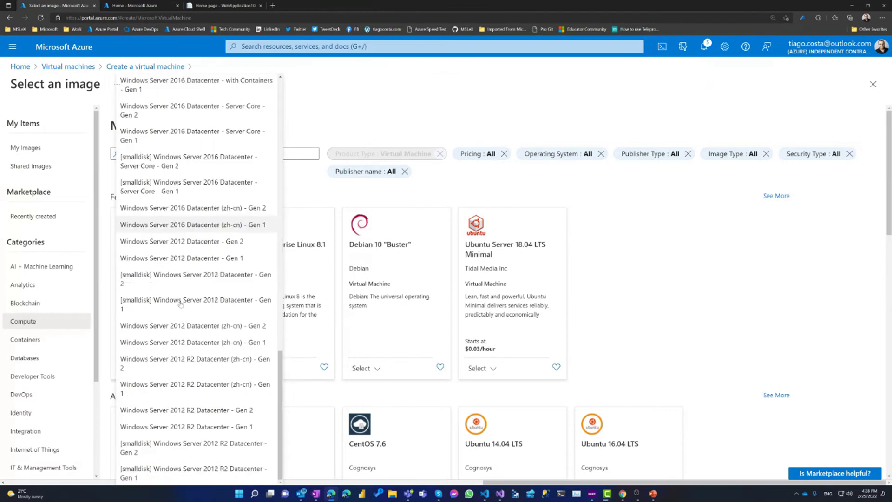
scroll(238, 340, up, 5)
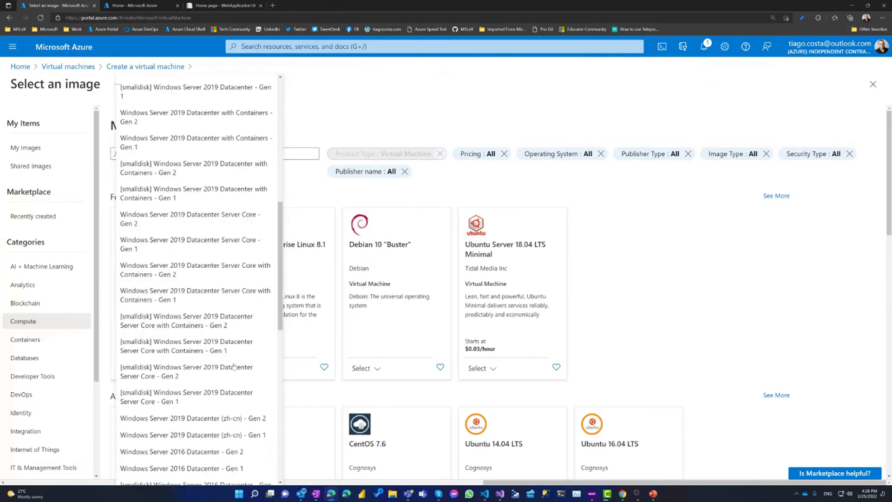
scroll(201, 185, up, 6)
click(208, 205)
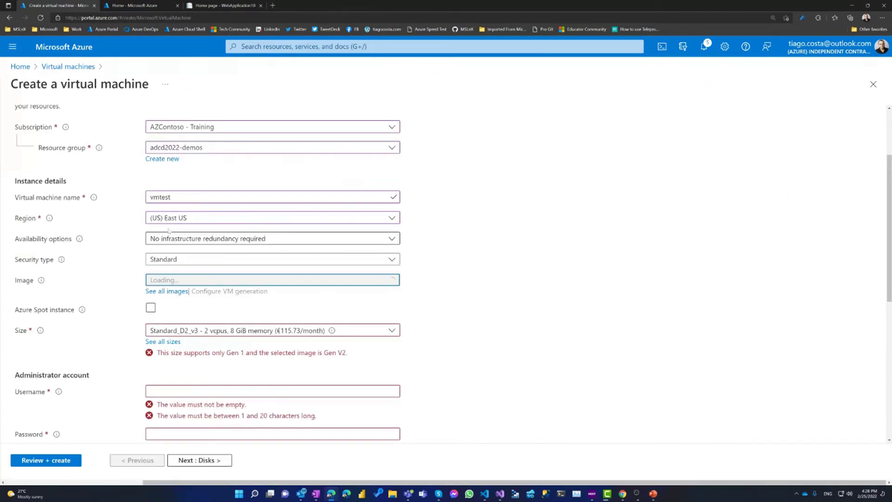
- Enter administrator username 'student' with a password and matching confirmation
click(354, 377)
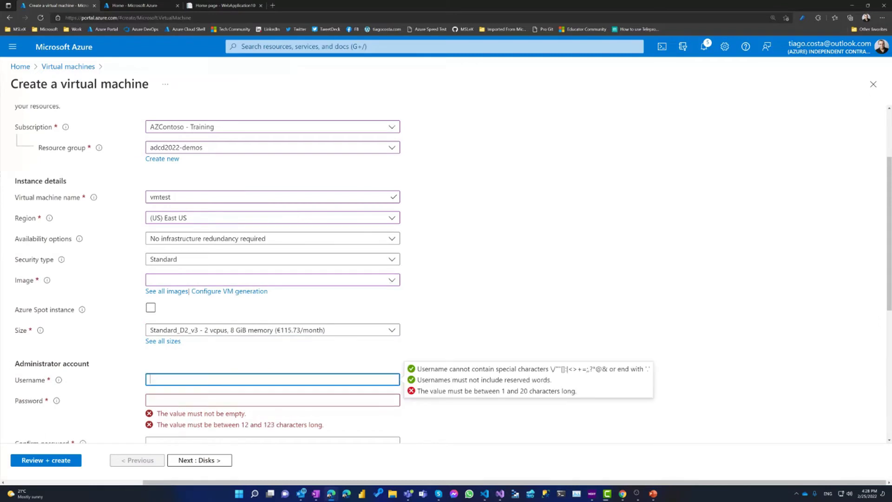
text(student)
key(Tab)
text(•••••)
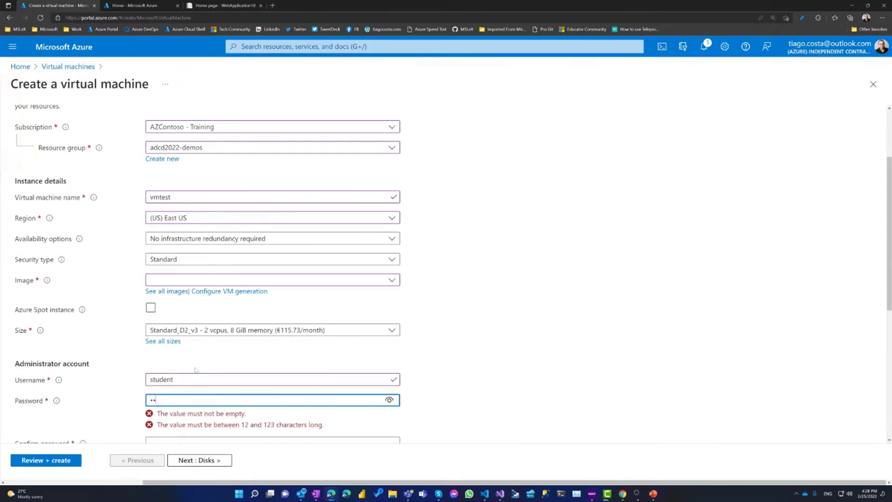
text(••••)
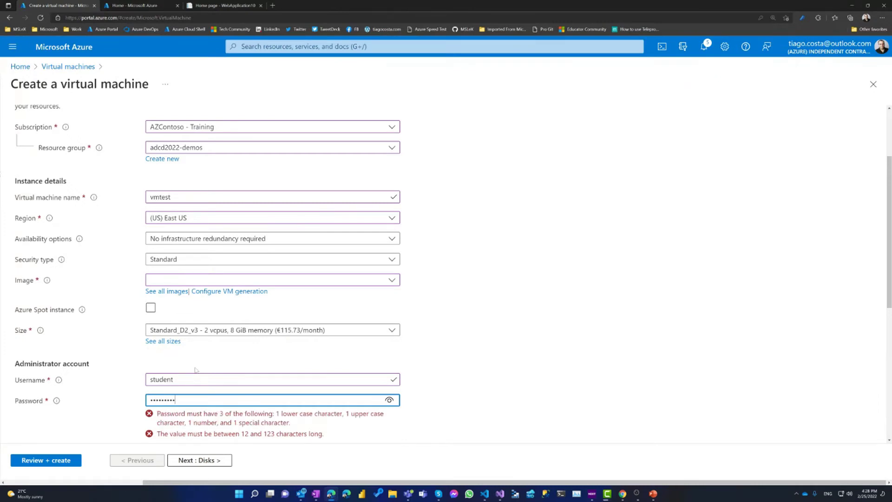
text(••••)
key(Tab)
text(•)
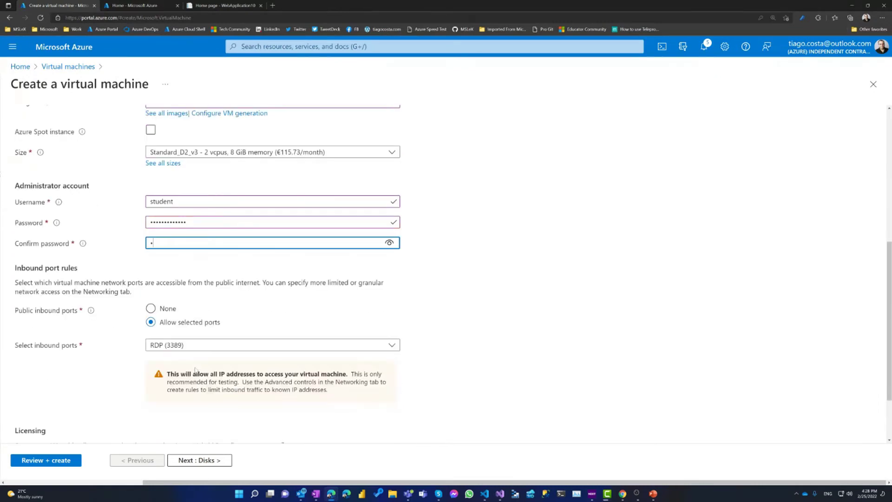
text(••••••••••••)
click(123, 314)
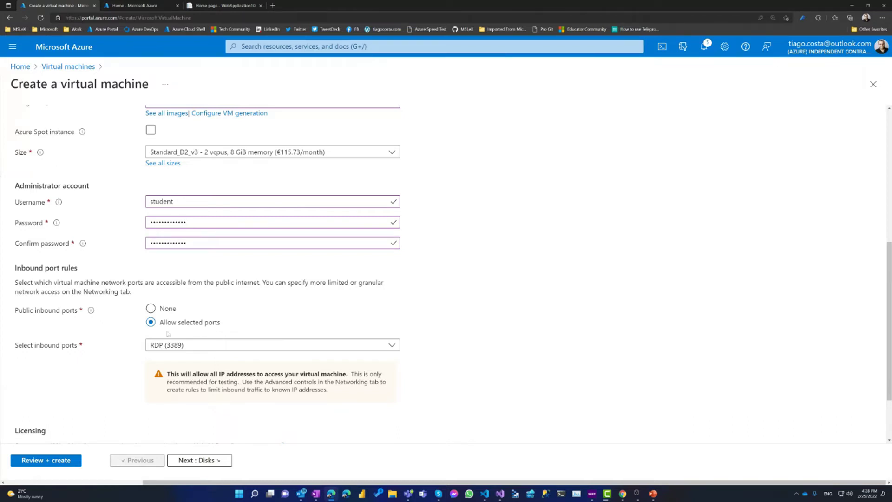
scroll(175, 335, up, 6)
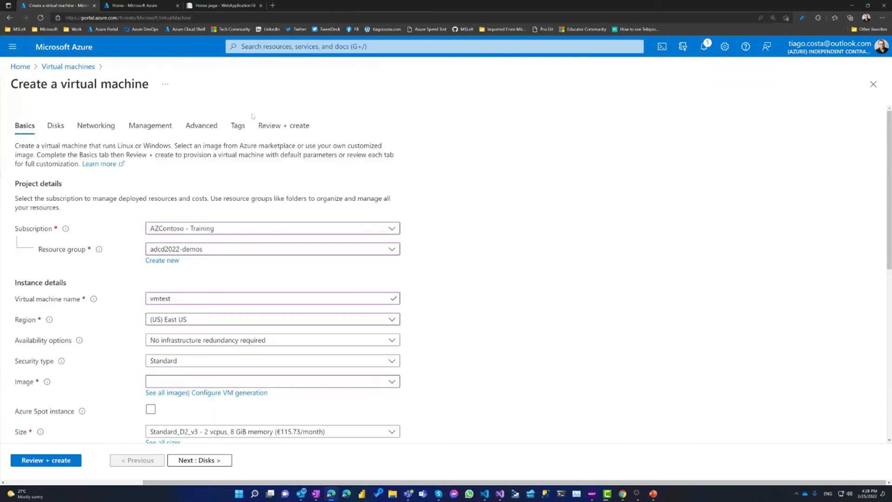
- Pass Review + create validation for vmtest, launch its deployment, and bring Visual Studio forward
click(284, 127)
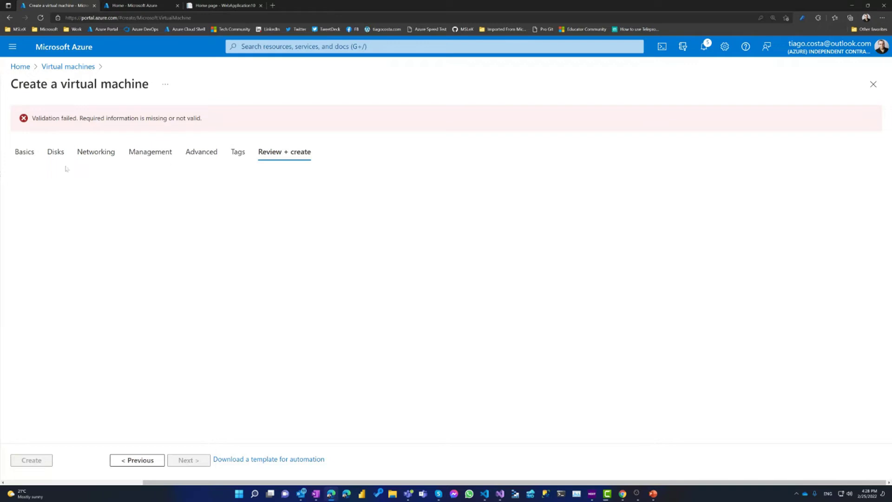
click(25, 157)
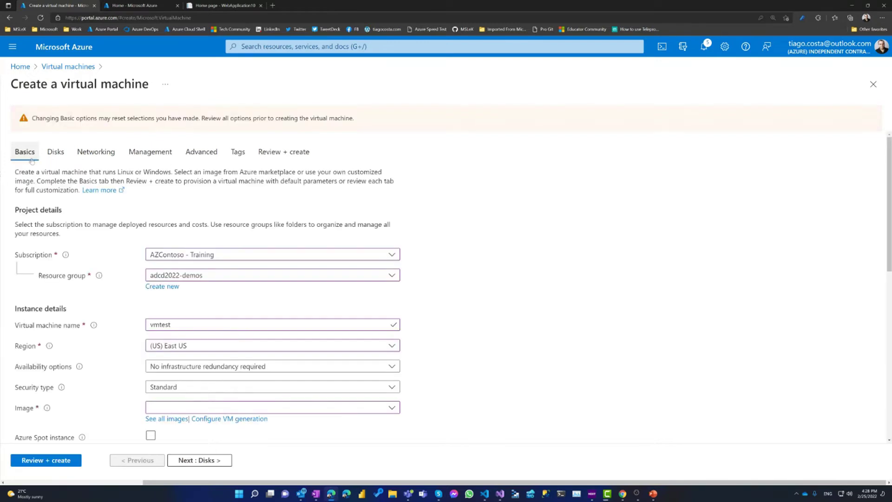
click(272, 152)
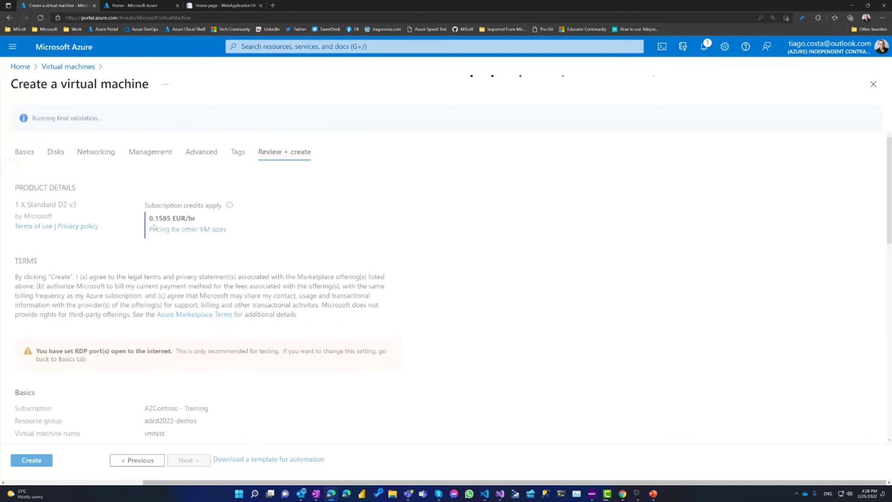
click(42, 460)
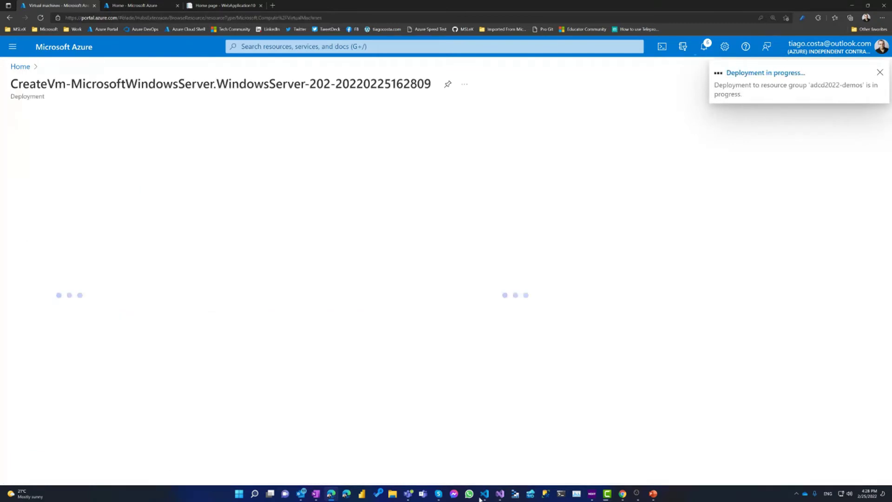
click(499, 494)
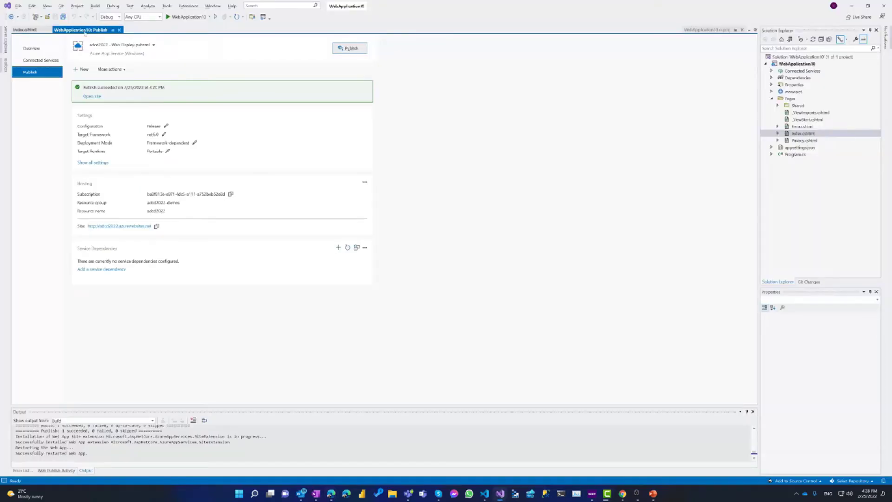
- Create an Azure App Service publish profile for adcd2022us in adcd2022-demos and publish the app
click(81, 69)
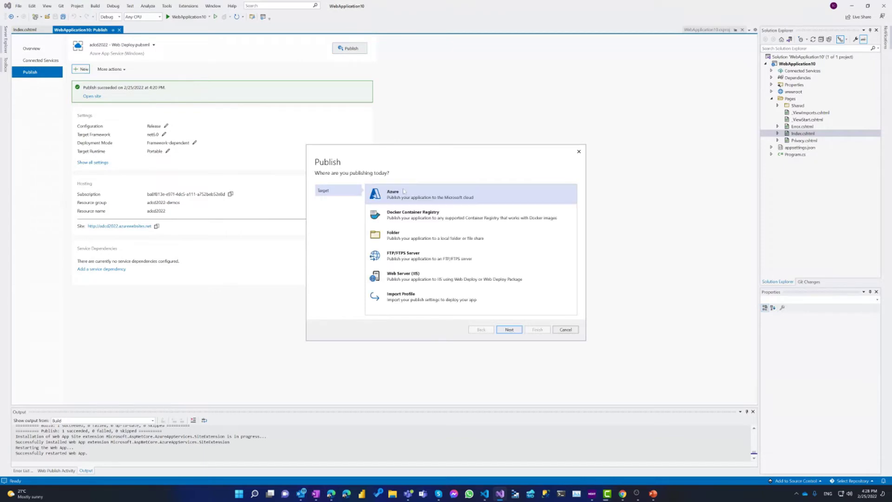
double_click(403, 192)
key(Return)
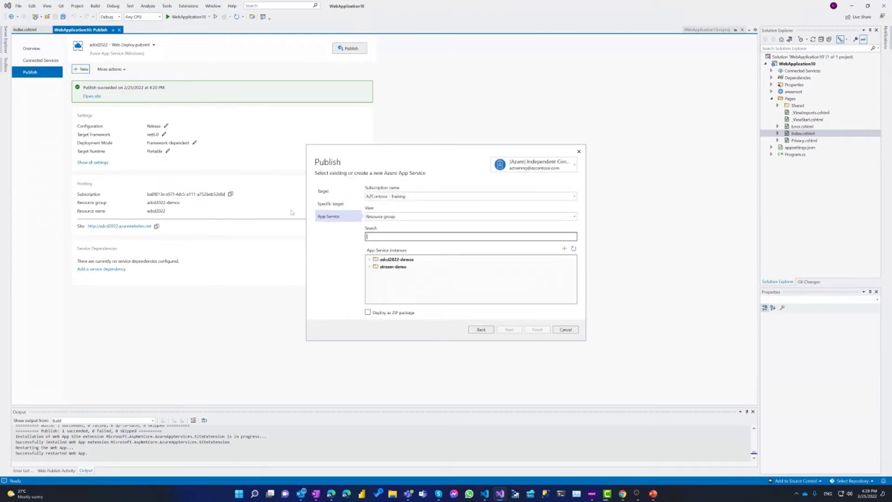
click(400, 261)
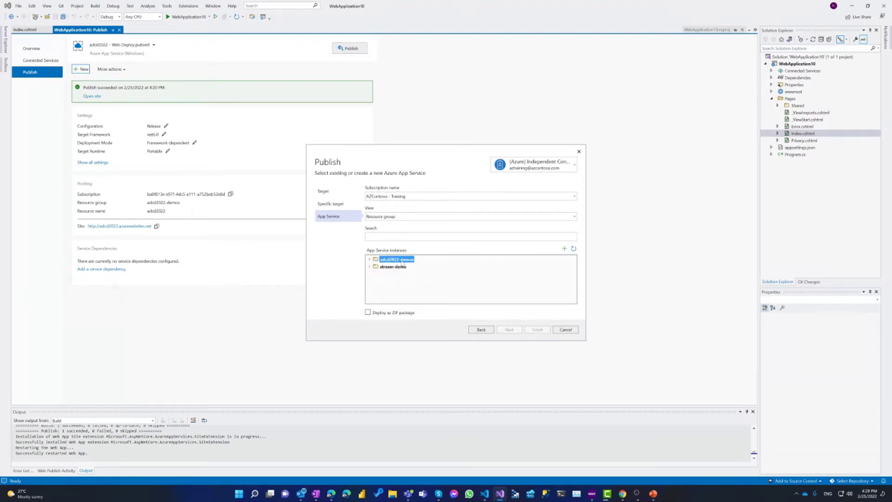
double_click(401, 260)
click(399, 274)
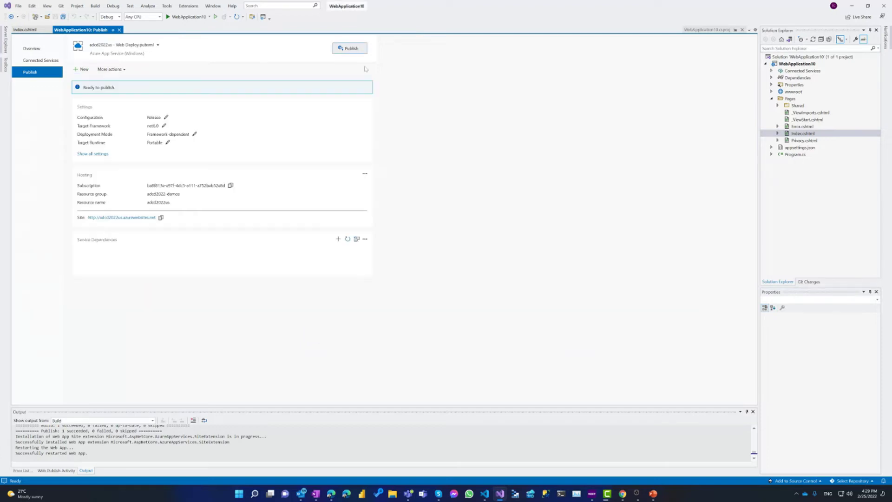
click(355, 52)
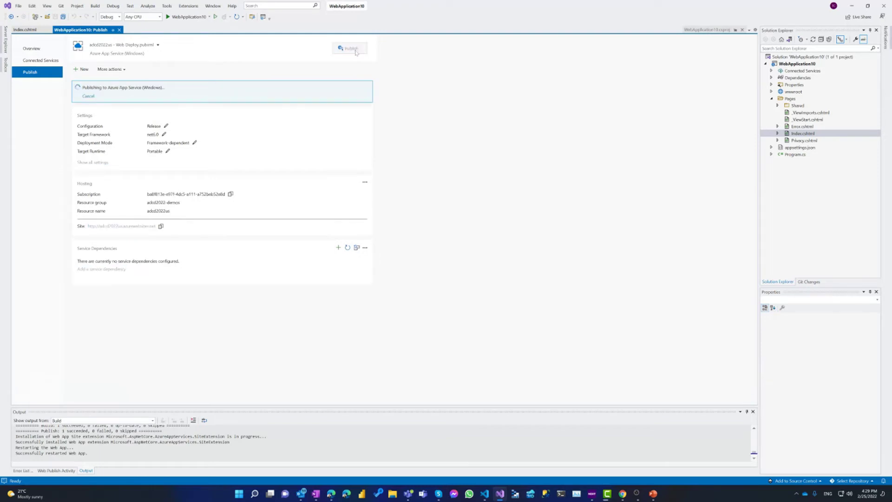
click(852, 3)
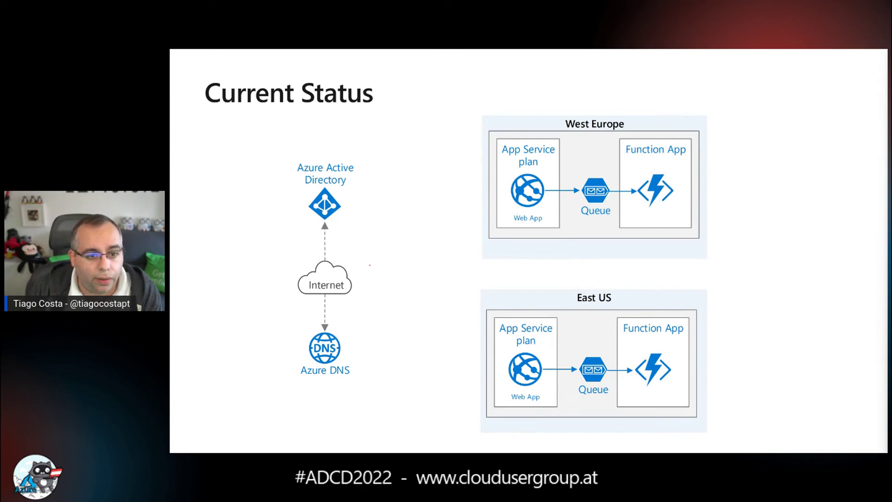
- Ink red lines from the Internet cloud to the West Europe and East US boxes
drag(370, 264, 436, 207)
drag(375, 321, 457, 360)
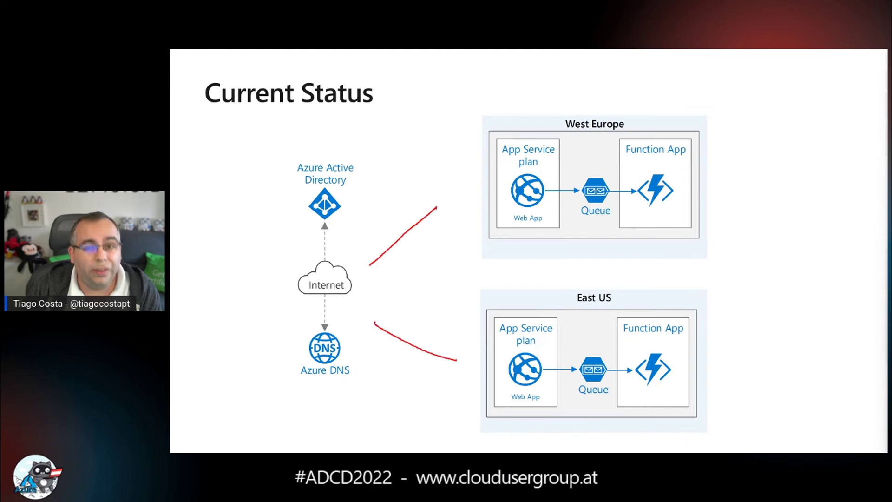
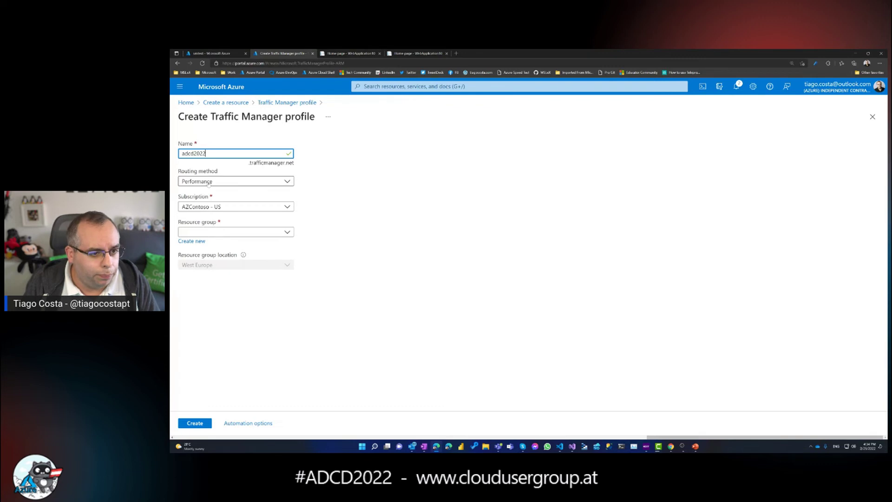
- Keep Performance routing, pick the AZContoso - Training subscription and adcd2022-demos group, and create the profile
click(208, 181)
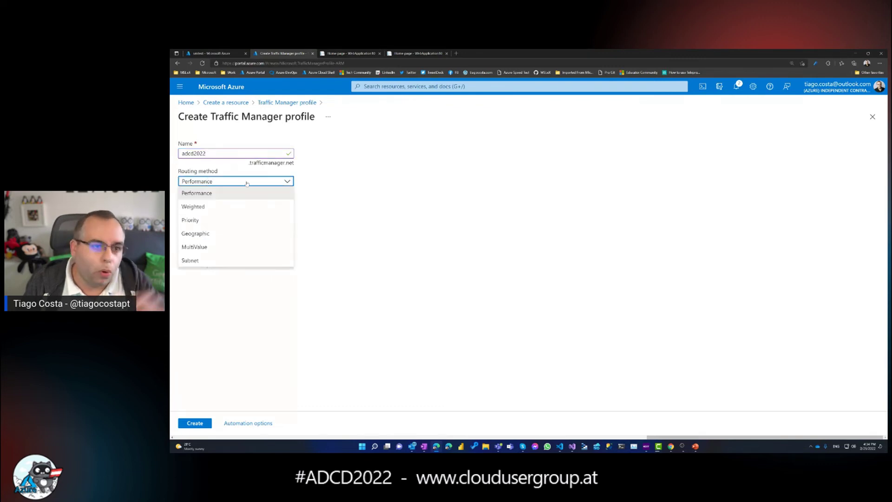
click(331, 187)
click(244, 207)
click(249, 290)
click(235, 231)
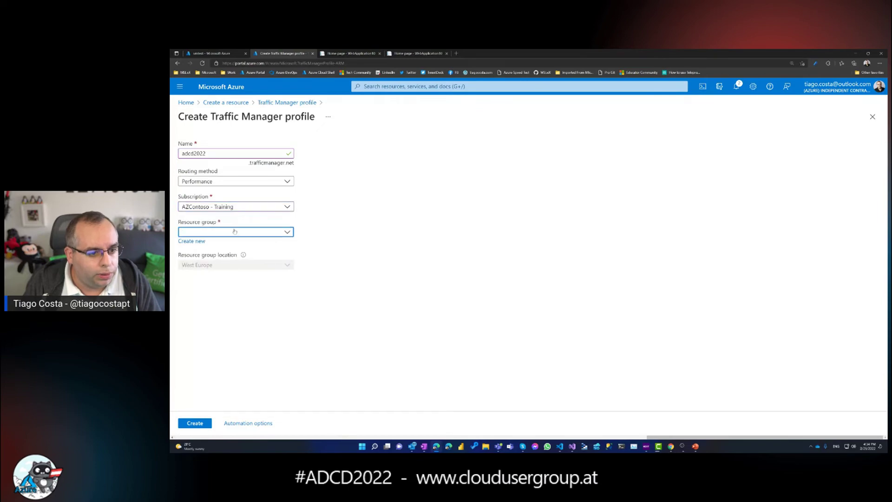
click(235, 231)
click(227, 259)
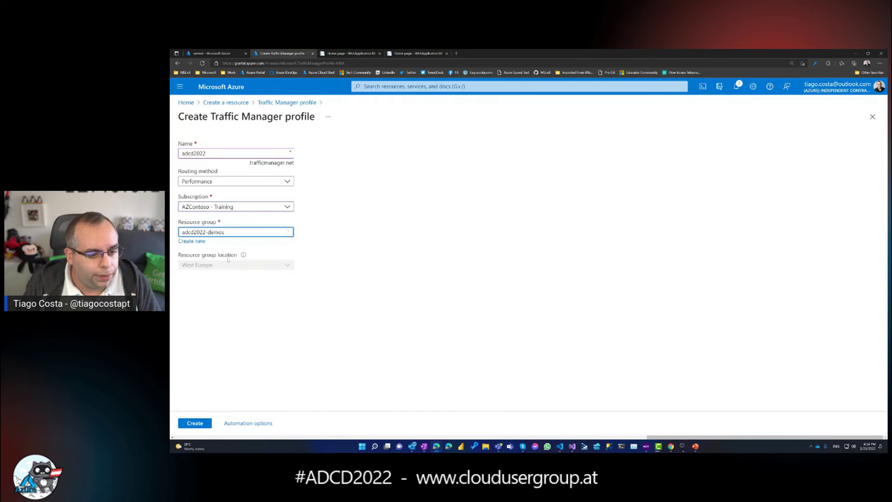
click(195, 422)
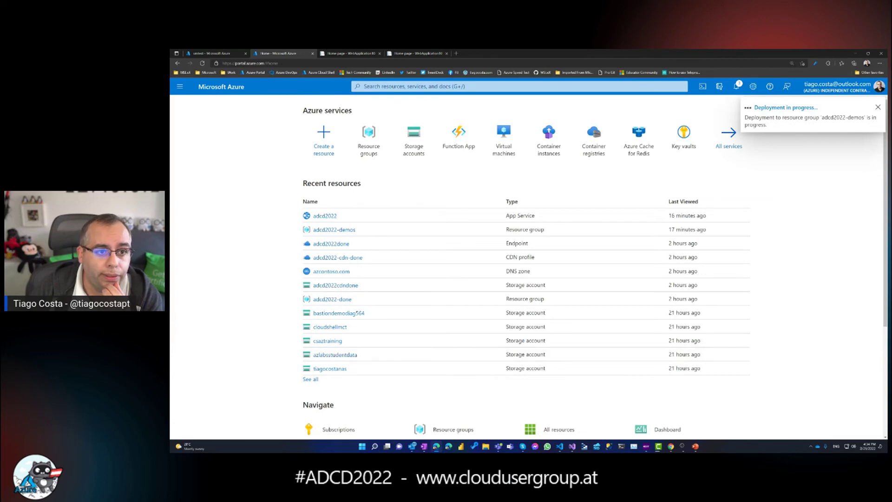
- Download and launch the vmtest RDP file, accepting the publisher warning
key(ctrl+shift+Tab)
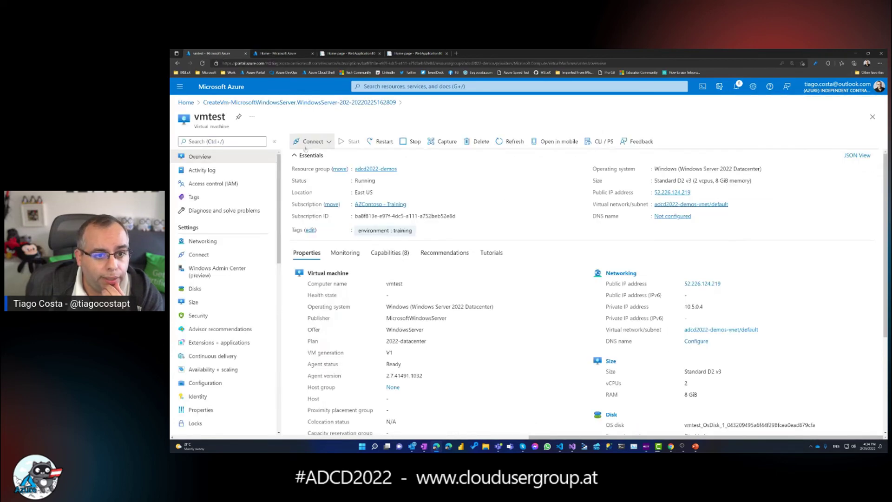
click(306, 146)
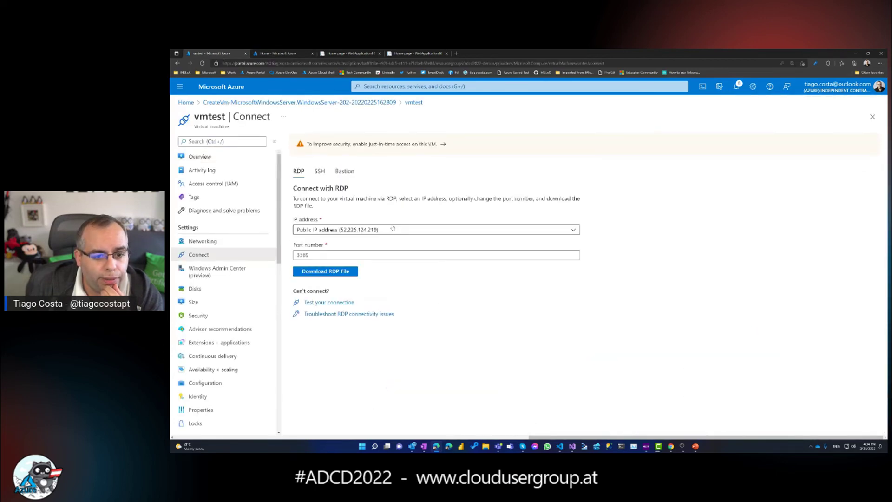
click(324, 274)
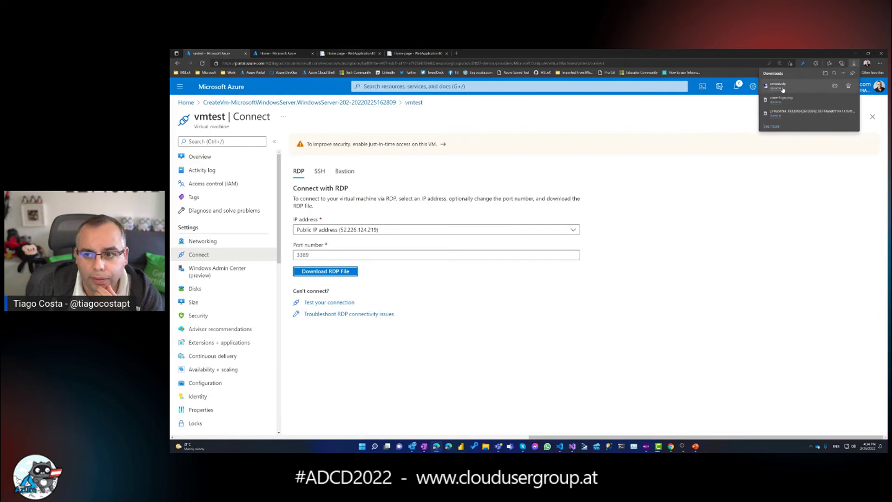
click(783, 90)
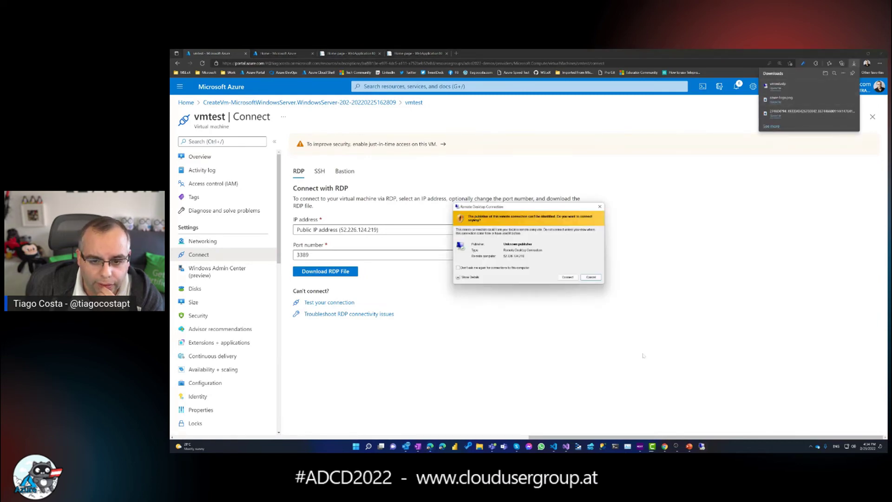
click(567, 277)
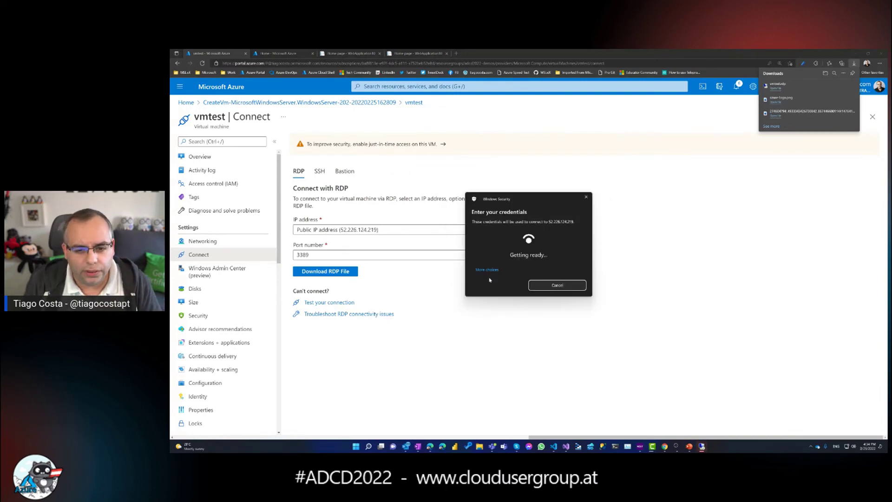
- Sign in to vmtest with the VM account's username and password, accept the certificate warning, and return Home
click(491, 328)
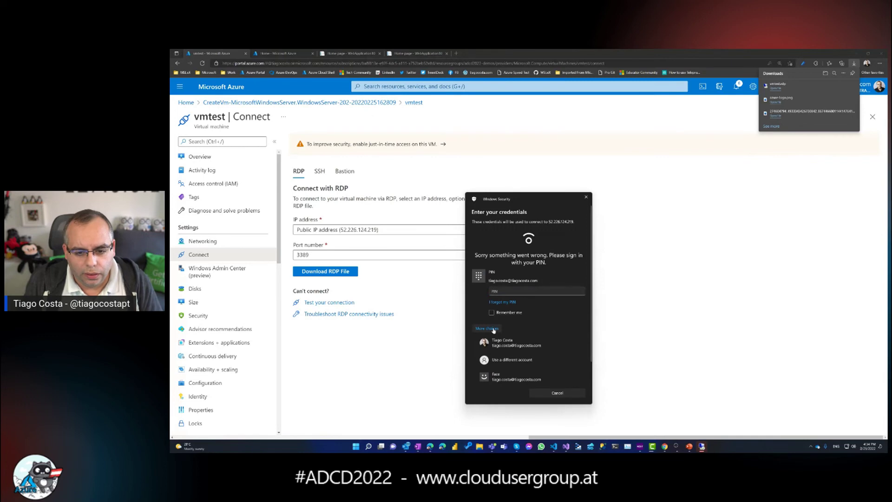
click(508, 360)
text(st)
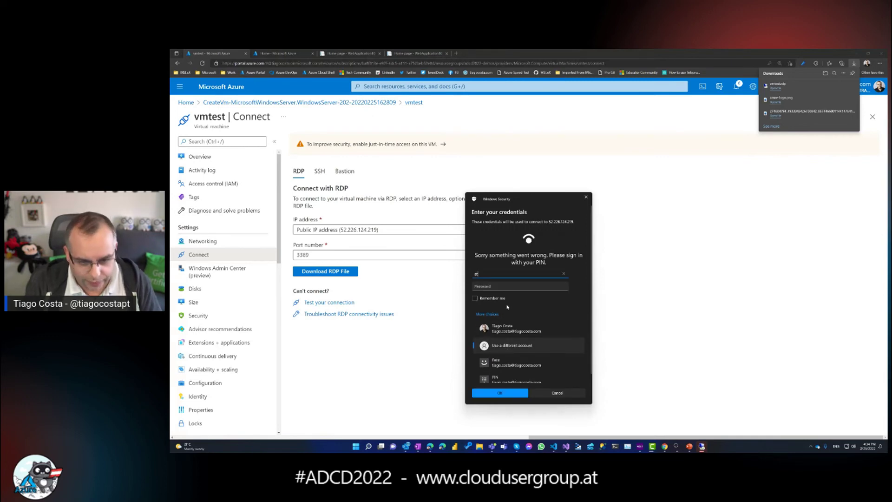
text(udent)
key(Tab)
text(*******)
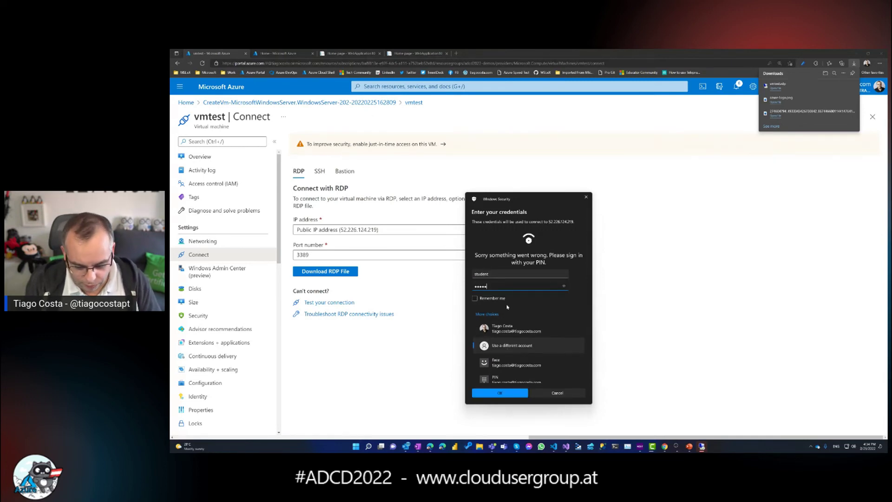
text(****)
key(ctrl+a)
key(BackSpace)
text(***)
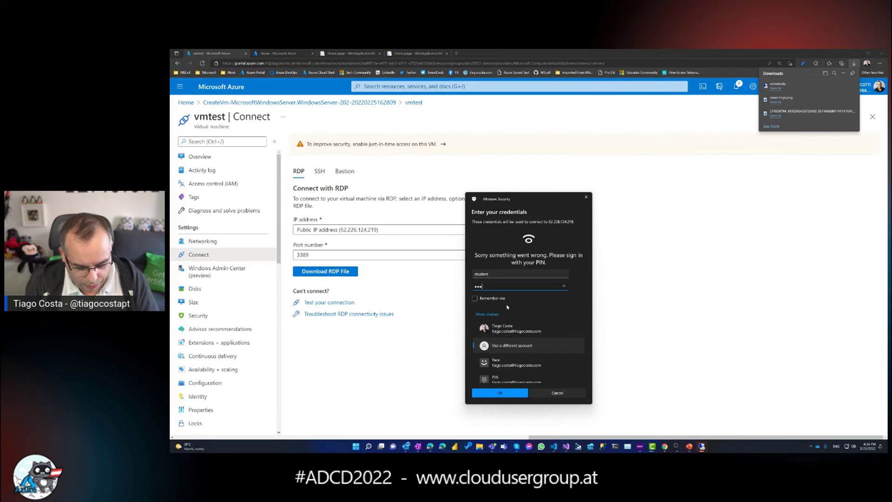
text(**********)
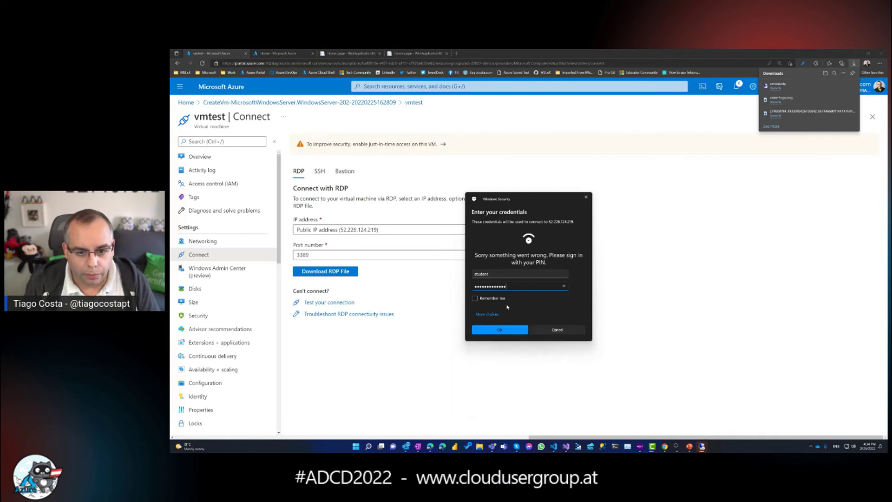
key(Return)
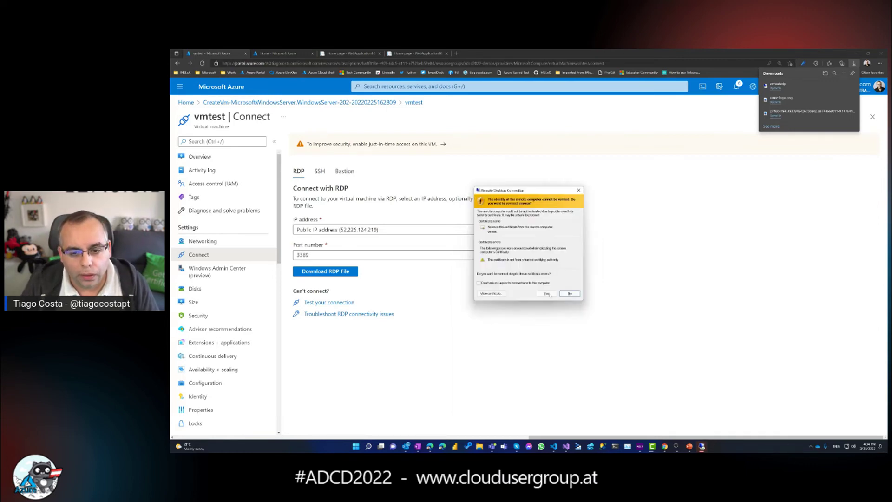
click(549, 295)
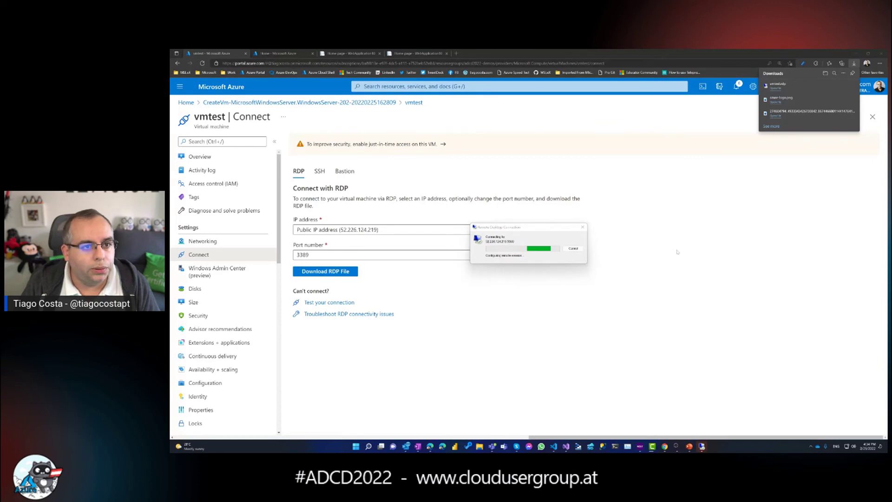
click(287, 54)
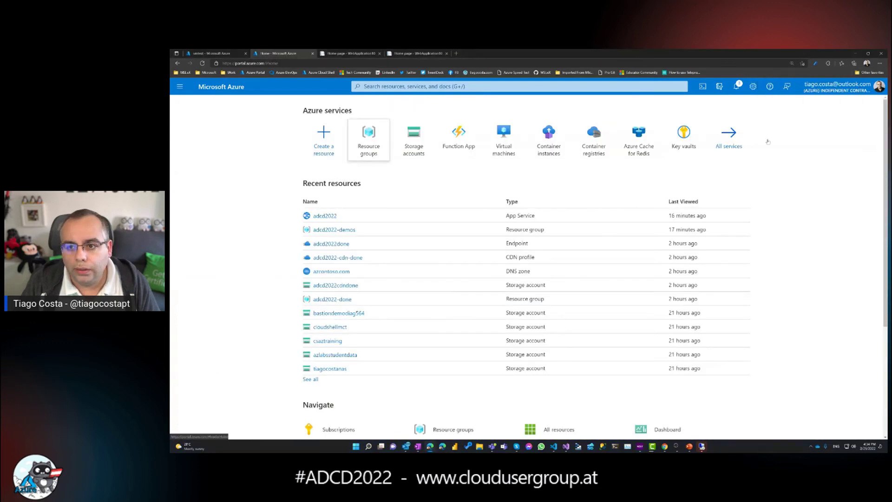
- Open the new adcd2022 Traffic Manager profile from Notifications and view its endpoints
click(736, 86)
click(706, 183)
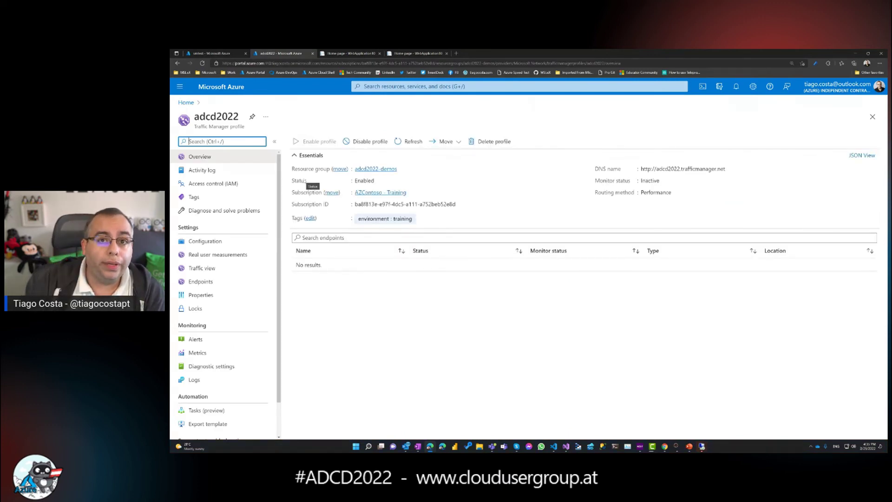
click(195, 283)
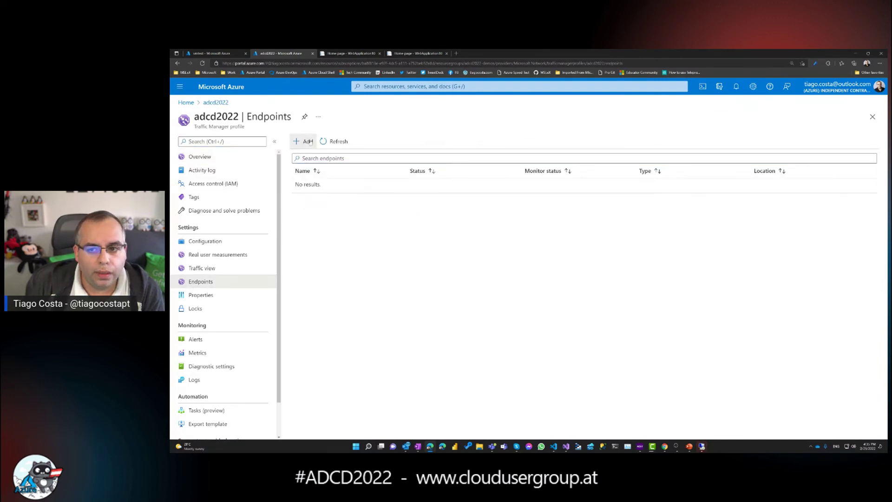
- Add an App Service endpoint named Europe targeting adcd2022 (West Europe)
click(307, 142)
click(764, 171)
text(Europ)
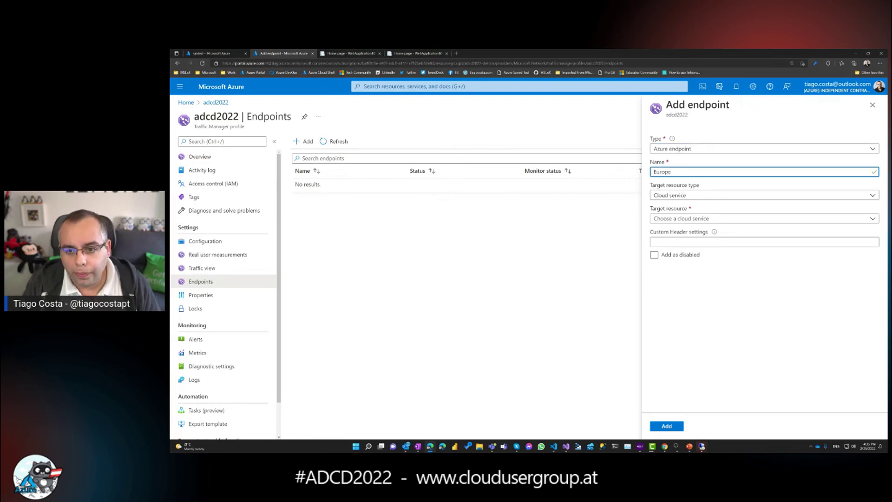
text(e)
click(683, 195)
click(673, 219)
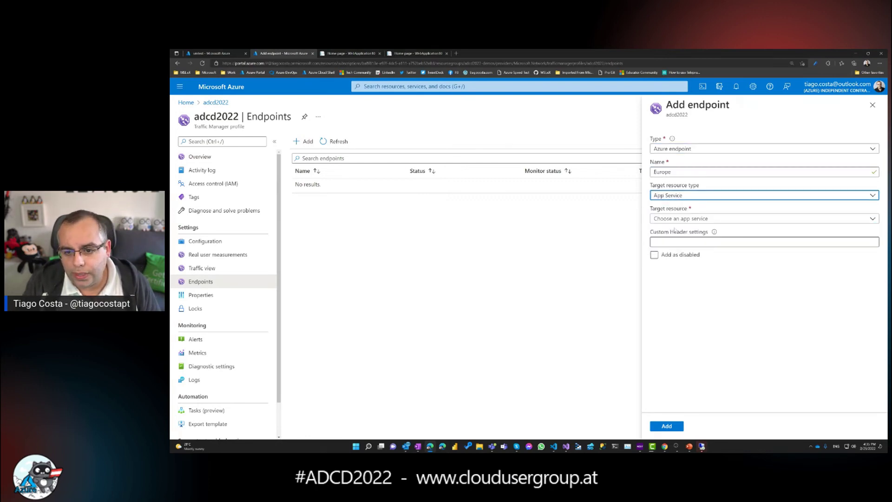
click(676, 218)
click(680, 271)
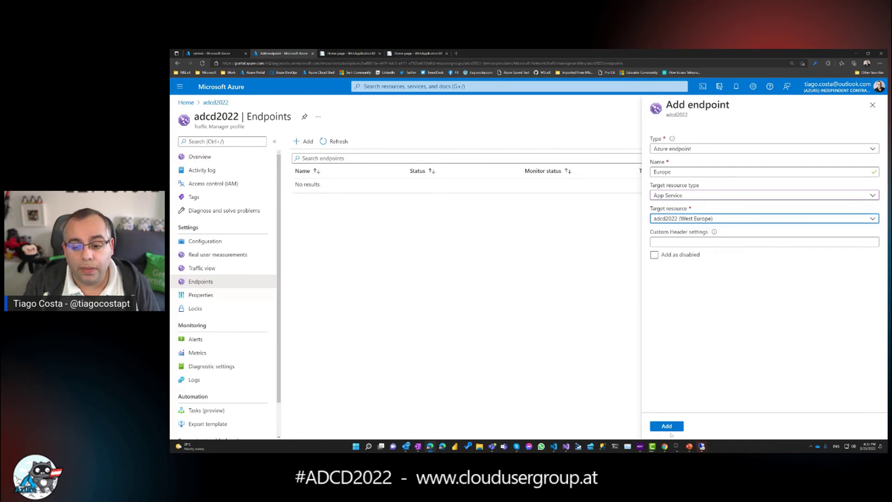
click(669, 427)
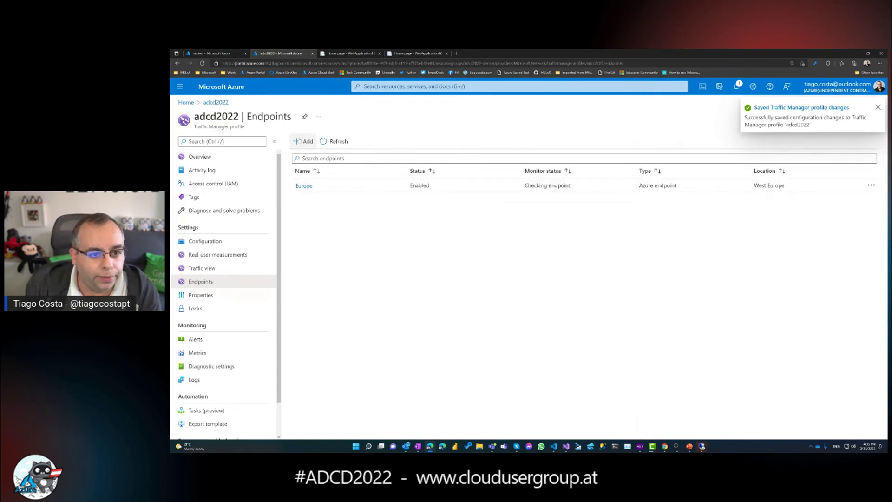
- Add a USA App Service endpoint targeting adcd2022us (East US) and check both endpoints' status
click(300, 141)
key(Tab)
text(USA)
click(689, 196)
click(678, 221)
click(688, 218)
click(687, 284)
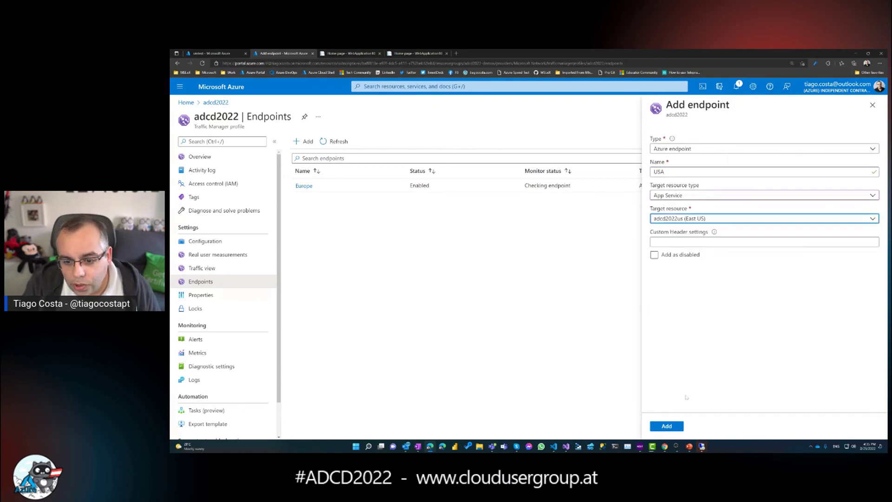
click(686, 398)
click(667, 428)
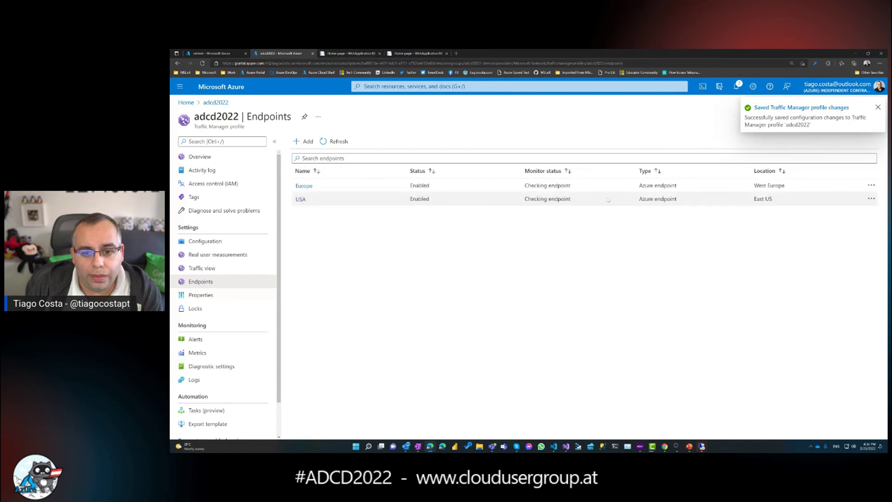
drag(533, 184, 570, 199)
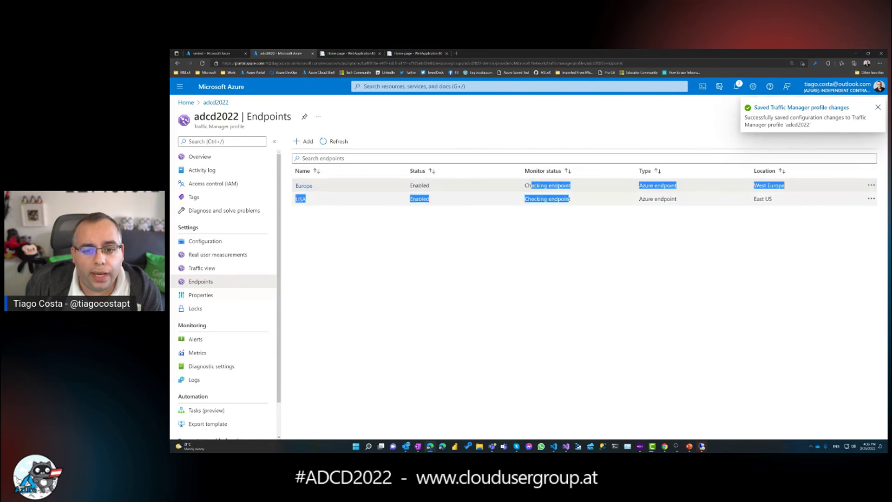
click(570, 199)
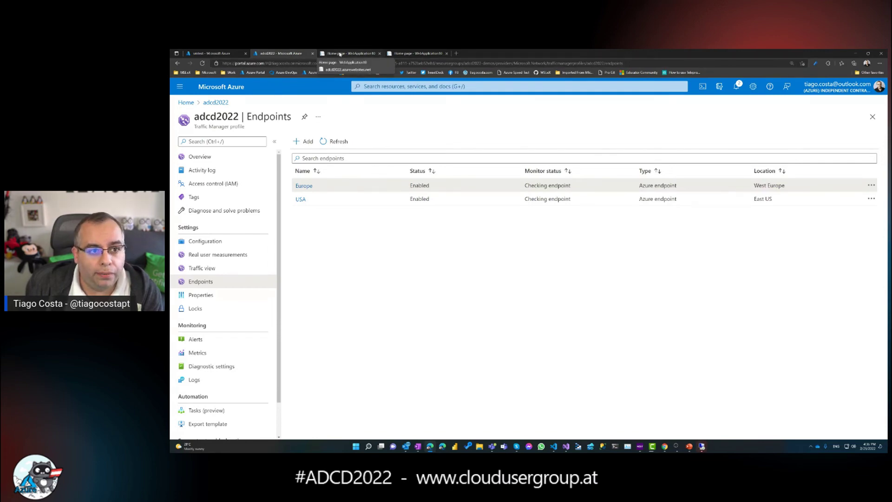
- Compare the West Europe and East US web app pages, then return to the vmtest Azure tab
click(340, 54)
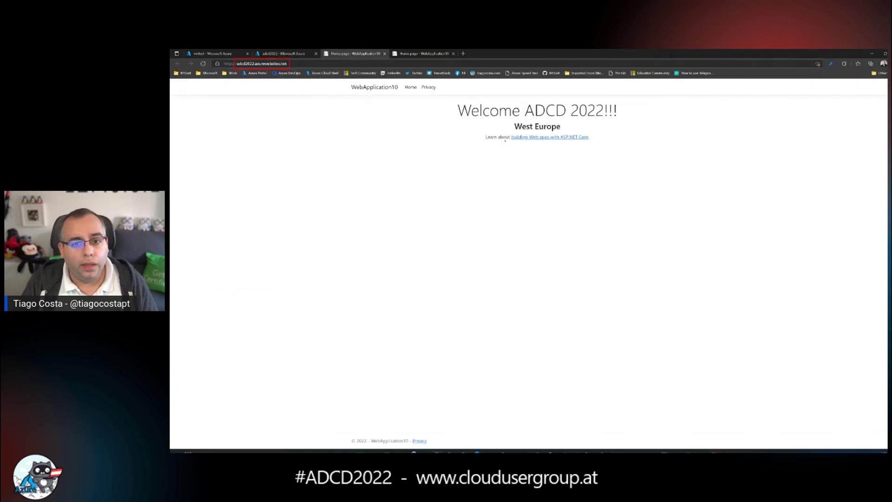
key(ctrl+Tab)
drag(524, 126, 545, 130)
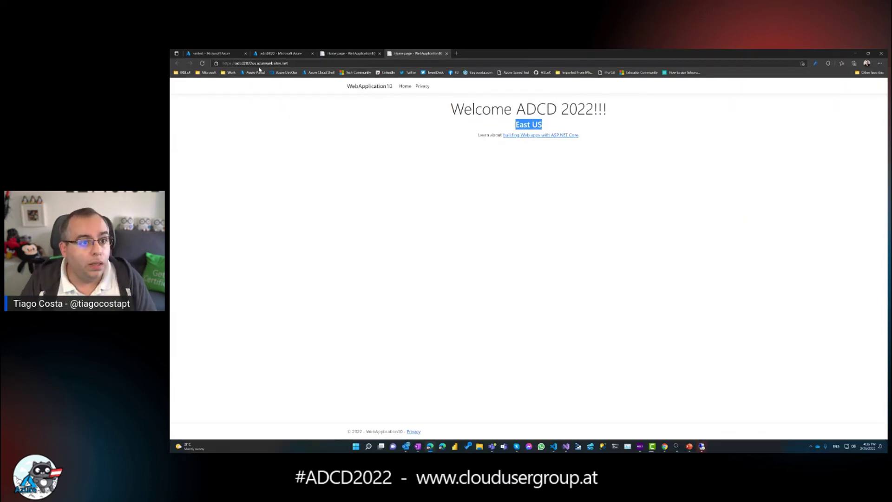
drag(235, 64, 251, 63)
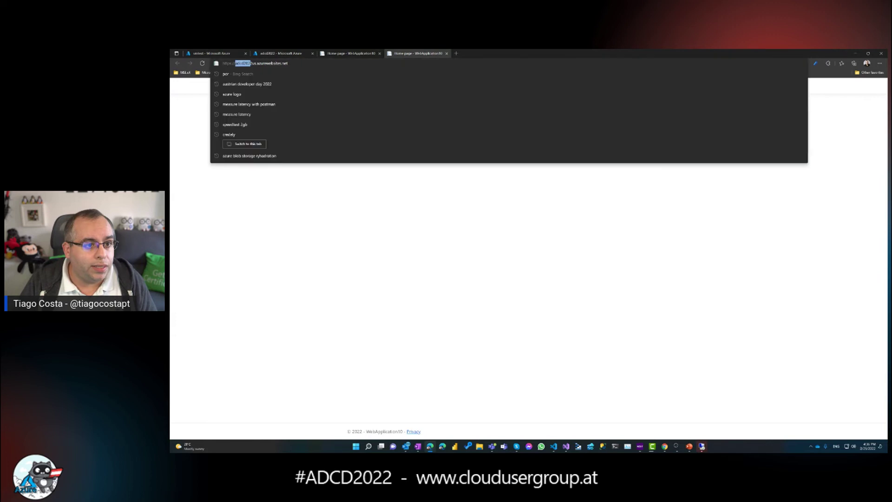
click(295, 213)
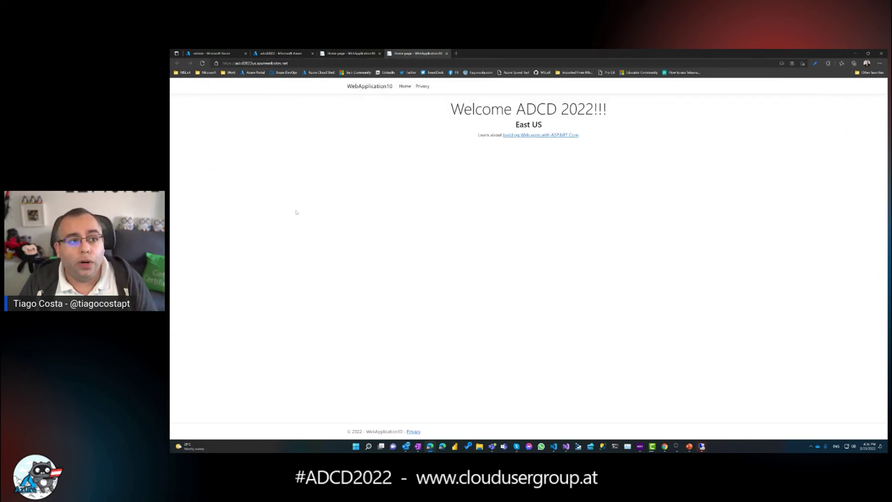
click(208, 53)
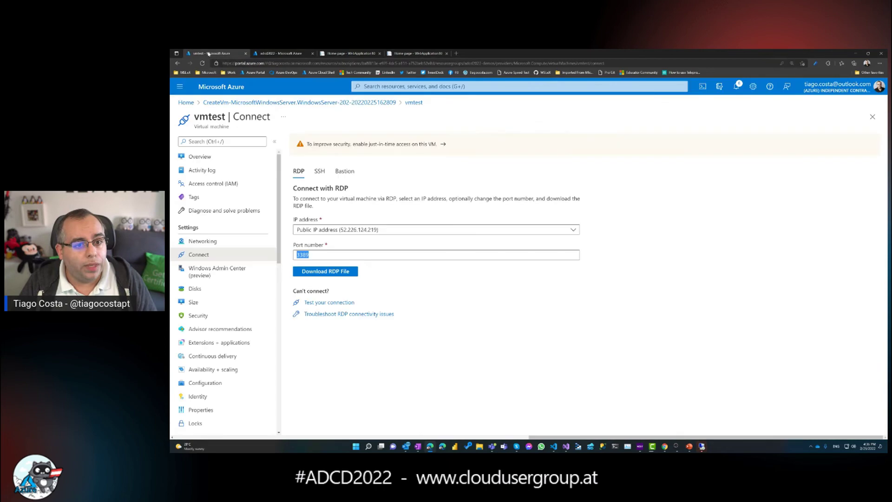
- Search the portal for azcontoso.com from Home and open that DNS zone
click(191, 102)
click(418, 87)
text(a)
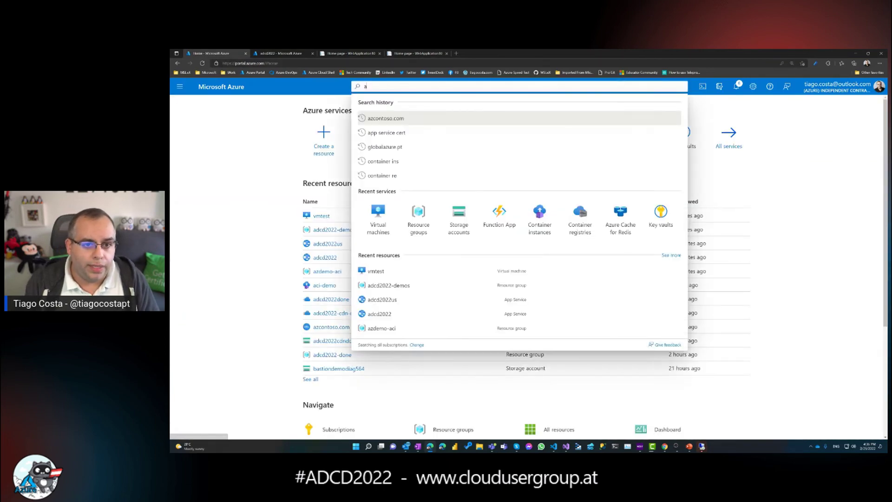
text(zcontoso.com)
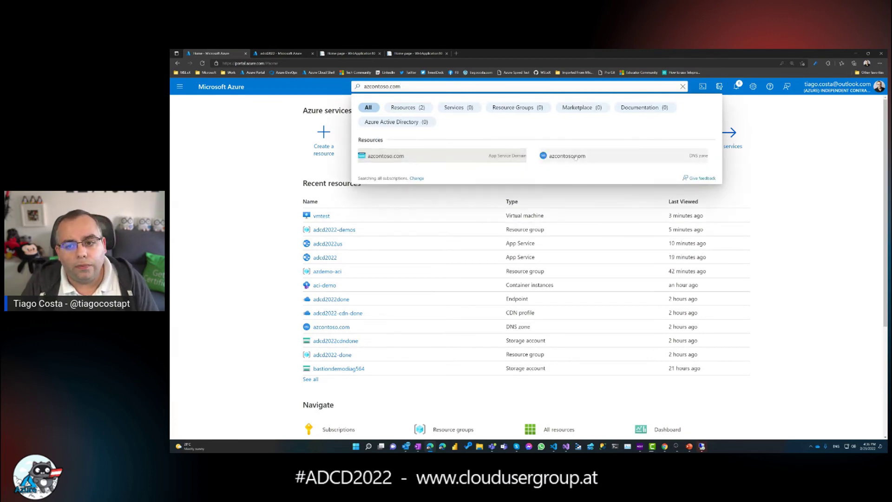
click(575, 158)
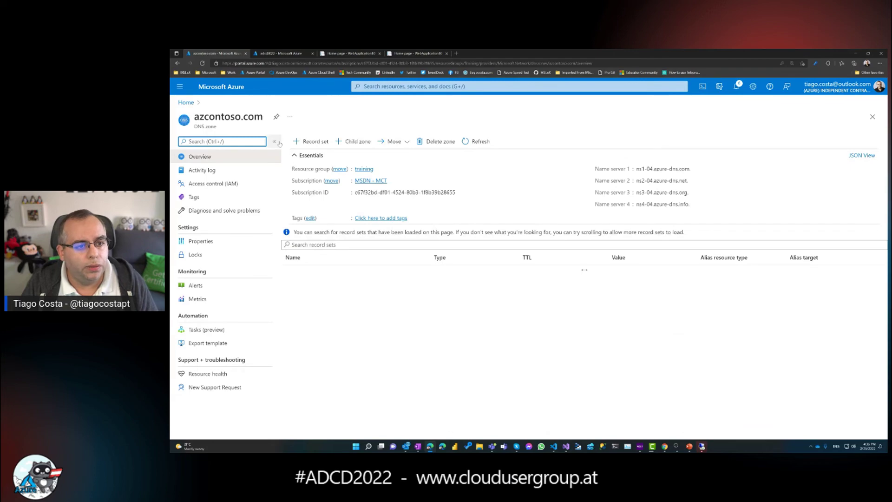
drag(194, 116, 260, 115)
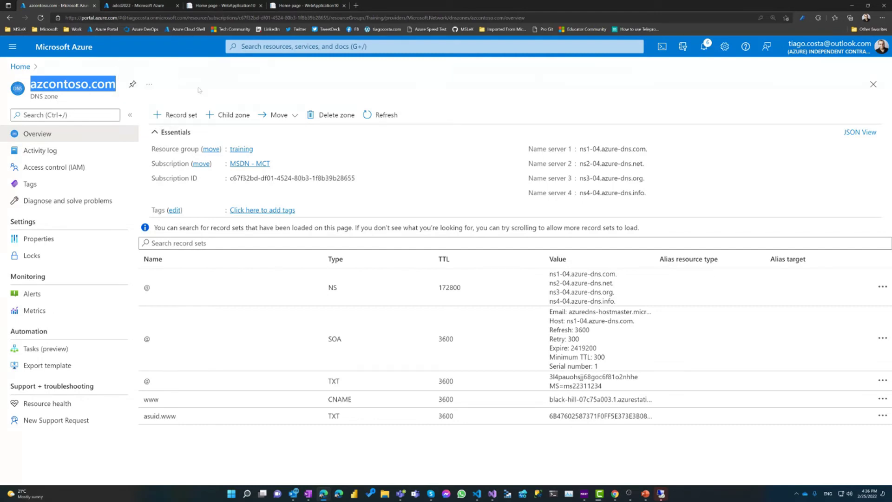
- Start a new record set named adcd2022 with record type CNAME
click(176, 115)
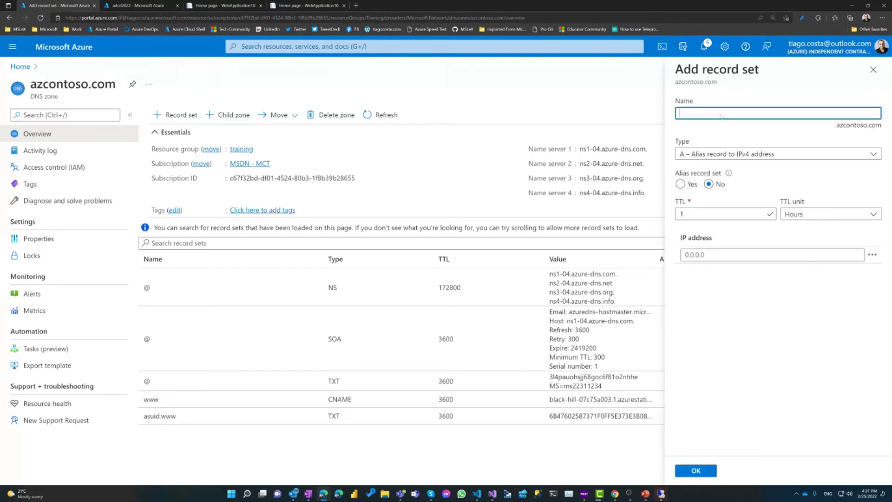
click(677, 117)
text(adcd2022)
key(BackSpace)
key(BackSpace)
text(20)
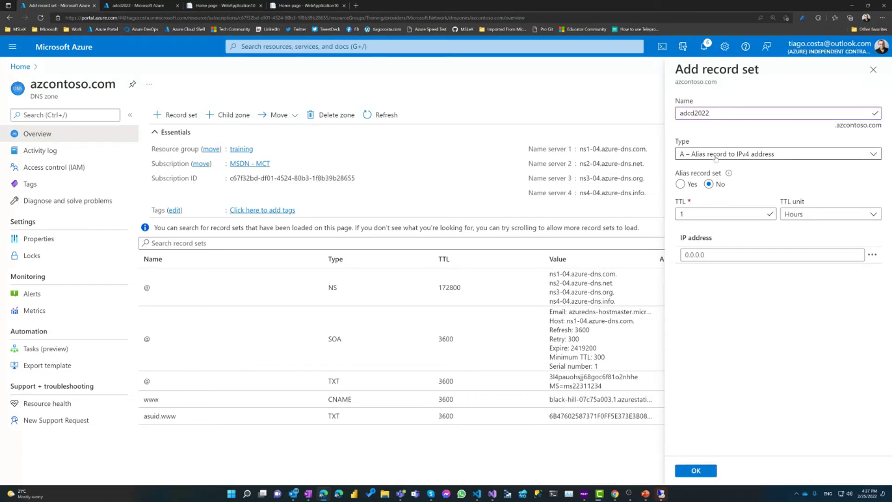
click(715, 156)
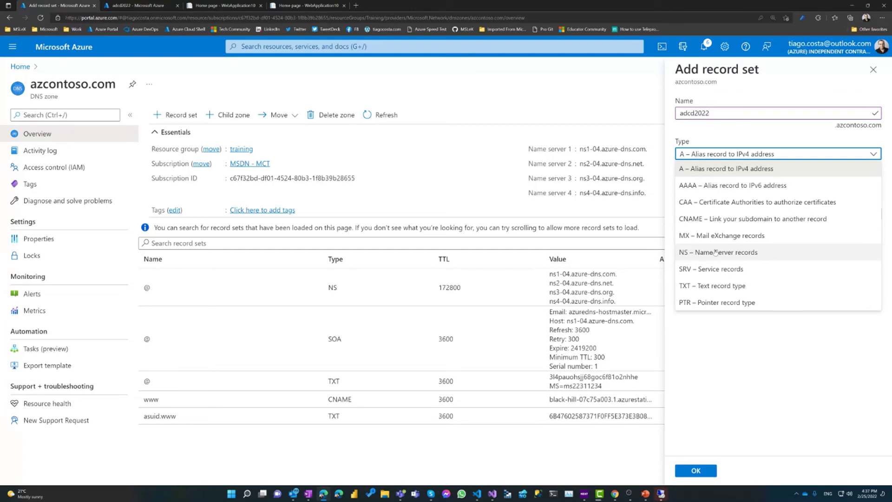
click(715, 217)
click(130, 3)
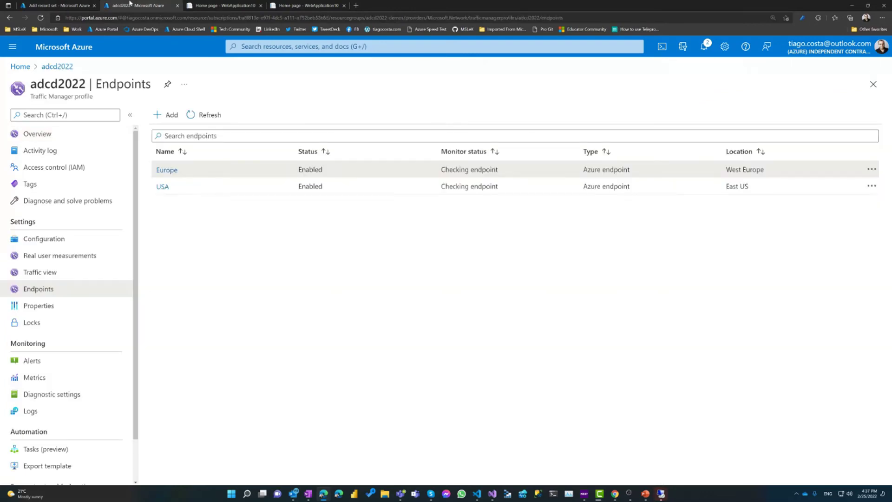
click(37, 134)
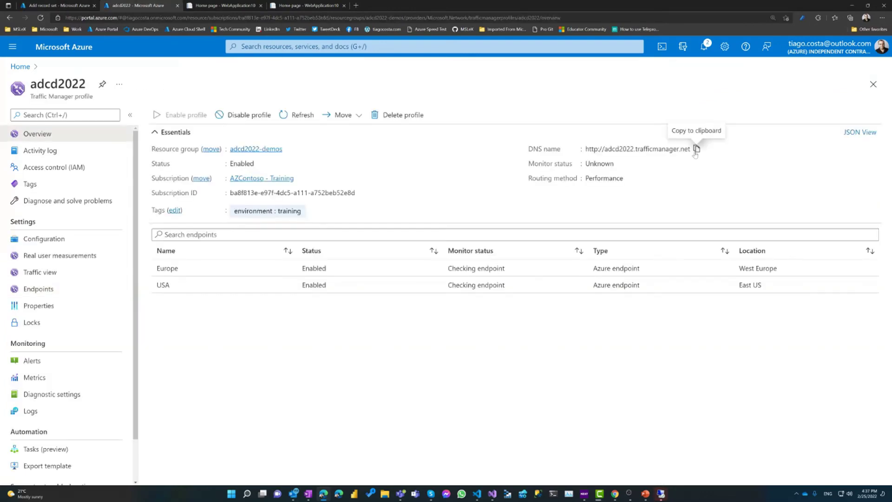
click(71, 4)
text(http://adcd2022.trafficmanager.net)
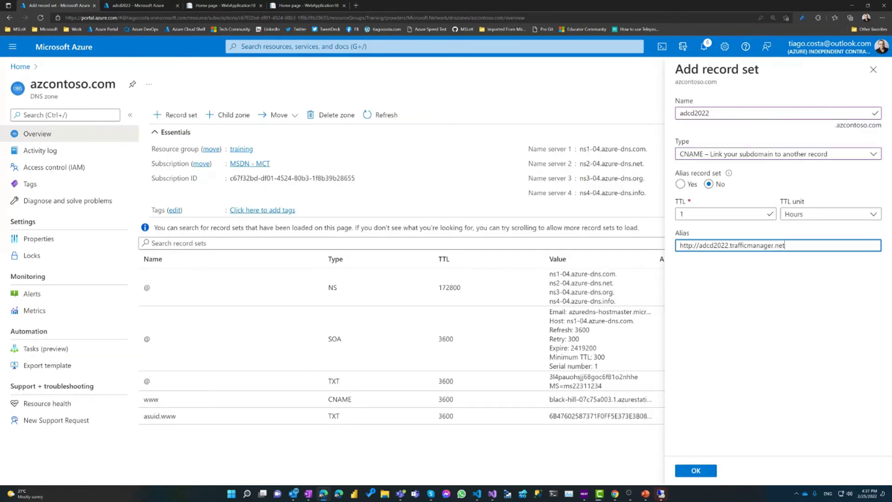
click(682, 247)
drag(697, 245, 685, 234)
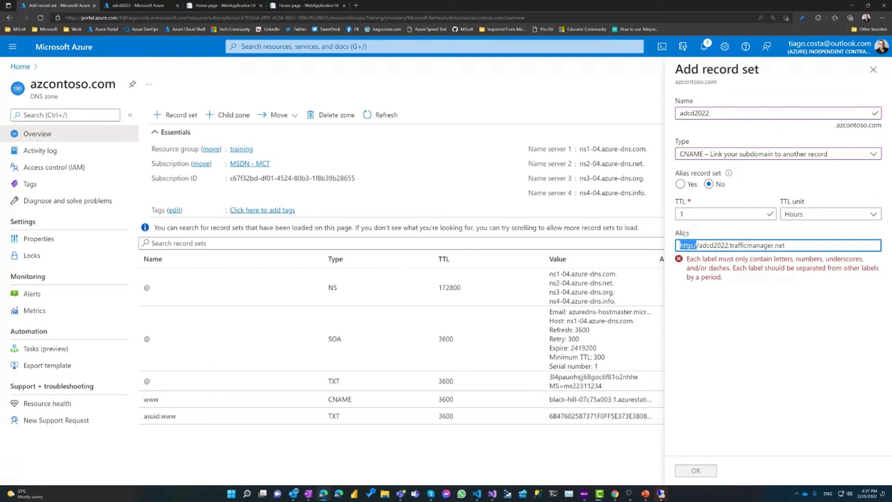
key(BackSpace)
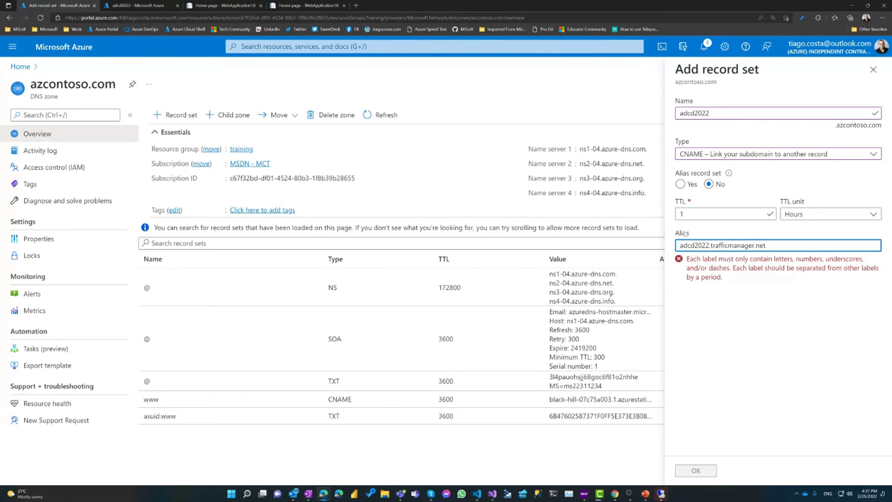
click(710, 470)
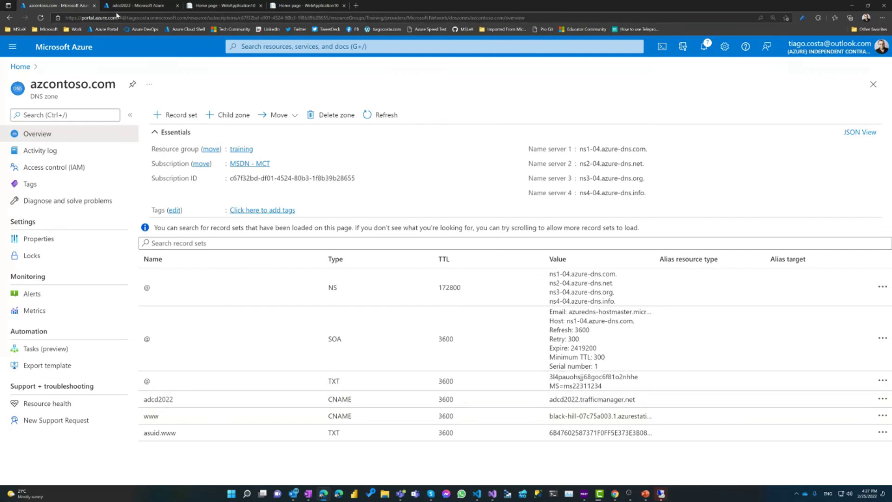
- Go from Home through Resource groups to adcd2022-demos and open the adcd2022 App Service
click(132, 5)
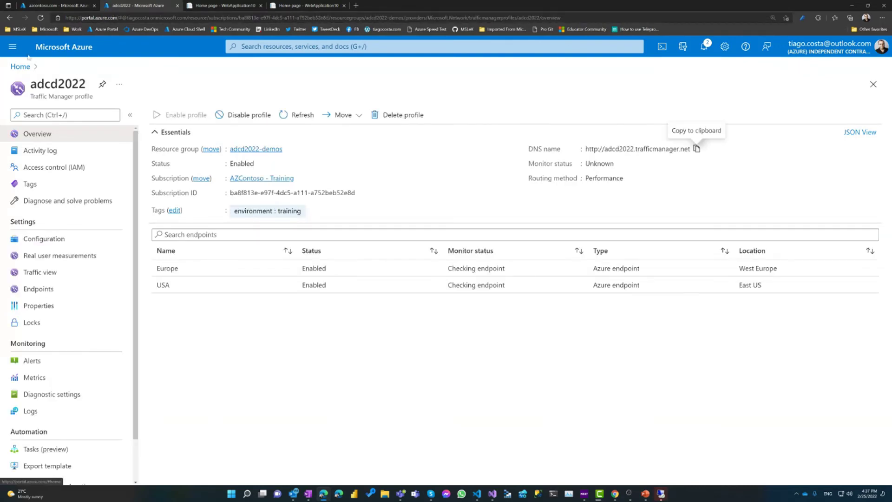
key(ctrl+shift+Tab)
click(20, 66)
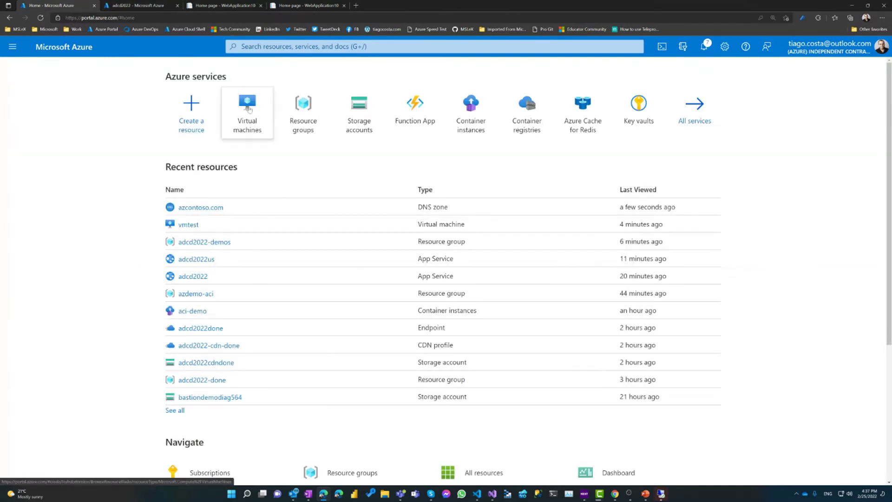
click(318, 115)
drag(60, 216, 139, 199)
click(139, 199)
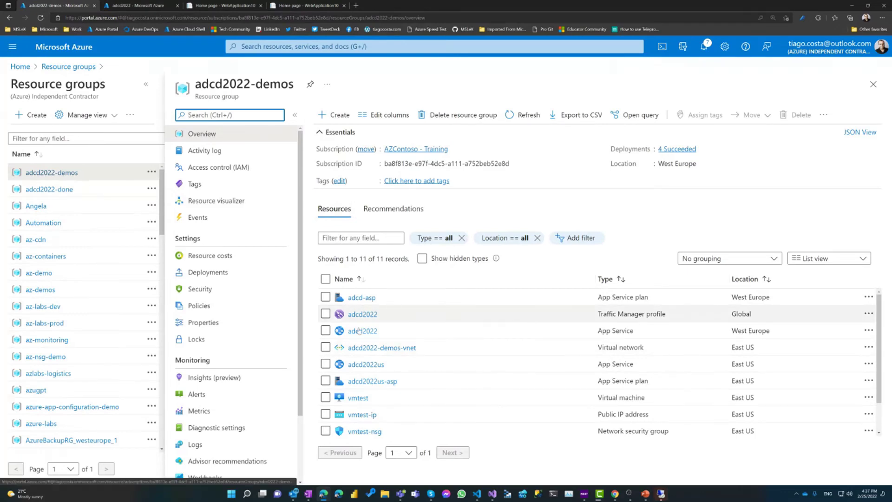
click(360, 331)
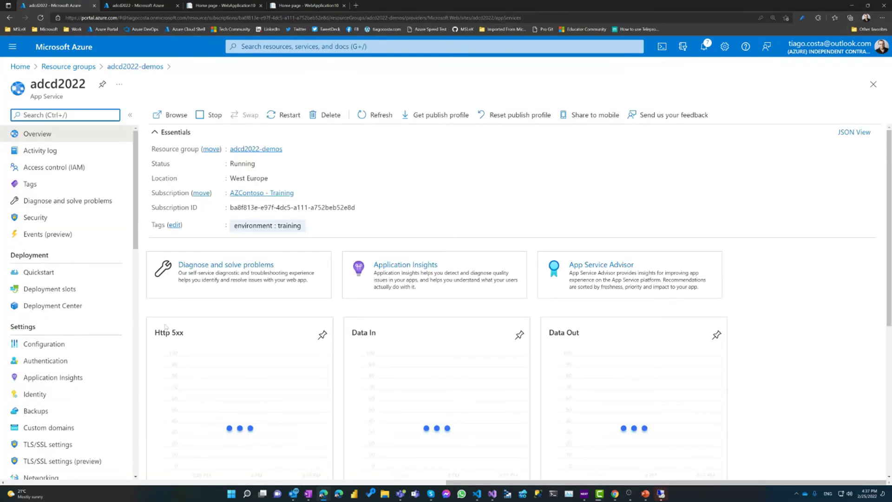
- Validate and add adcd2022.azcontoso.com as a custom domain of the app, then refresh the list
click(56, 427)
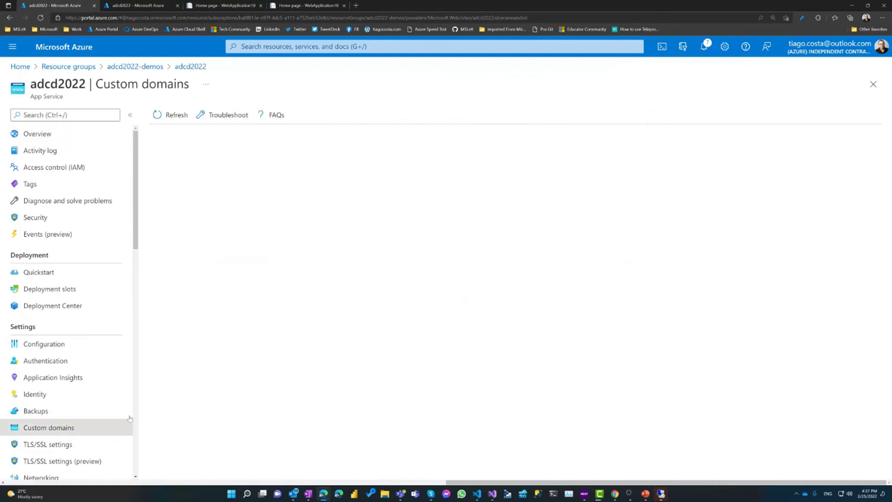
click(200, 292)
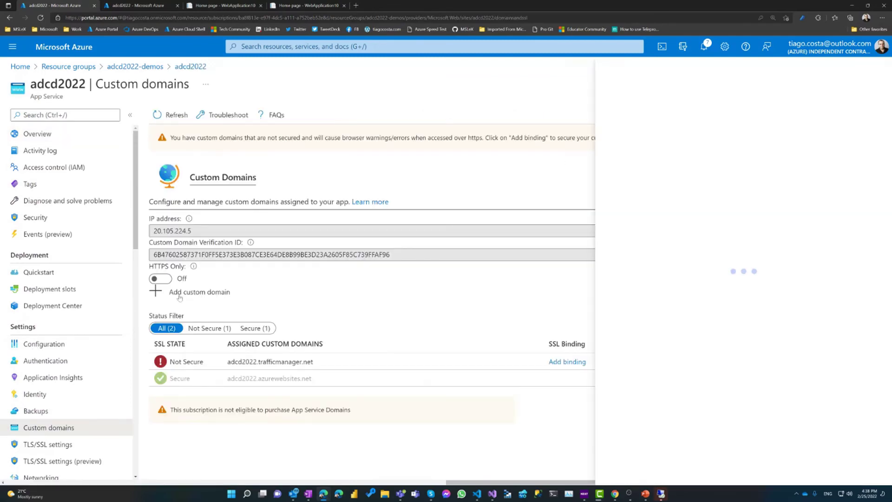
text(adcd)
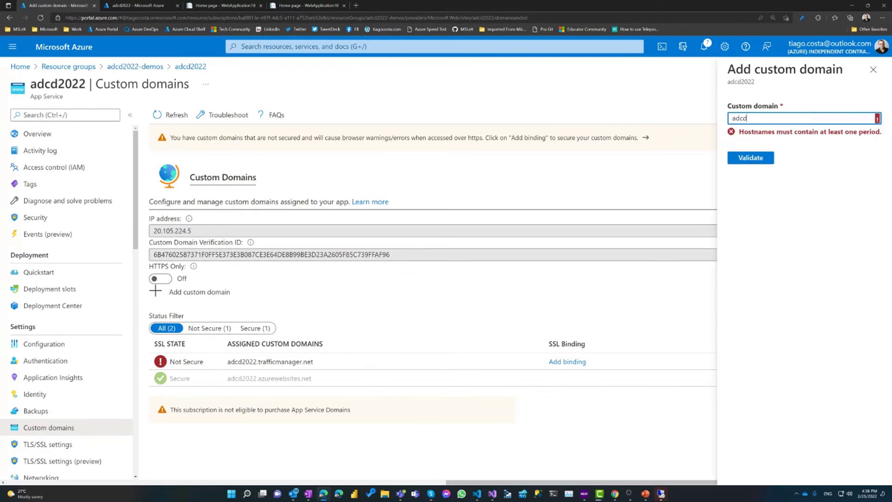
text(2022.azcontoso.com)
key(ctrl+a)
click(750, 139)
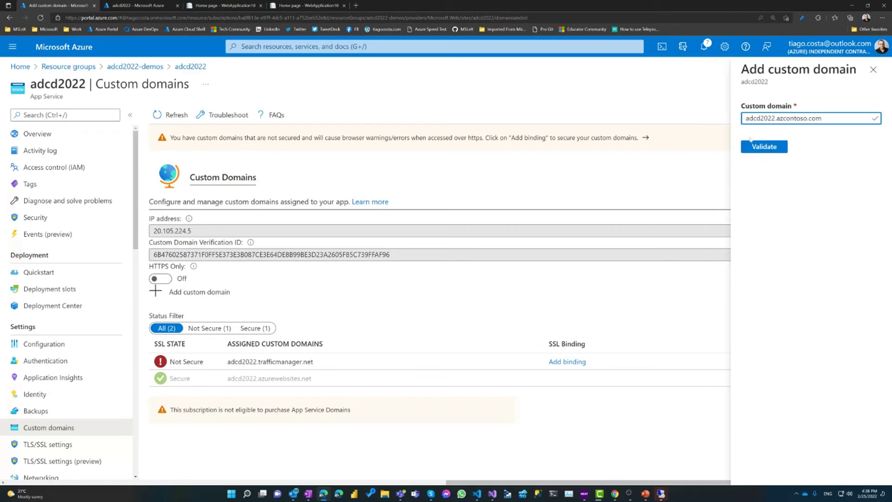
click(751, 144)
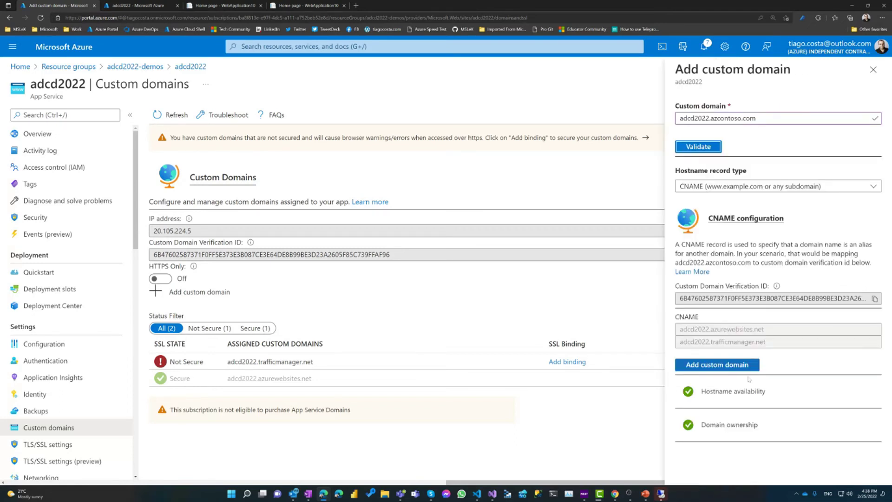
click(736, 367)
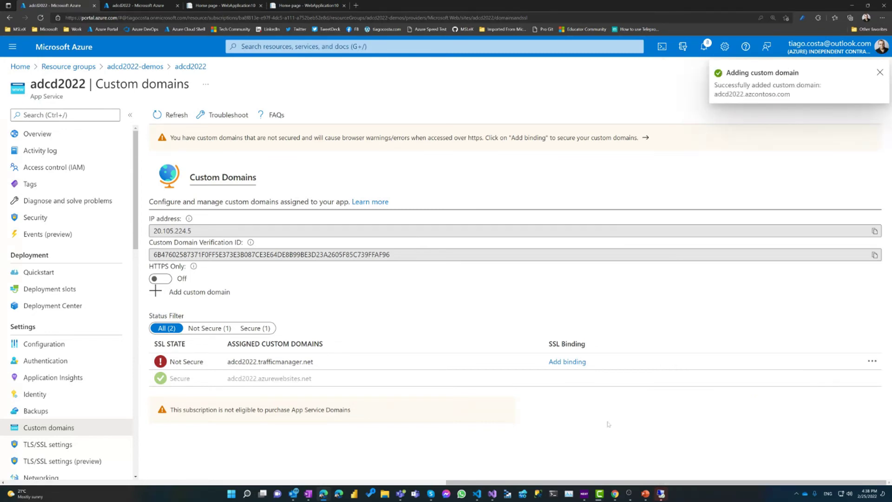
click(177, 115)
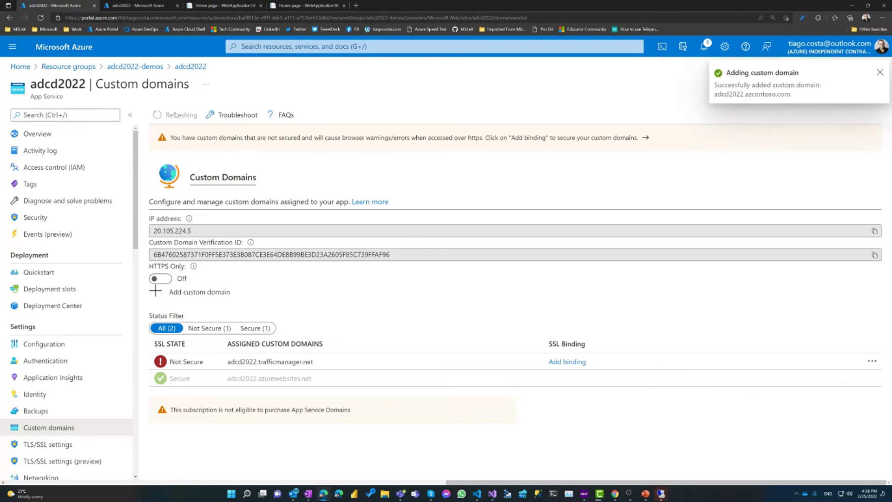
- Import the azcontosoCOM App Service certificate for adcd2022.azcontoso.com
click(575, 361)
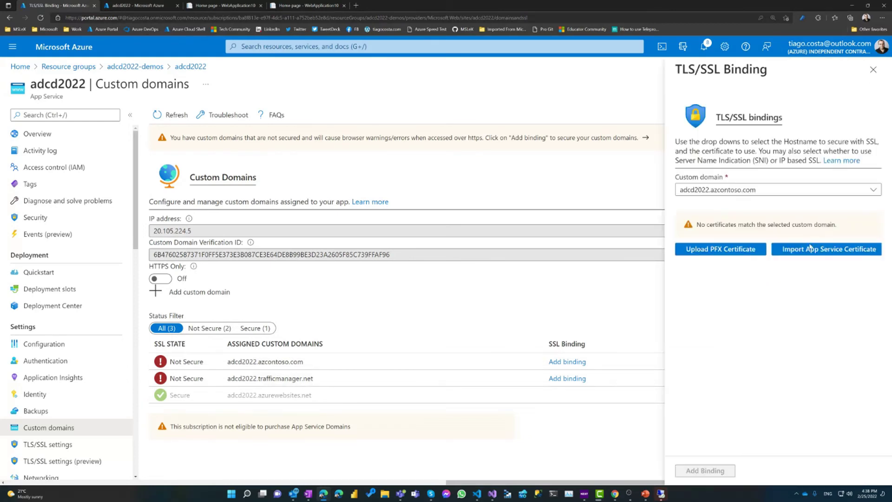
click(831, 251)
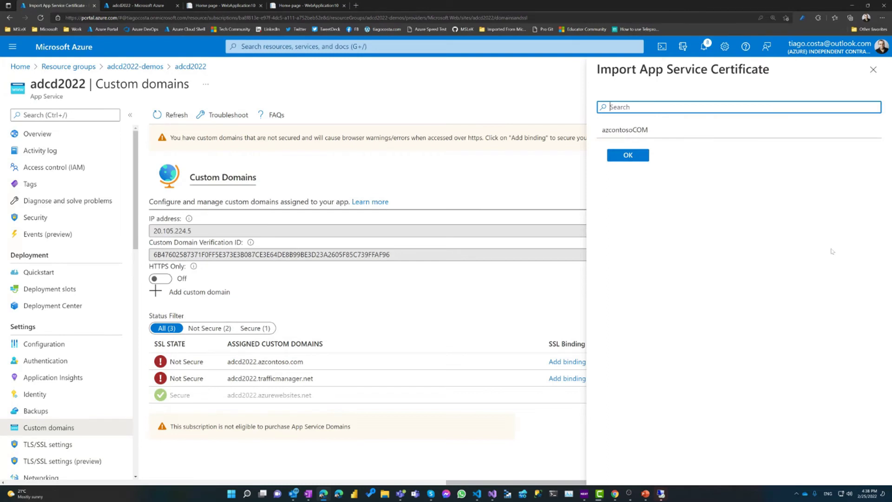
click(638, 130)
click(634, 154)
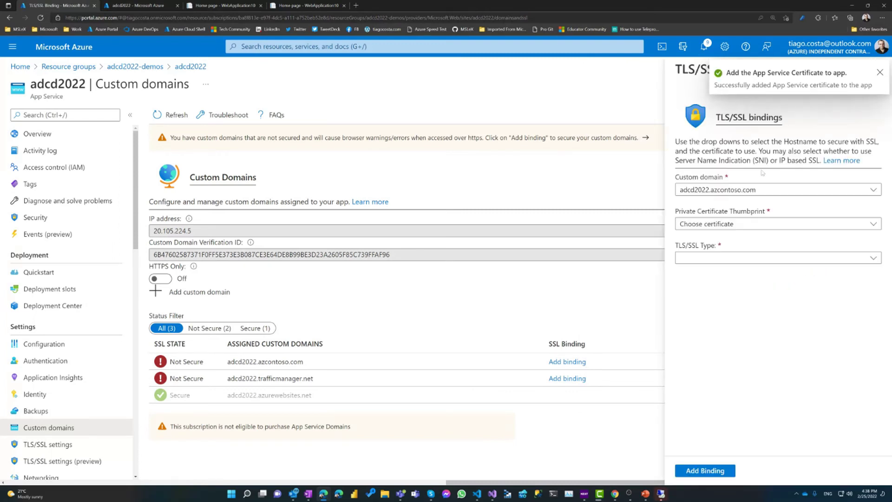
- Add an SNI SSL binding with the azcontoso certificate, then return to the adcd2022-demos resource group
click(747, 227)
click(705, 255)
click(705, 255)
click(697, 272)
click(701, 471)
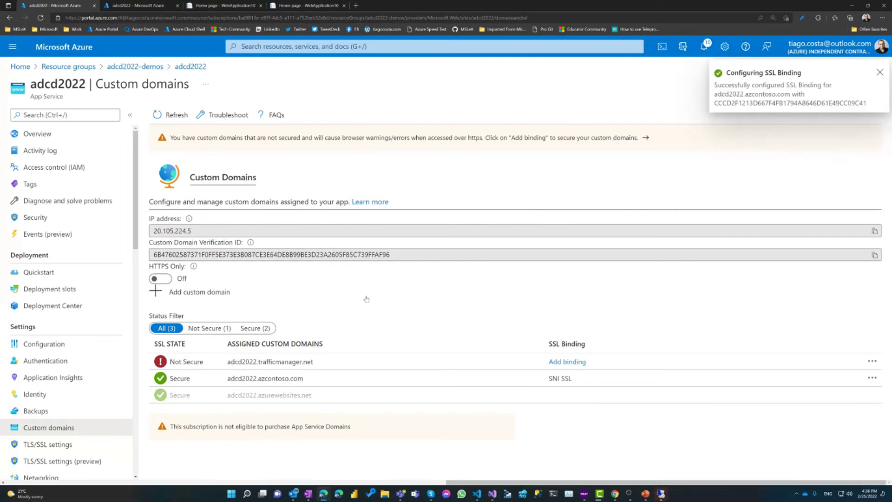
click(200, 292)
click(136, 67)
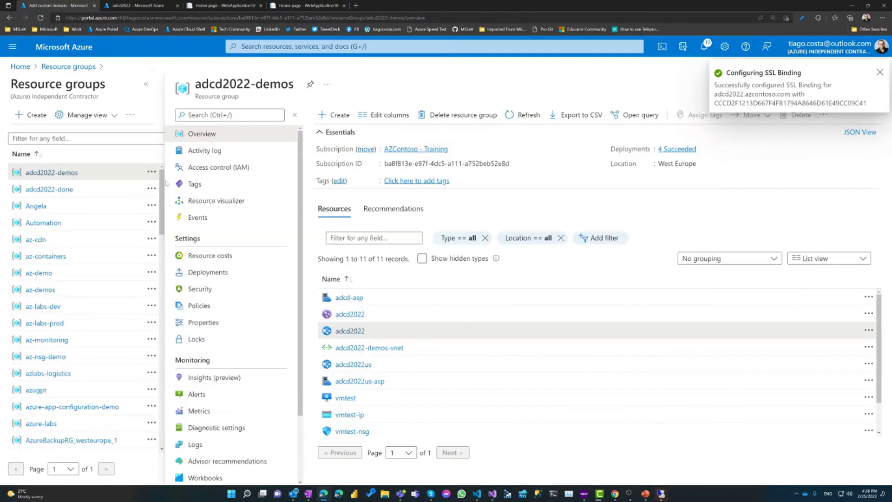
- Add adcd2022.azcontoso.com as a custom domain on adcd2022us and start an SSL binding for it
click(360, 366)
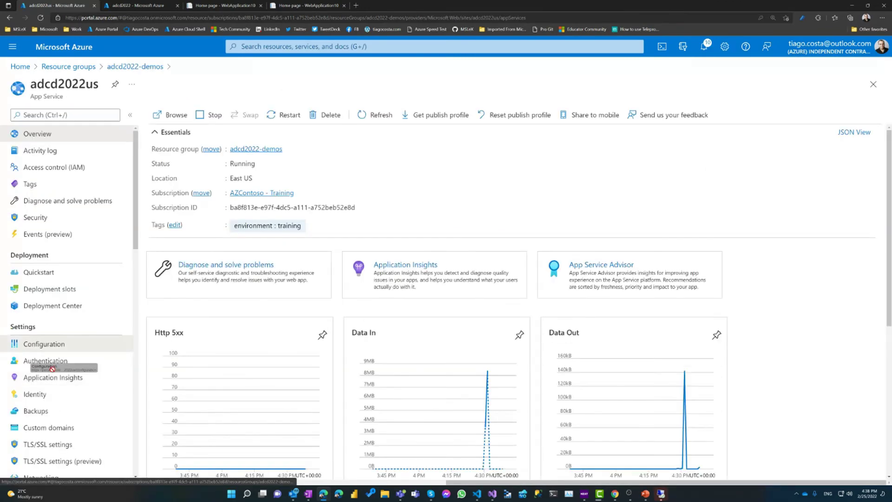
drag(52, 368, 39, 428)
click(39, 428)
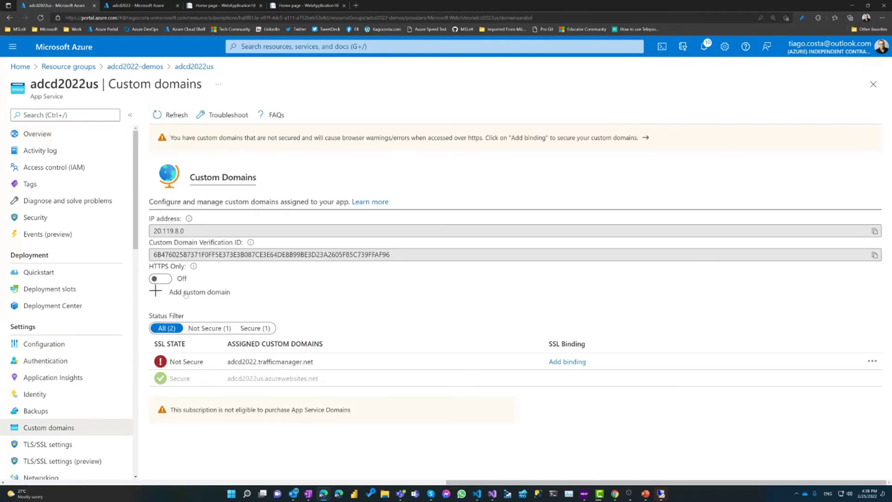
click(185, 293)
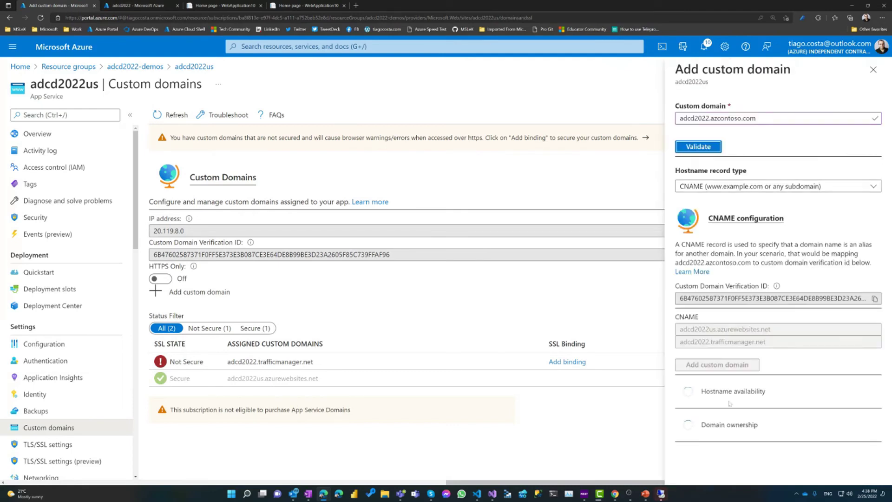
click(730, 365)
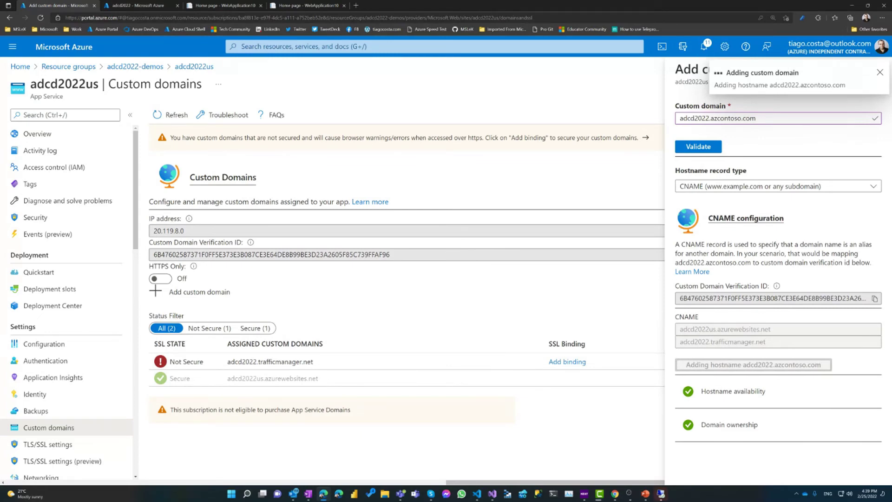
click(168, 120)
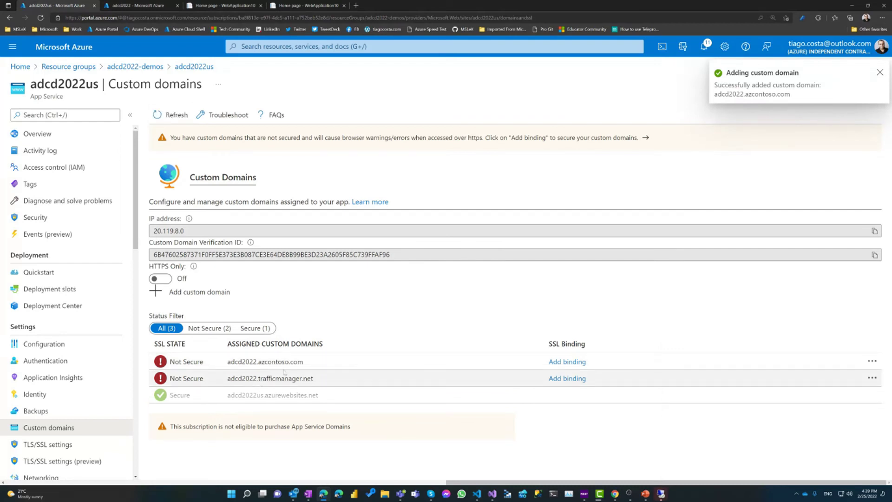
click(564, 362)
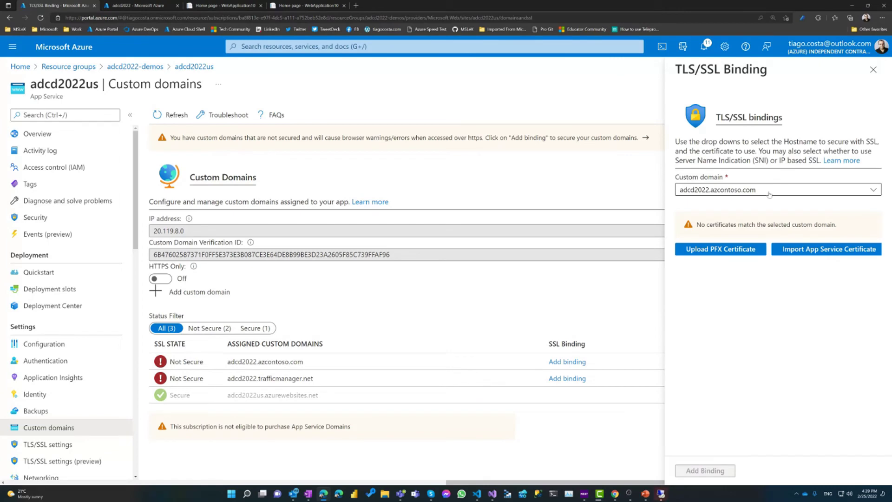
- Import the azcontosoCOM App Service certificate into adcd2022us
click(831, 253)
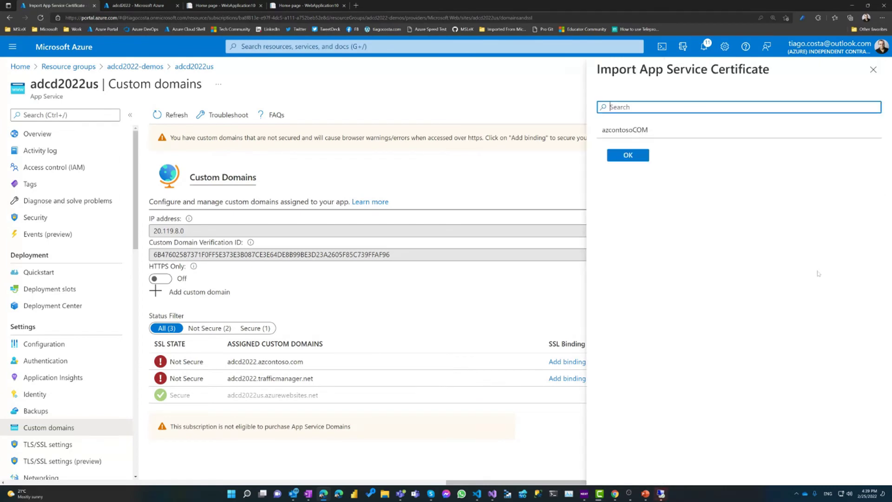
click(641, 130)
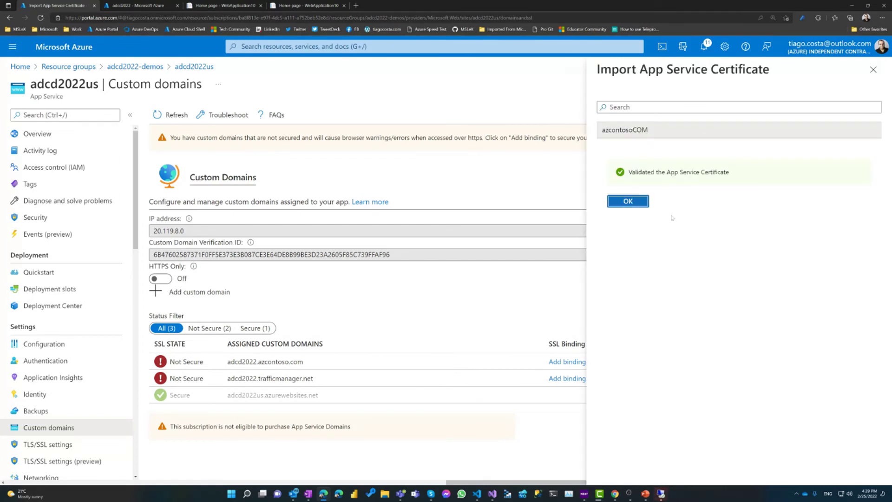
key(Return)
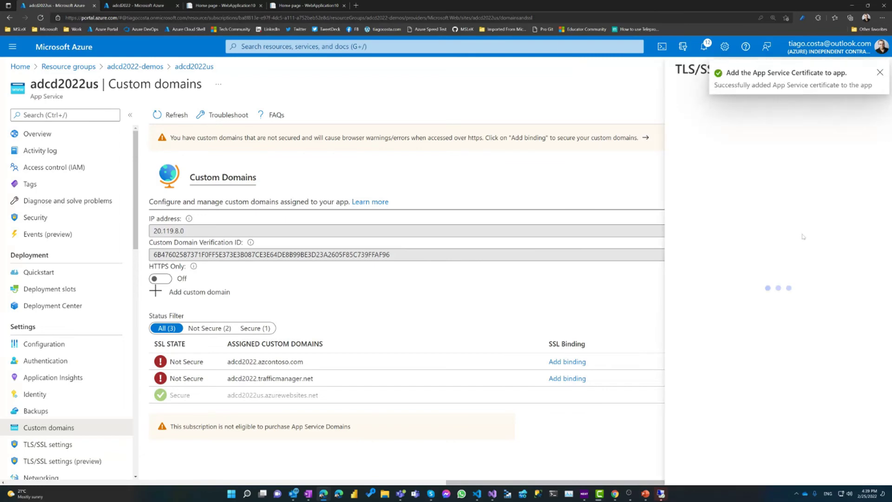
- Bind adcd2022.azcontoso.com with the azcontoso certificate thumbprint as SNI SSL, then show the adcd2022 Traffic Manager profile
click(741, 224)
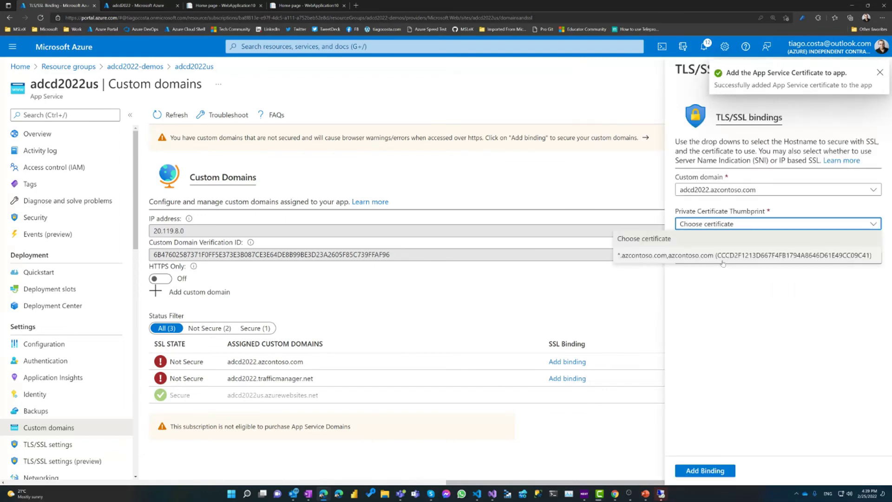
click(723, 260)
click(713, 290)
click(728, 470)
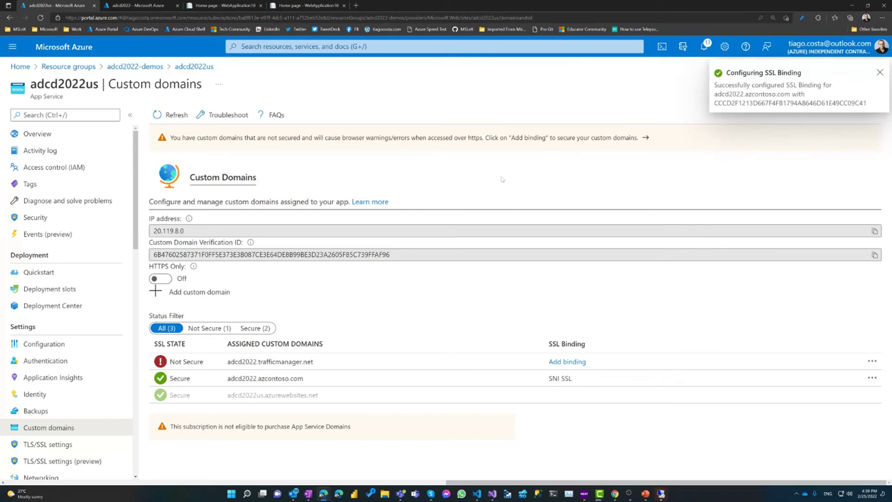
click(144, 4)
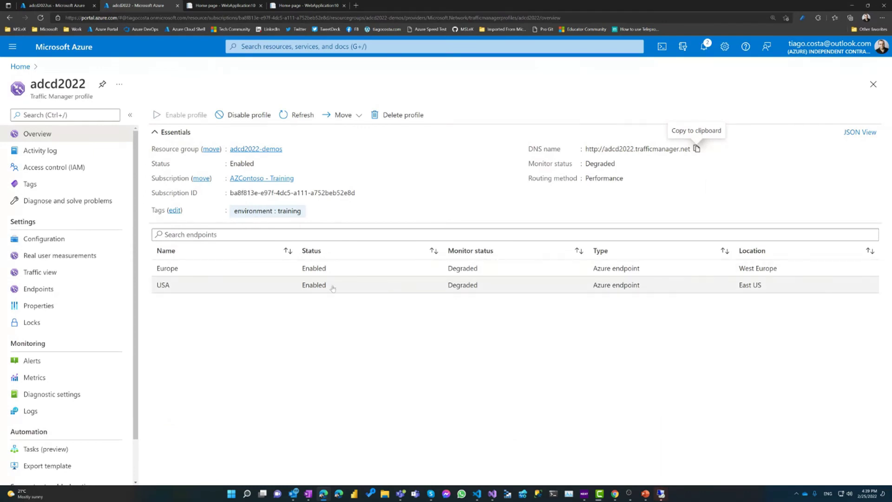
- Review both endpoints' Degraded status, refresh the adcd2022 Traffic Manager profile, and close an old WebApplication10 tab
drag(453, 268, 487, 279)
click(460, 312)
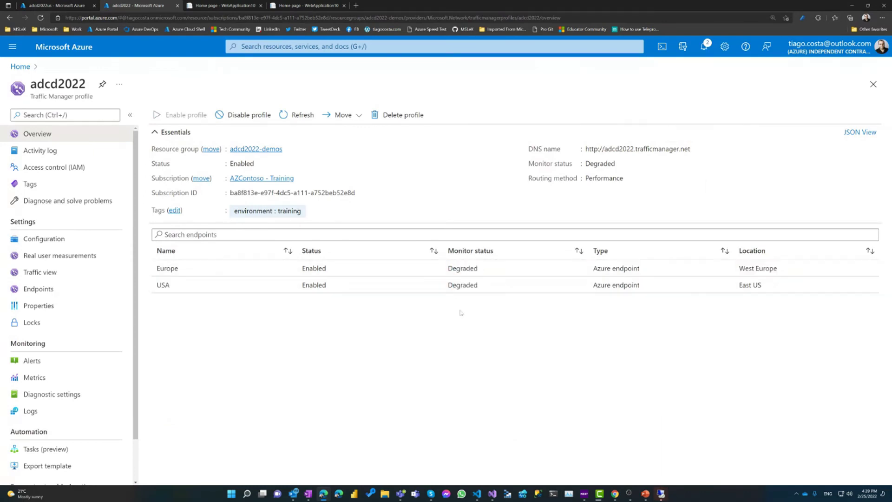
click(300, 115)
middle_click(289, 4)
- Close the other WebApplication10 tab and load adcd2022.azcontoso.com in a new tab
middle_click(211, 5)
click(189, 6)
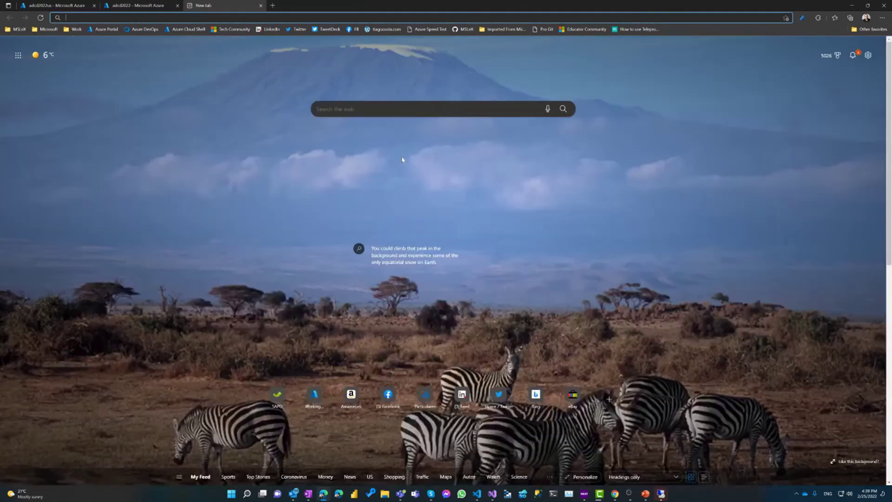
text(adcd2022.azcontoso.com)
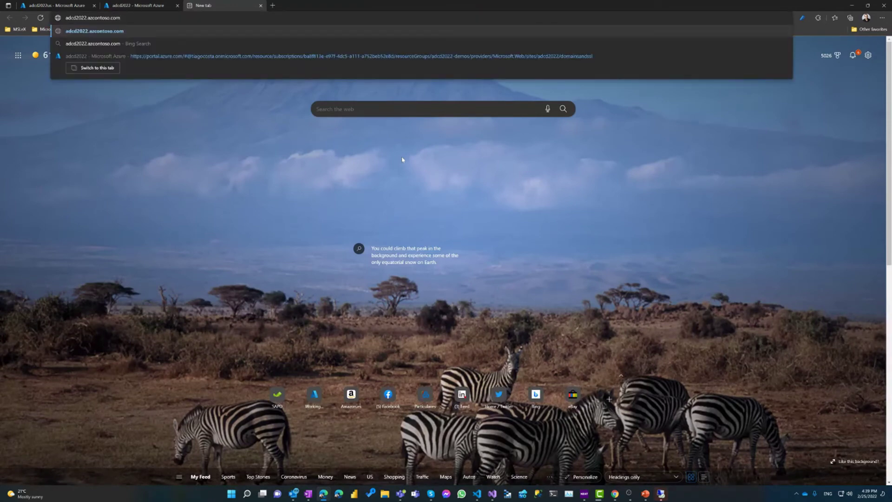
key(Return)
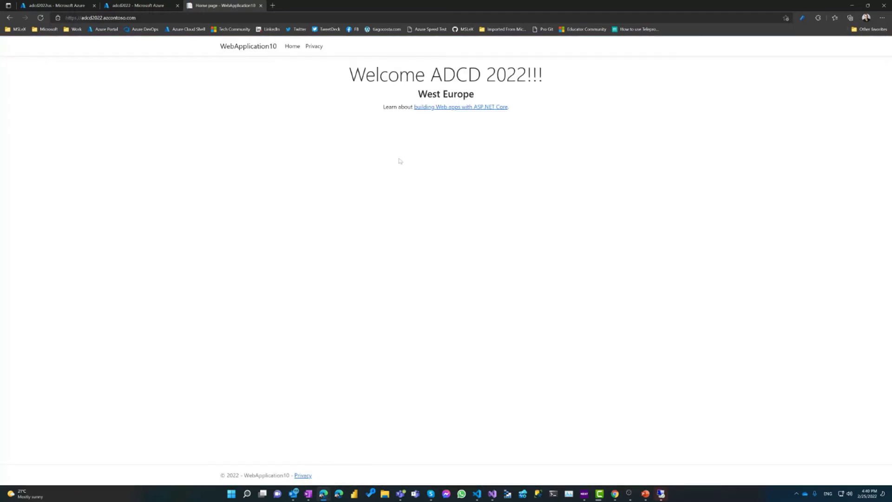
- Inspect the site's secure connection and certificate details to confirm it is valid
click(57, 18)
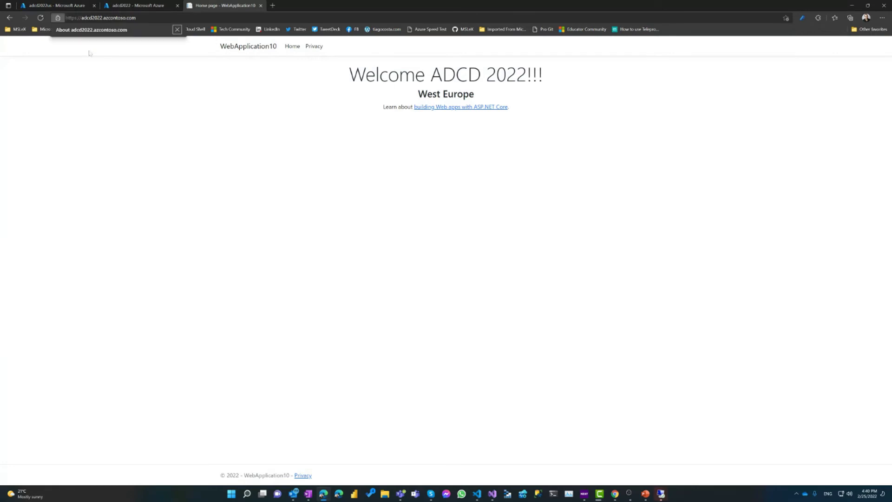
click(153, 43)
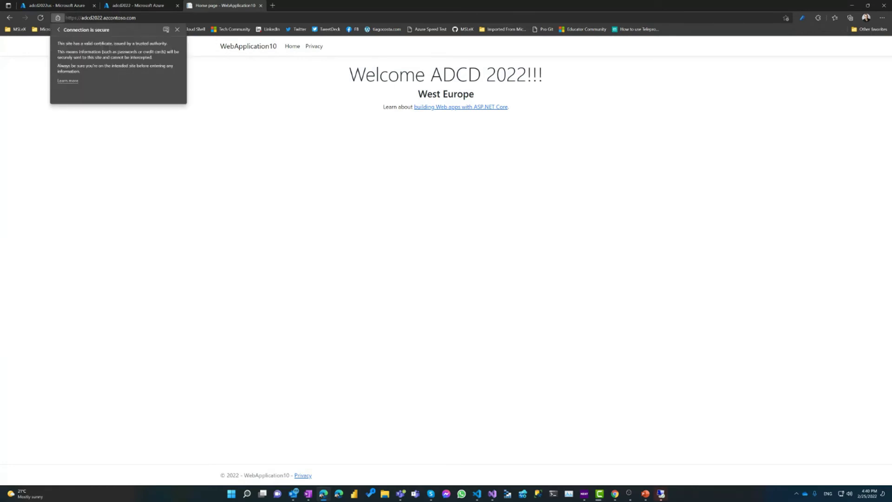
click(166, 30)
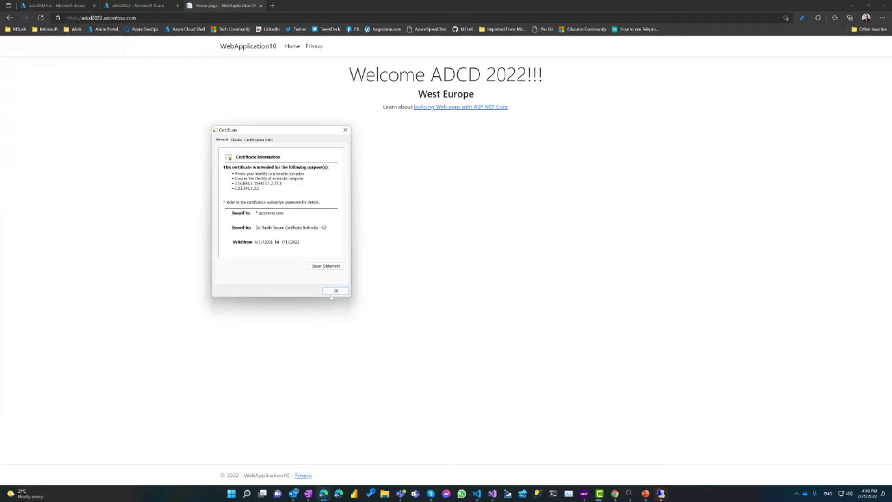
click(334, 292)
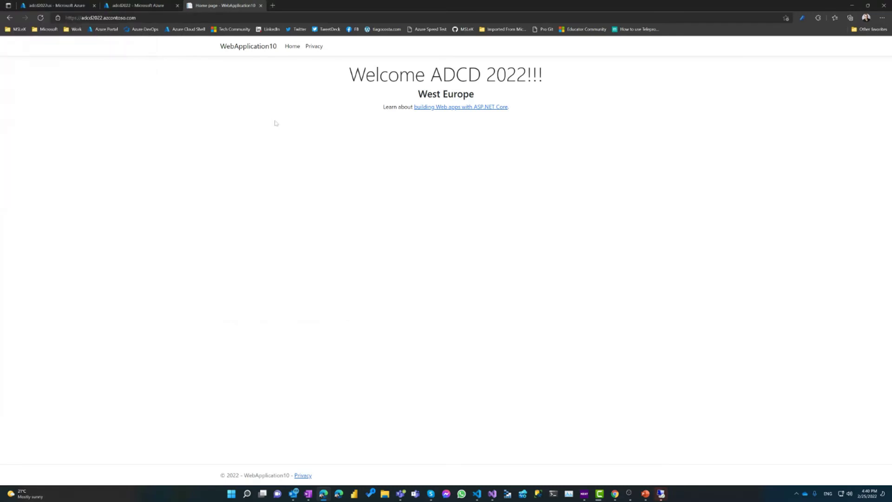
- Confirm the page shows the West Europe heading, then switch to the vmtest remote desktop
drag(416, 93, 490, 95)
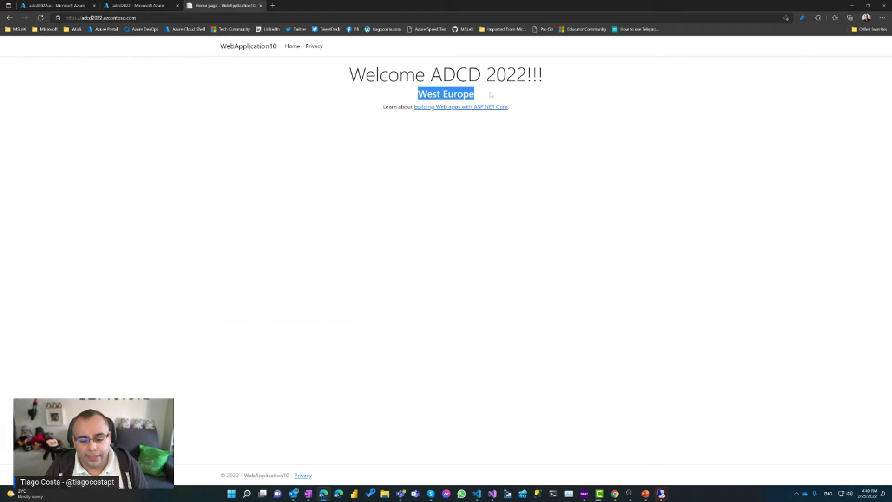
click(490, 94)
drag(432, 94, 468, 94)
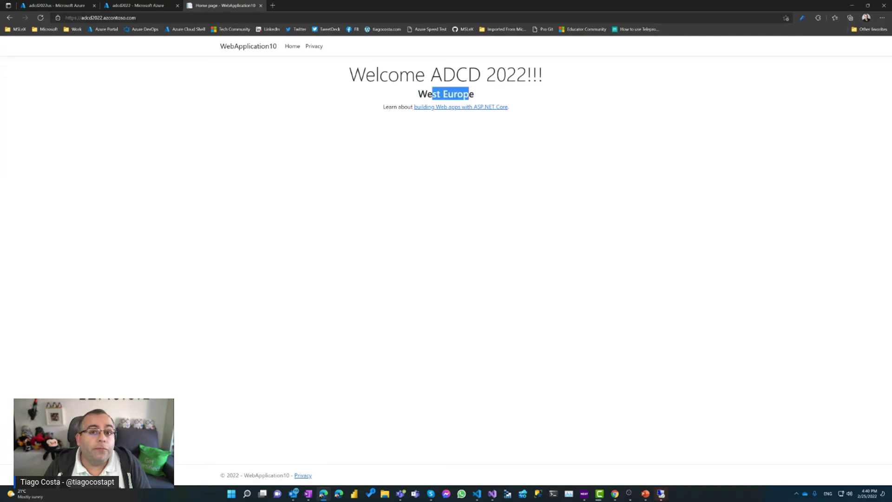
click(579, 399)
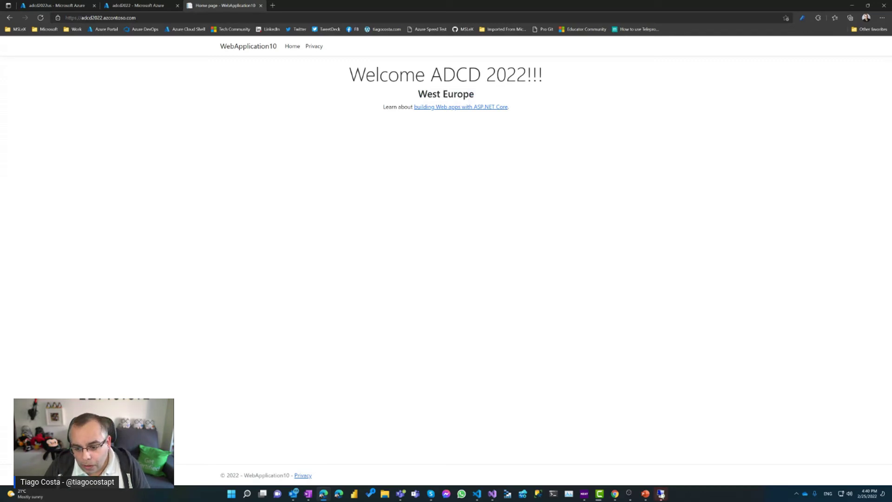
mouse_move(662, 493)
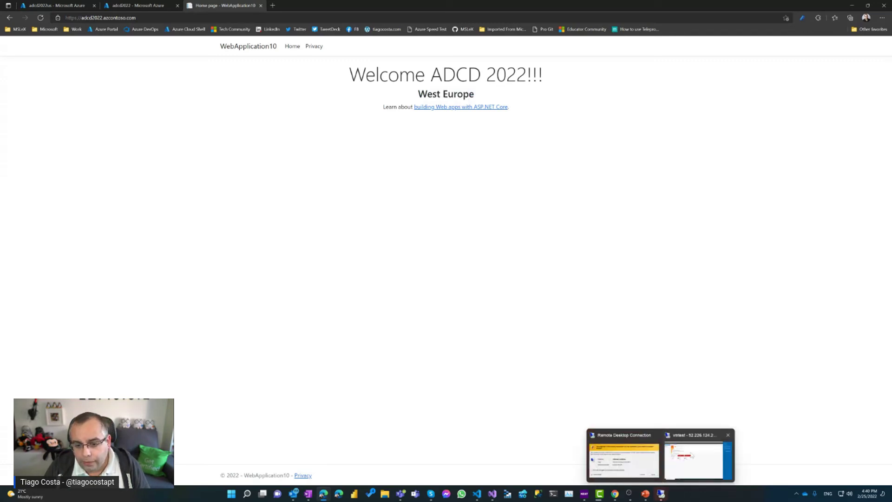
click(693, 458)
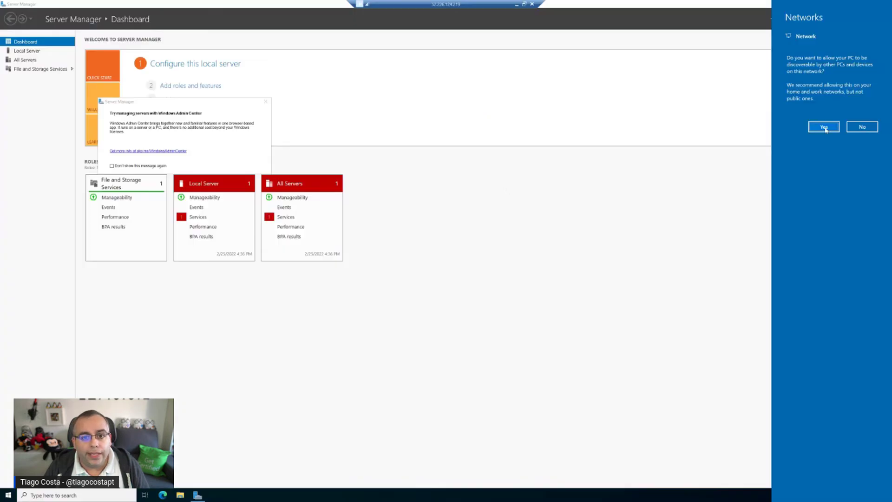